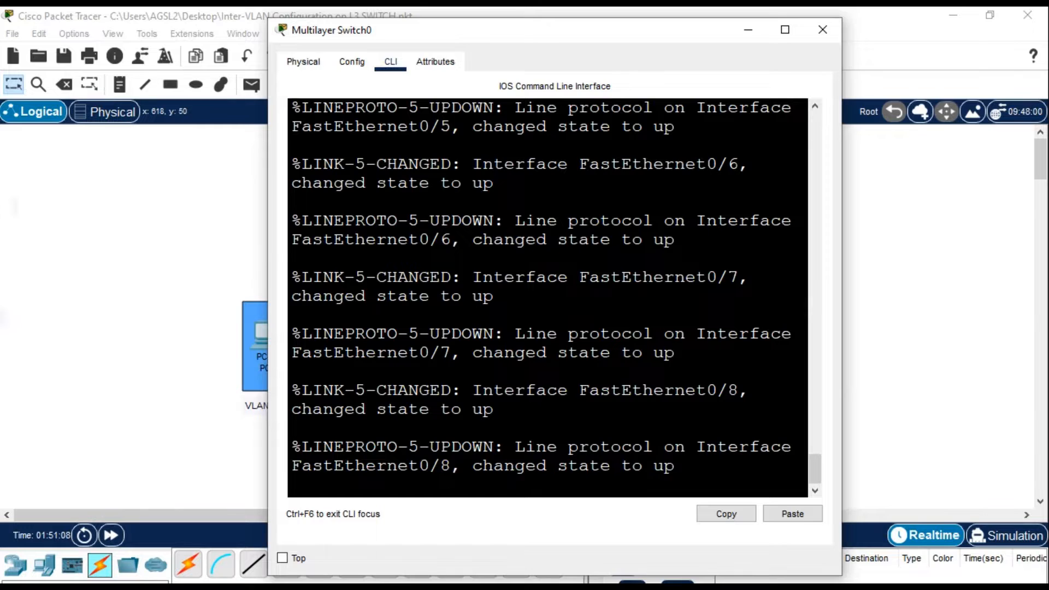
# - Answer no to the initial configuration dialog and bring up the multilayer switch's command prompt
pyautogui.press('Return')
pyautogui.press('Return')
pyautogui.press('Return')
pyautogui.press('Return')
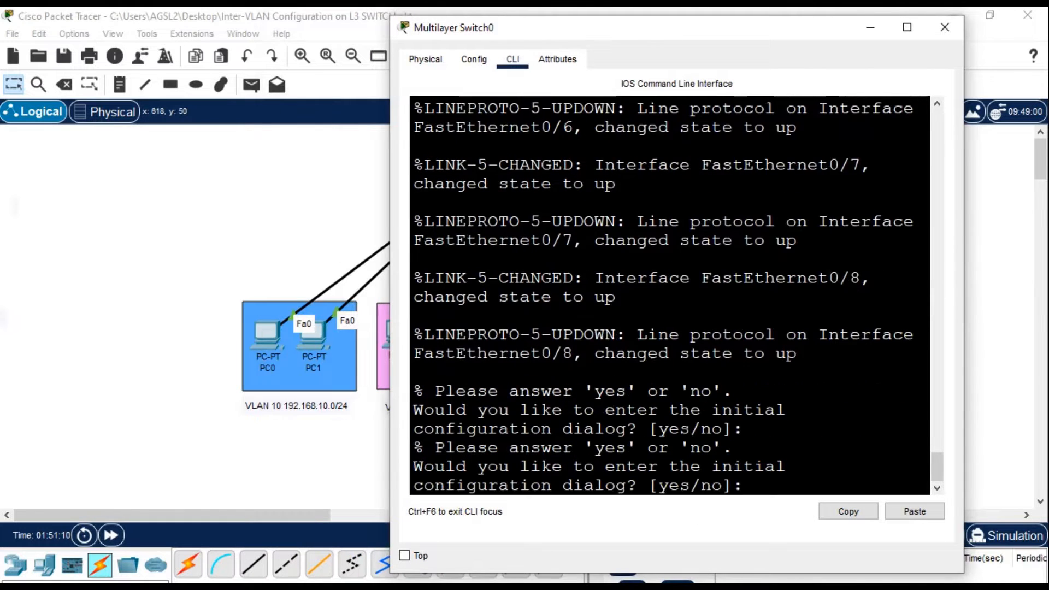
pyautogui.write('no')
pyautogui.press('Return')
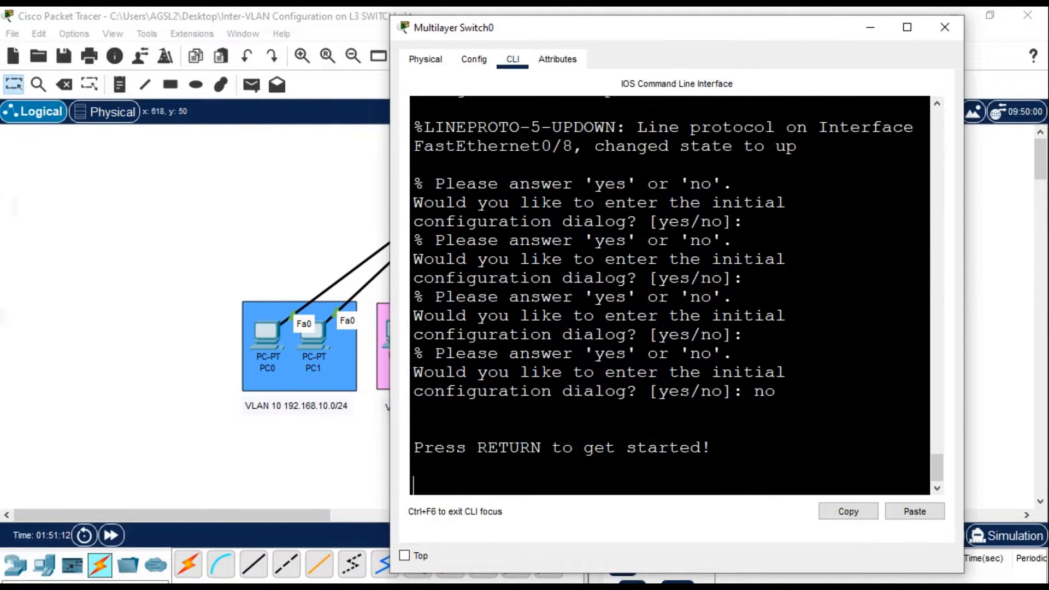
pyautogui.press('Return')
pyautogui.press('Return')
# - Enable privileged mode on the switch and enter global configuration mode from the terminal
pyautogui.write('en')
pyautogui.press('Tab')
pyautogui.press('Return')
pyautogui.write('conf')
pyautogui.press('Tab')
pyautogui.write('t')
pyautogui.press('Tab')
pyautogui.press('Return')
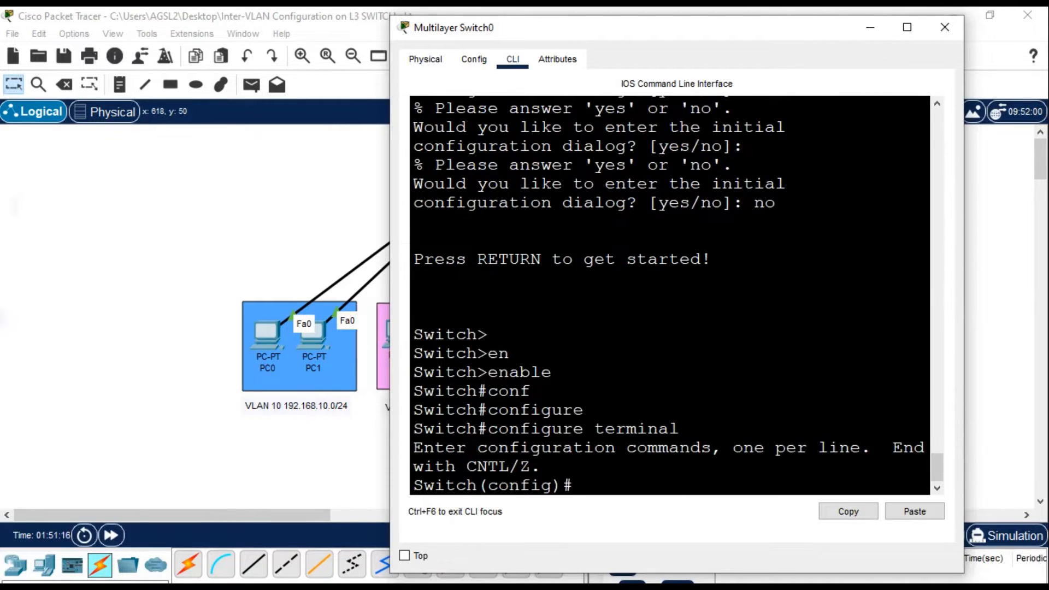
# - Set the switch's hostname to SW1
pyautogui.write('ho')
pyautogui.press('Tab')
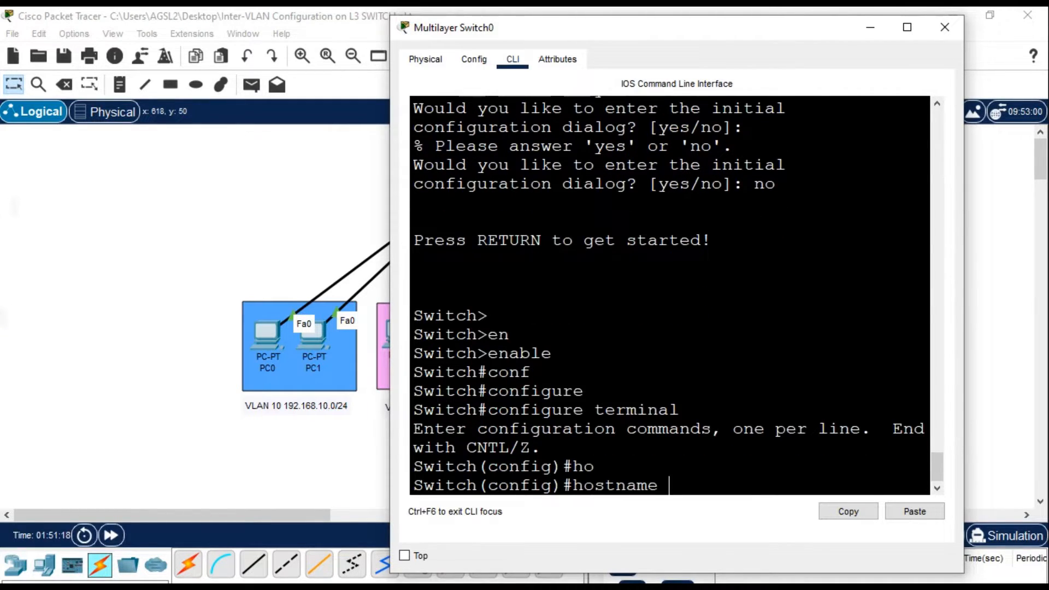
pyautogui.write('SW1')
pyautogui.press('Return')
# - Create VLAN 10 on the switch and name it sales
pyautogui.write('vlan 10')
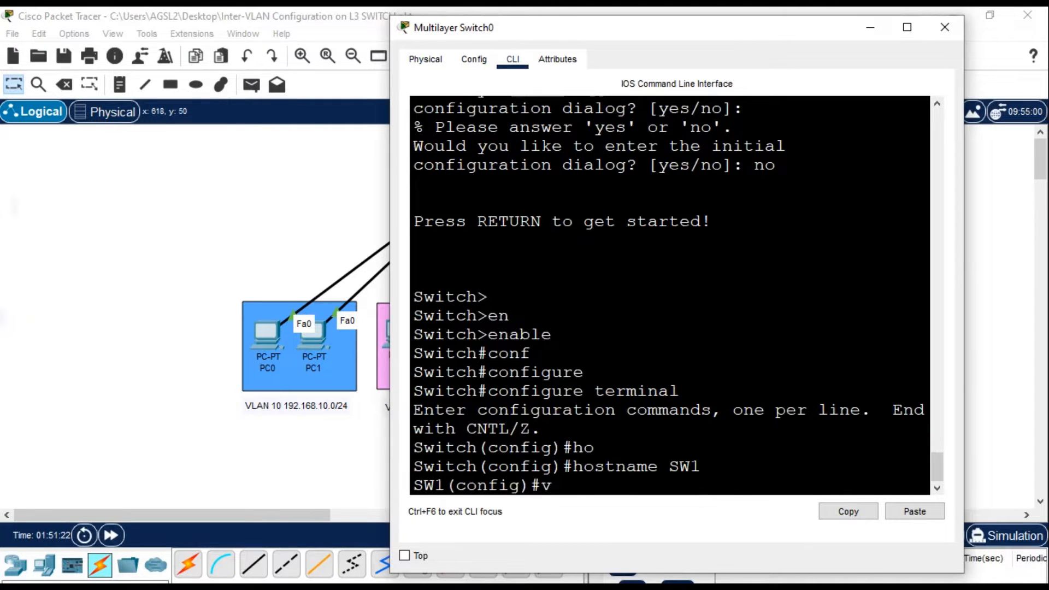
pyautogui.press('Tab')
pyautogui.write('10')
pyautogui.press('Return')
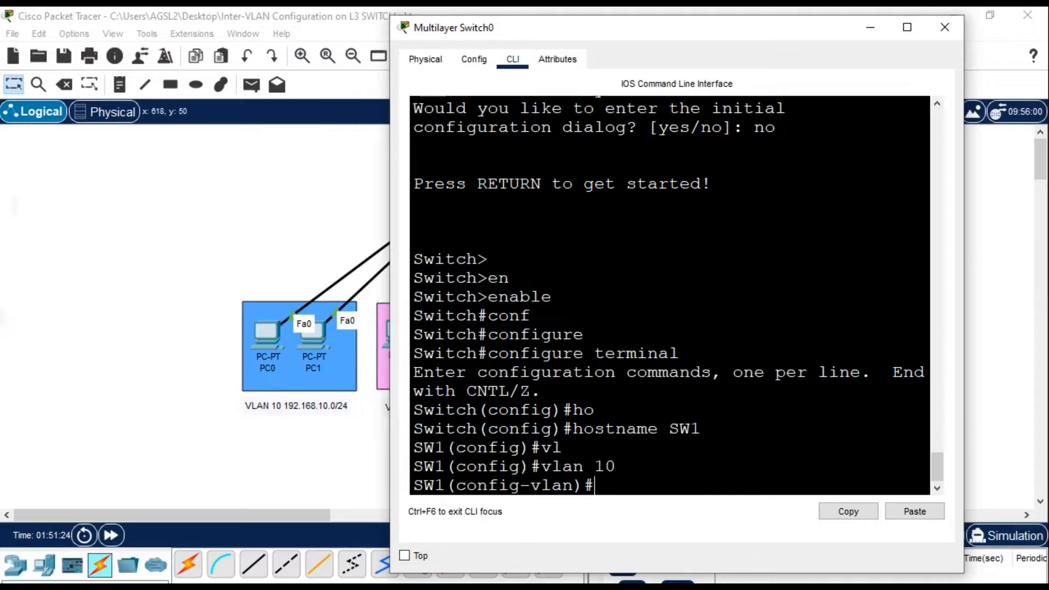
pyautogui.write('nam')
pyautogui.press('Tab')
pyautogui.write('sales')
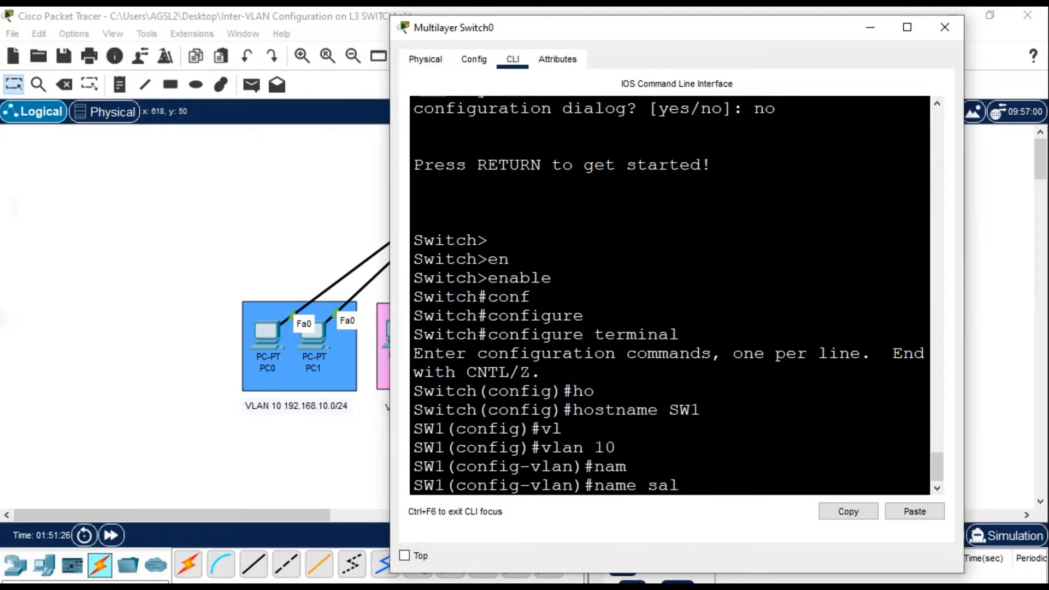
pyautogui.press('Return')
# - Create VLAN 20 on the switch and name it HR
pyautogui.press('Up')
pyautogui.press('Up')
pyautogui.press('BackSpace')
pyautogui.press('BackSpace')
pyautogui.write('20')
pyautogui.press('Return')
pyautogui.press('Up')
pyautogui.press('Up')
pyautogui.press('BackSpace')
pyautogui.press('BackSpace')
pyautogui.press('BackSpace')
pyautogui.press('BackSpace')
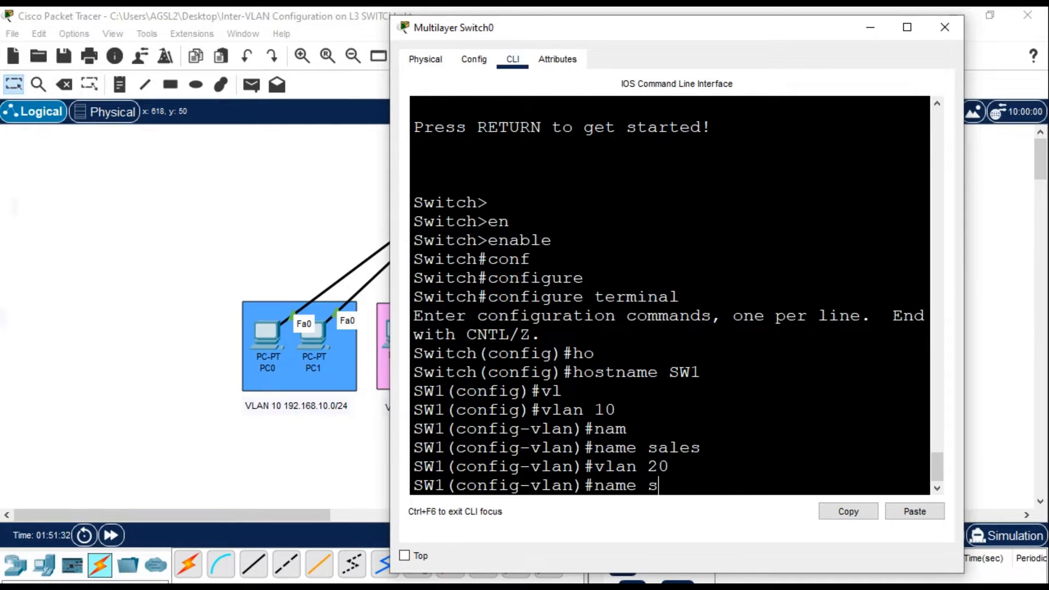
pyautogui.press('BackSpace')
pyautogui.write('HR')
pyautogui.press('Return')
# - Create VLAN 30 on the switch and name it Admin
pyautogui.press('Up')
pyautogui.press('Up')
pyautogui.press('Up')
pyautogui.press('Up')
pyautogui.press('BackSpace')
pyautogui.press('BackSpace')
pyautogui.write('30')
pyautogui.press('Return')
pyautogui.press('Up')
pyautogui.press('Up')
pyautogui.press('BackSpace')
pyautogui.press('BackSpace')
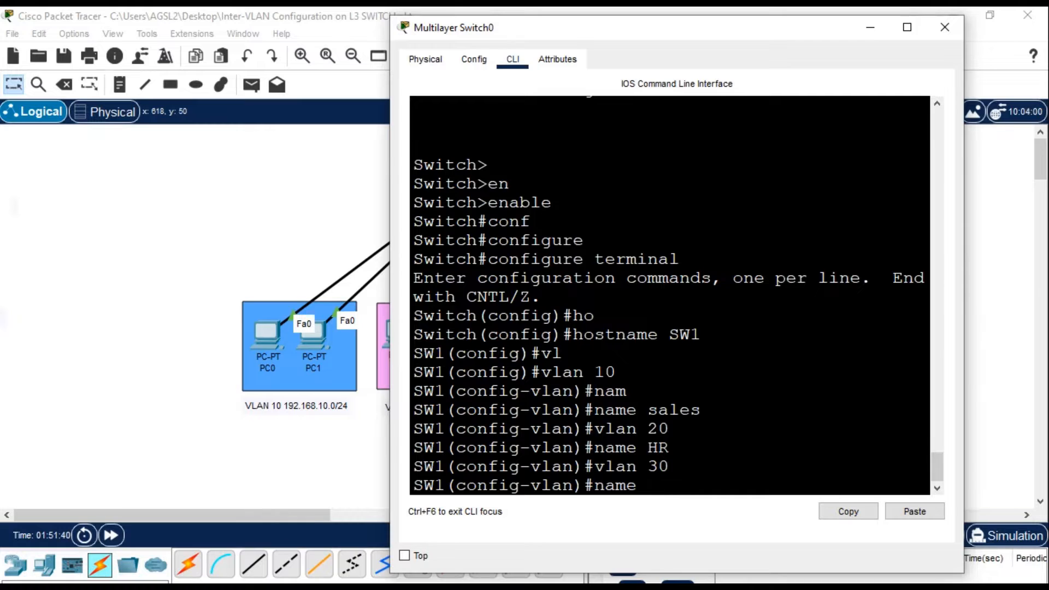
pyautogui.write('Admin')
pyautogui.press('Return')
# - Create VLAN 40 on the switch and name it IT
pyautogui.press('Up')
pyautogui.press('Up')
pyautogui.press('BackSpace')
pyautogui.press('BackSpace')
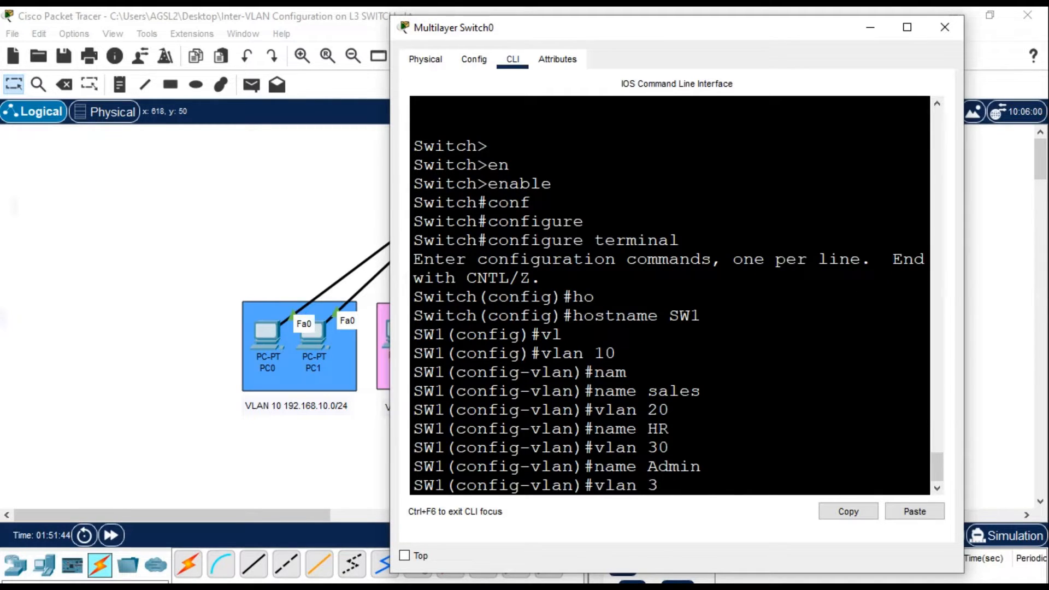
pyautogui.write('40')
pyautogui.press('Return')
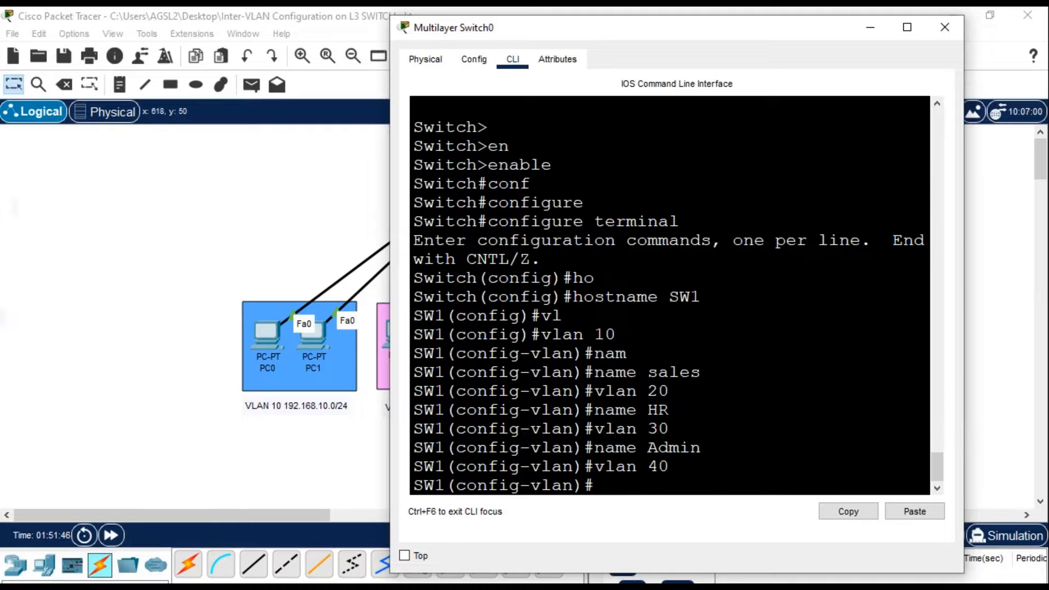
pyautogui.write('nam')
pyautogui.press('Tab')
pyautogui.write('IT')
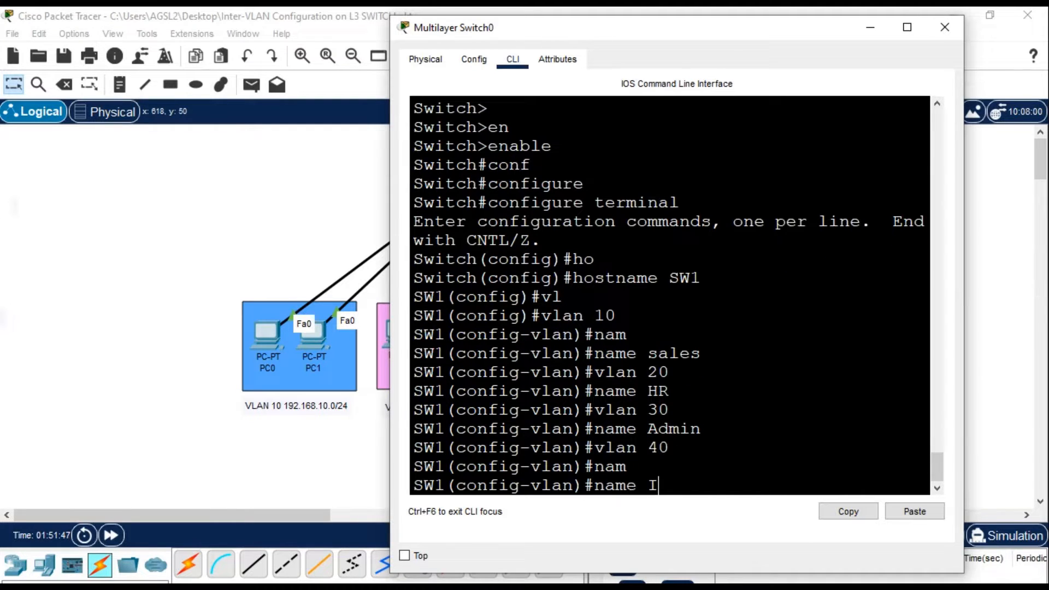
pyautogui.press('Return')
# - Exit VLAN configuration and global configuration back to the privileged prompt
pyautogui.write('exi')
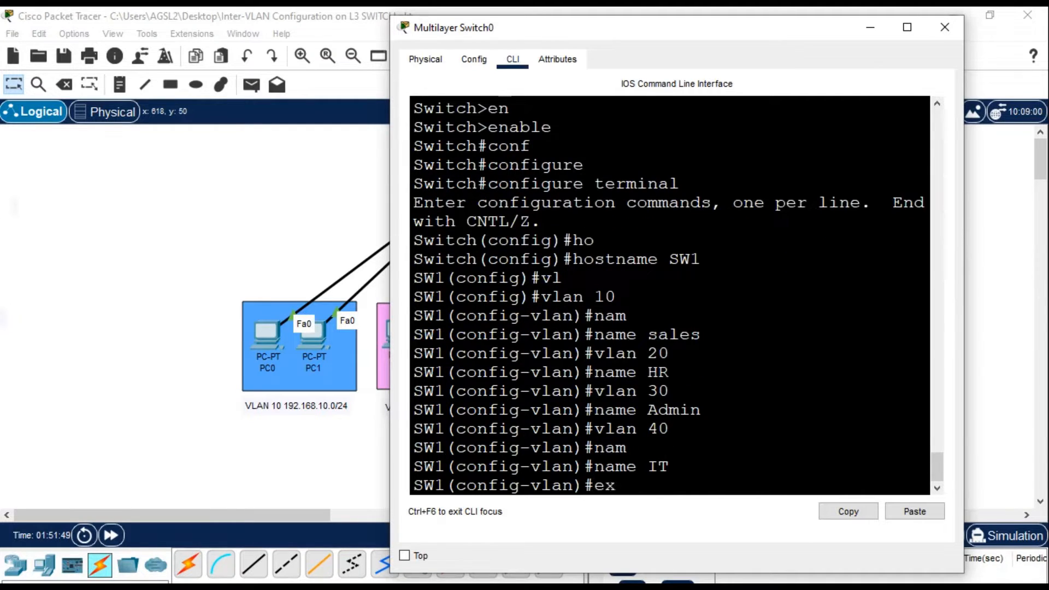
pyautogui.press('Tab')
pyautogui.press('Return')
pyautogui.write('exi')
pyautogui.press('Tab')
pyautogui.press('Return')
pyautogui.press('Return')
# - Show the brief VLAN listing, widen the switch window and check the entries for VLANs 10 to 40
pyautogui.write('sh')
pyautogui.press('Tab')
pyautogui.write('vl')
pyautogui.press('Tab')
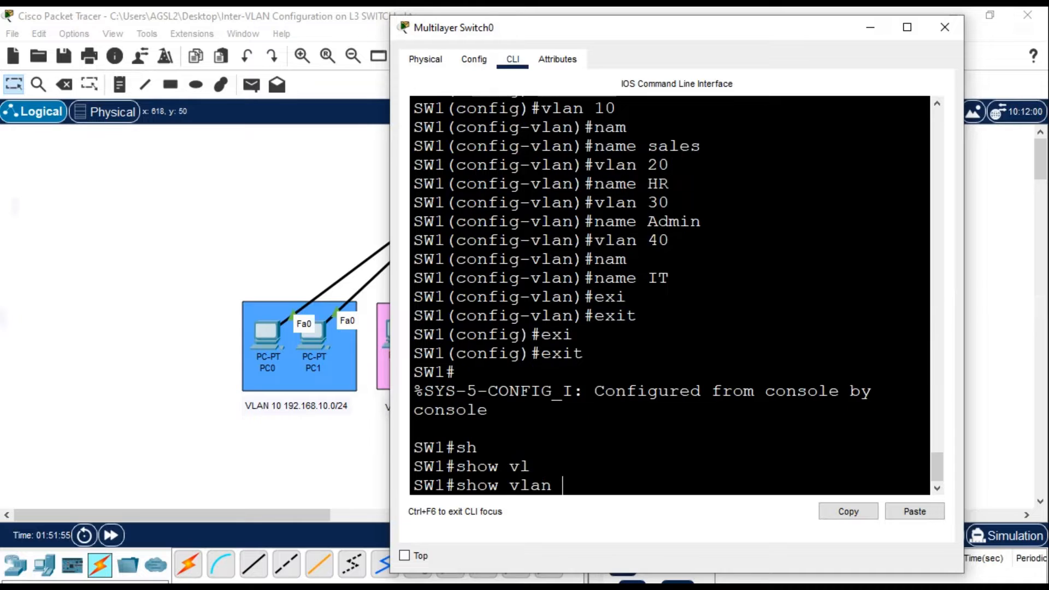
pyautogui.write('br')
pyautogui.press('Return')
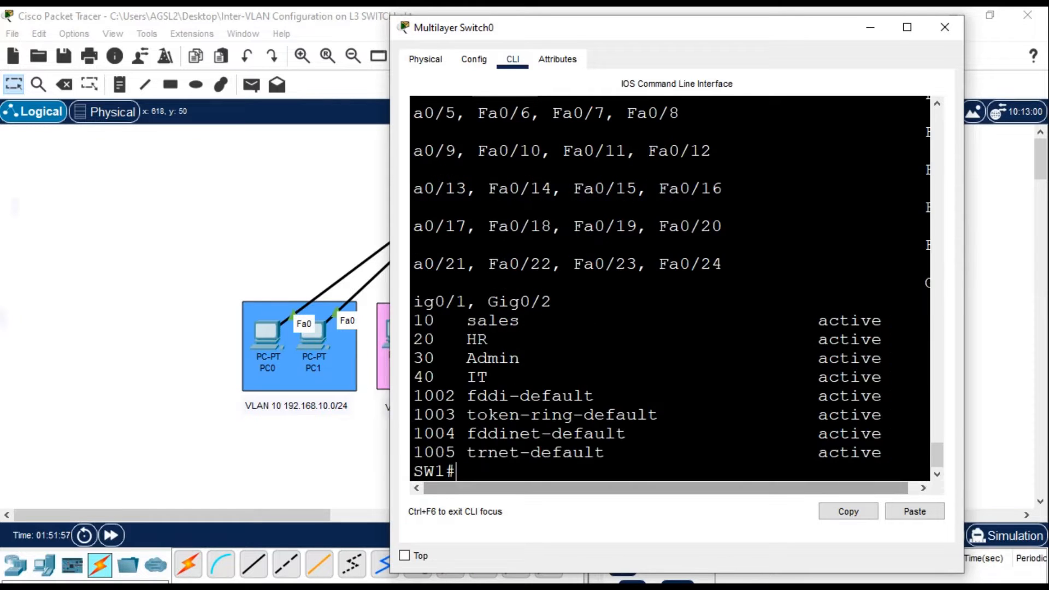
pyautogui.moveTo(964, 309); pyautogui.dragTo(1048, 309)
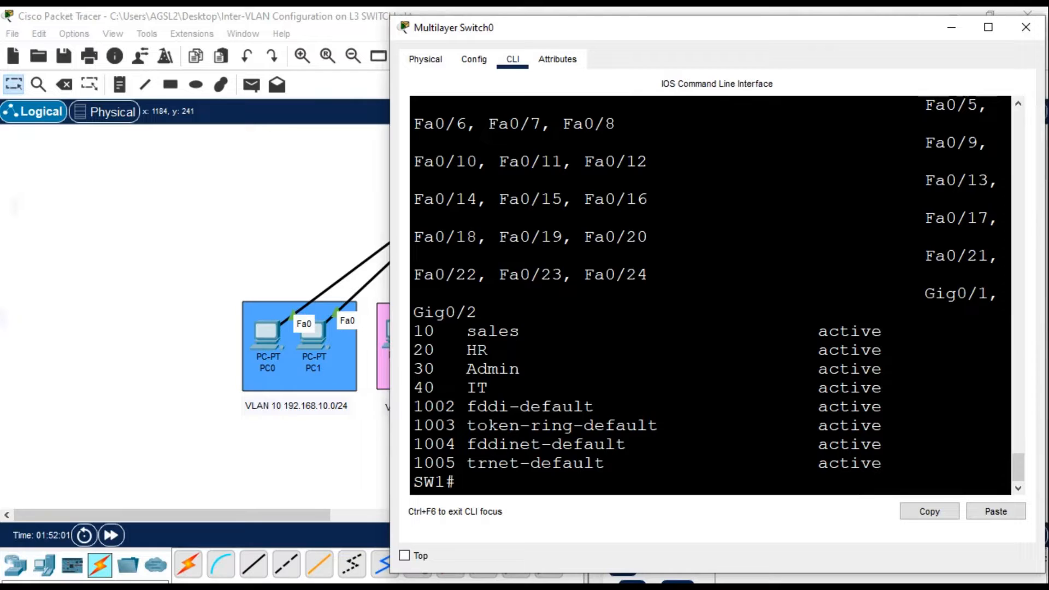
pyautogui.moveTo(414, 331); pyautogui.dragTo(563, 406)
# - Enter global configuration mode from the terminal and open the VLAN 10 interface for configuration
pyautogui.press('Return')
pyautogui.write('conf')
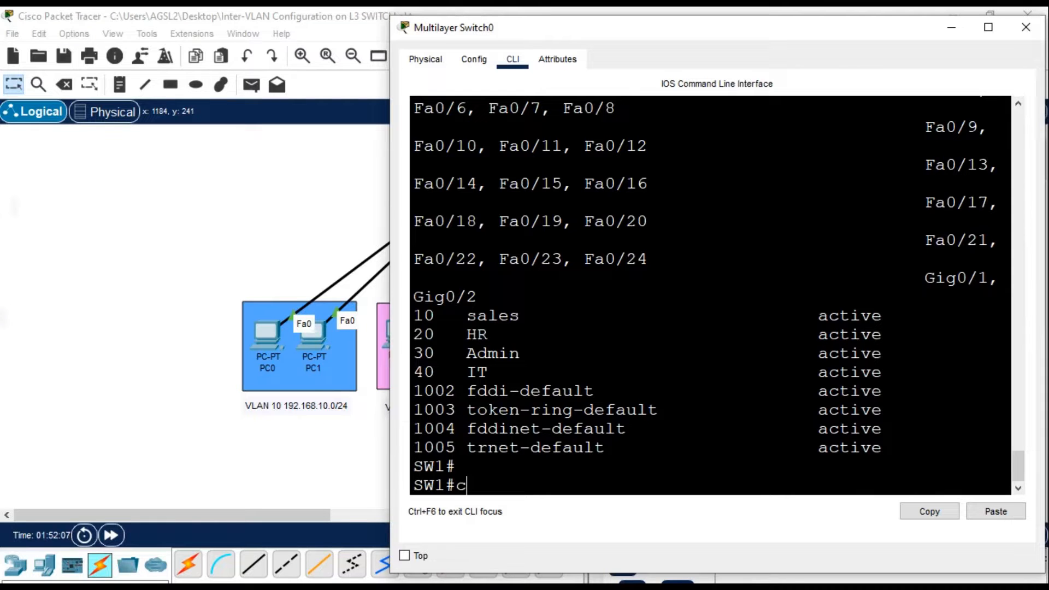
pyautogui.press('Tab')
pyautogui.press('Tab')
pyautogui.press('Return')
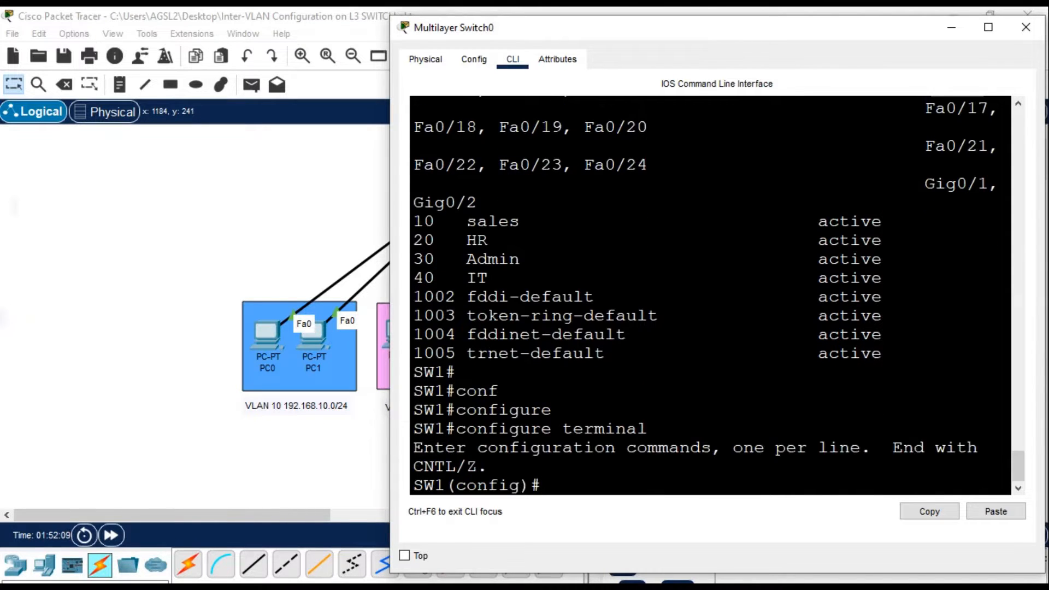
pyautogui.write('in')
pyautogui.press('Tab')
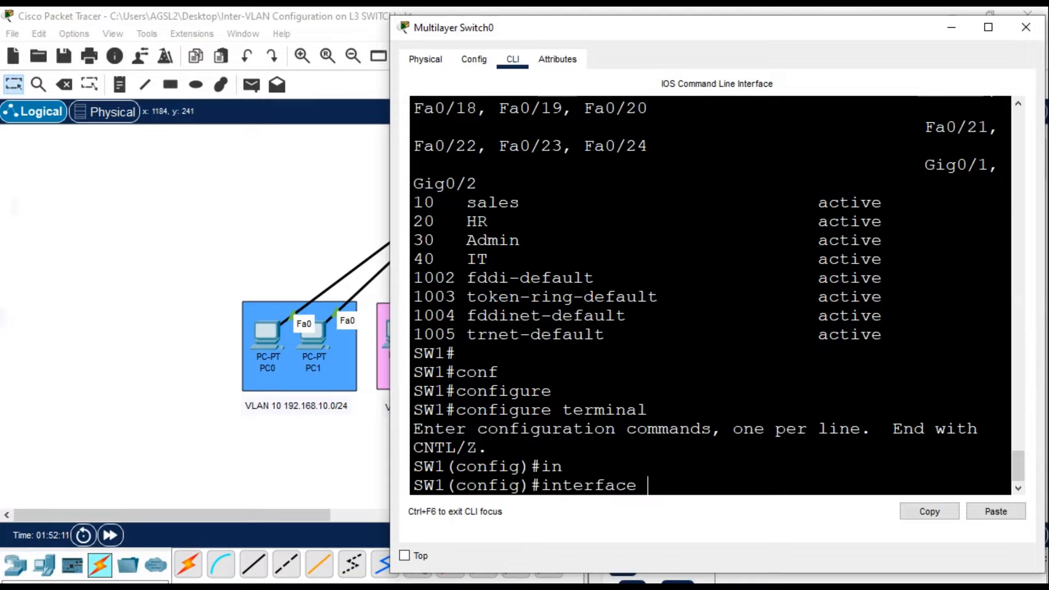
pyautogui.write('vl')
pyautogui.press('Tab')
pyautogui.write('10')
pyautogui.press('Return')
# - Assign IP address 192.168.10.1 with subnet mask 255.255.255.0 to the VLAN 10 interface
pyautogui.write('ip add')
pyautogui.press('Tab')
pyautogui.write('192.168.10.1')
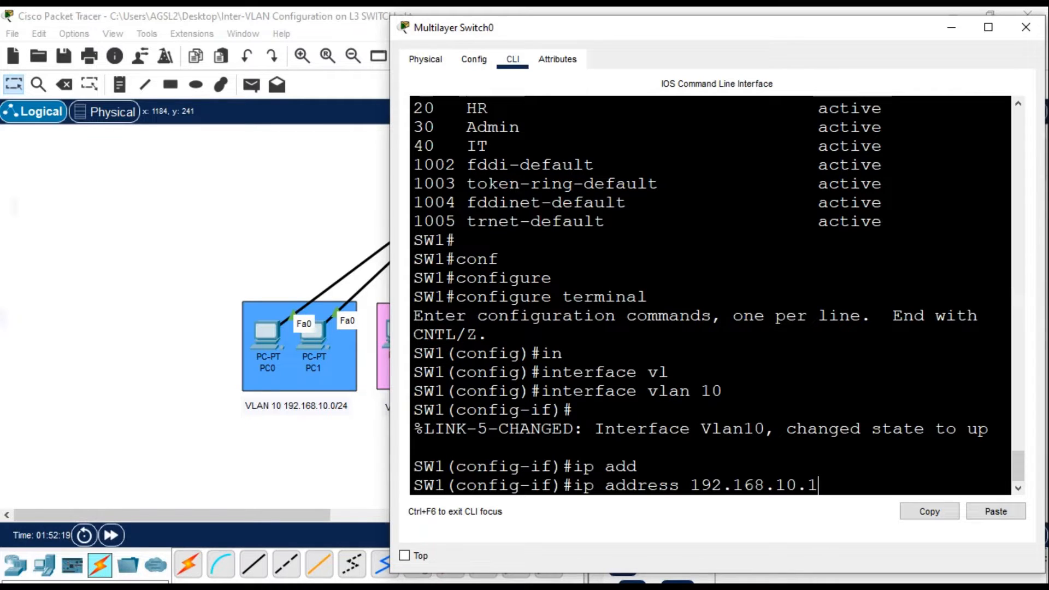
pyautogui.write(' 255.255.')
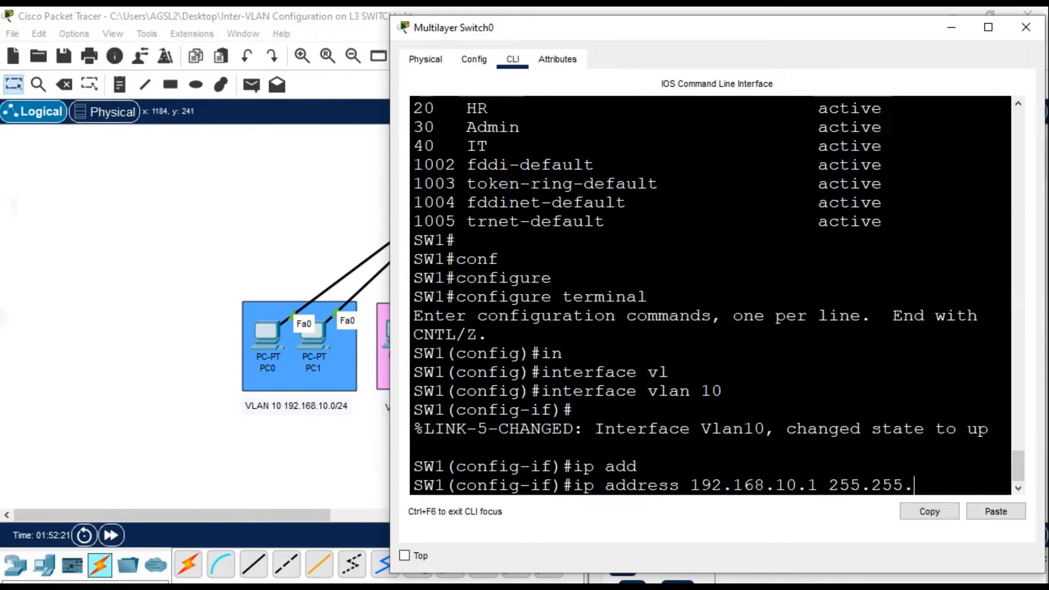
pyautogui.write('255.255.0')
pyautogui.press('Return')
# - Enable the VLAN 10 interface with no shutdown and exit to global configuration mode
pyautogui.write('no sh')
pyautogui.press('Tab')
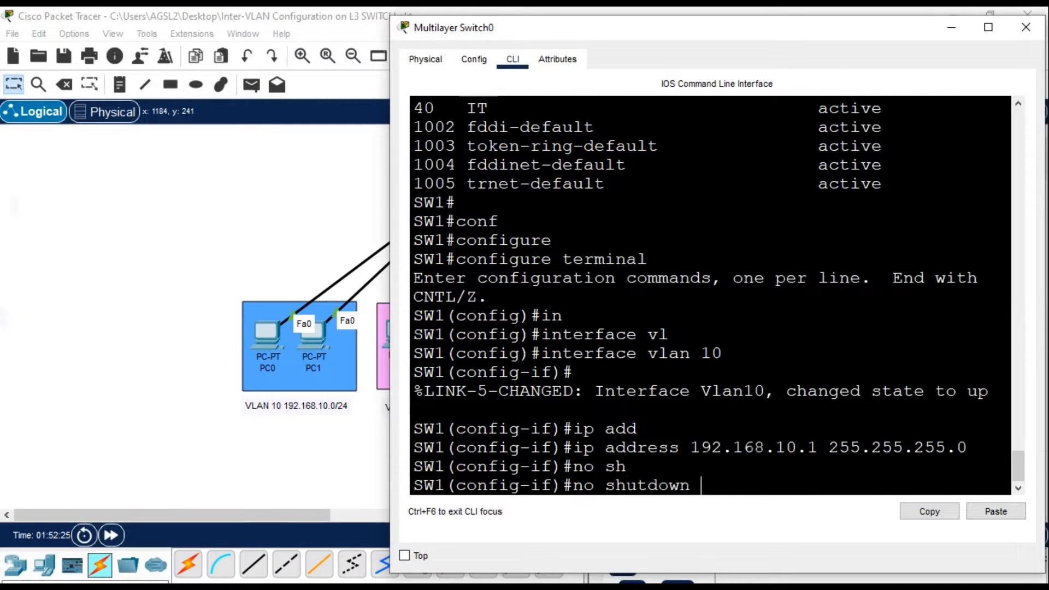
pyautogui.press('Return')
pyautogui.press('Return')
pyautogui.write('exi')
pyautogui.press('Tab')
pyautogui.press('Return')
# - Open the VLAN 20 interface for configuration
pyautogui.press('Up')
pyautogui.press('Up')
pyautogui.press('Up')
pyautogui.press('Up')
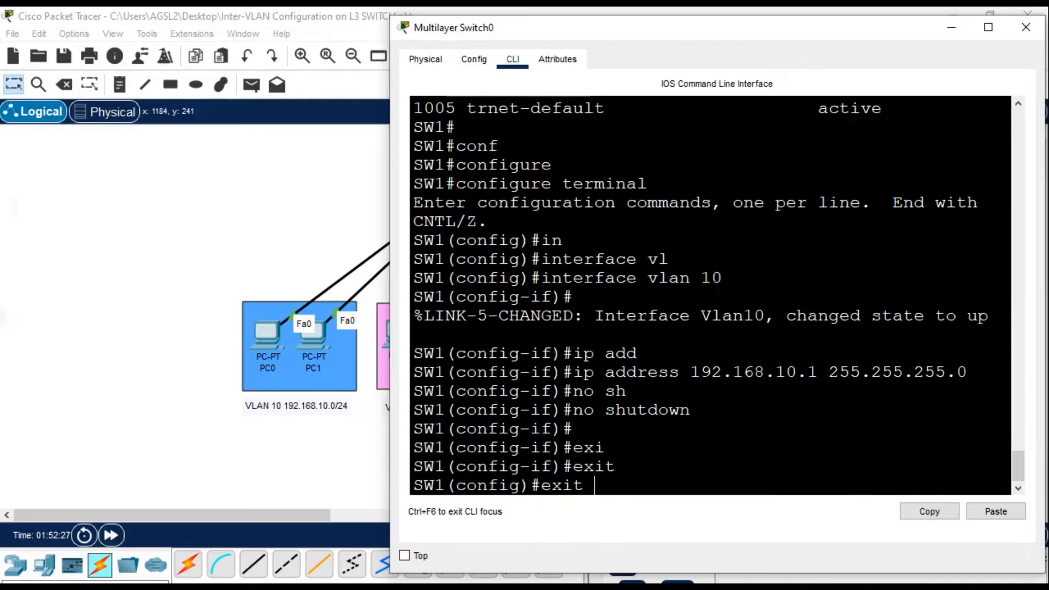
pyautogui.press('BackSpace')
pyautogui.press('BackSpace')
pyautogui.write('20')
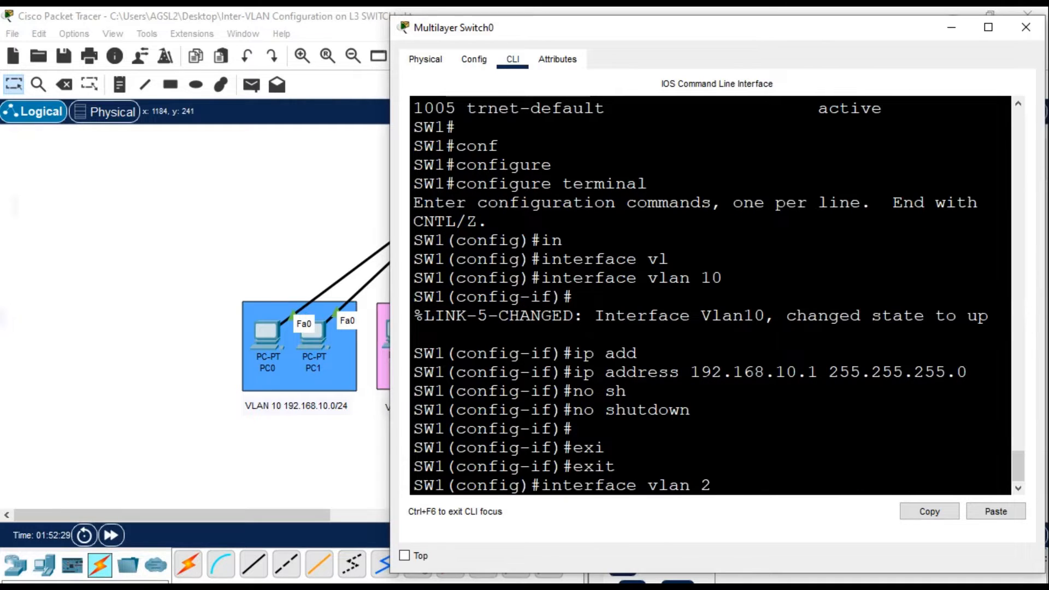
pyautogui.press('Return')
pyautogui.press('Return')
# - Assign IP address 192.168.20.1 with subnet mask 255.255.255.0 to the VLAN 20 interface, reusing the earlier address command
pyautogui.press('Up')
pyautogui.press('Up')
pyautogui.press('Up')
pyautogui.press('Up')
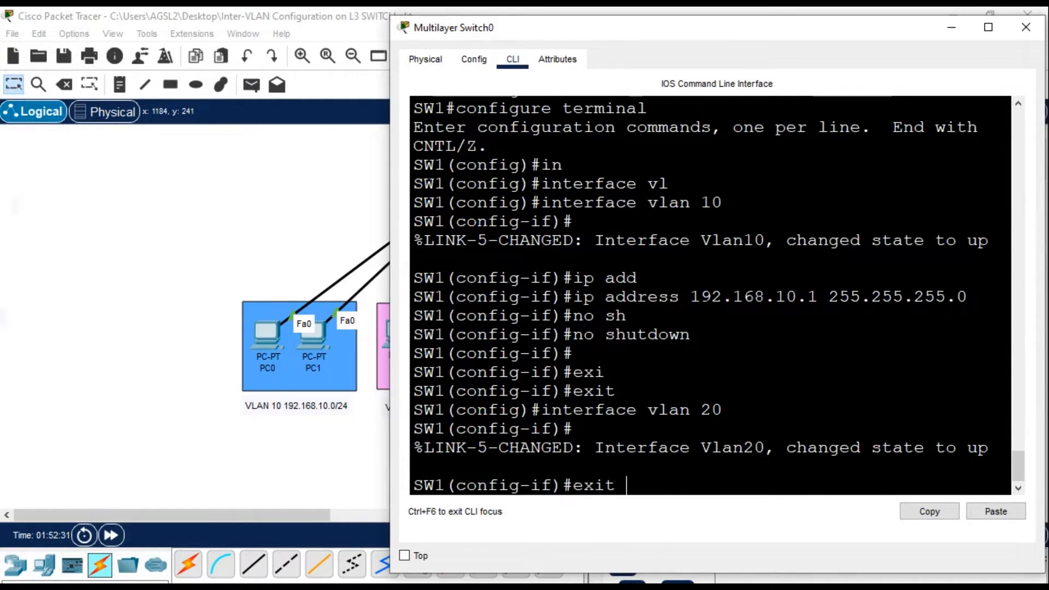
pyautogui.press('Left')
pyautogui.press('Left')
pyautogui.press('Left')
pyautogui.press('Left')
pyautogui.press('Left')
pyautogui.press('Left')
pyautogui.press('Left')
pyautogui.press('Left')
pyautogui.press('Left')
pyautogui.press('Left')
pyautogui.press('Left')
pyautogui.press('Left')
pyautogui.press('Left')
pyautogui.press('Left')
pyautogui.press('Left')
pyautogui.press('Left')
pyautogui.press('Left')
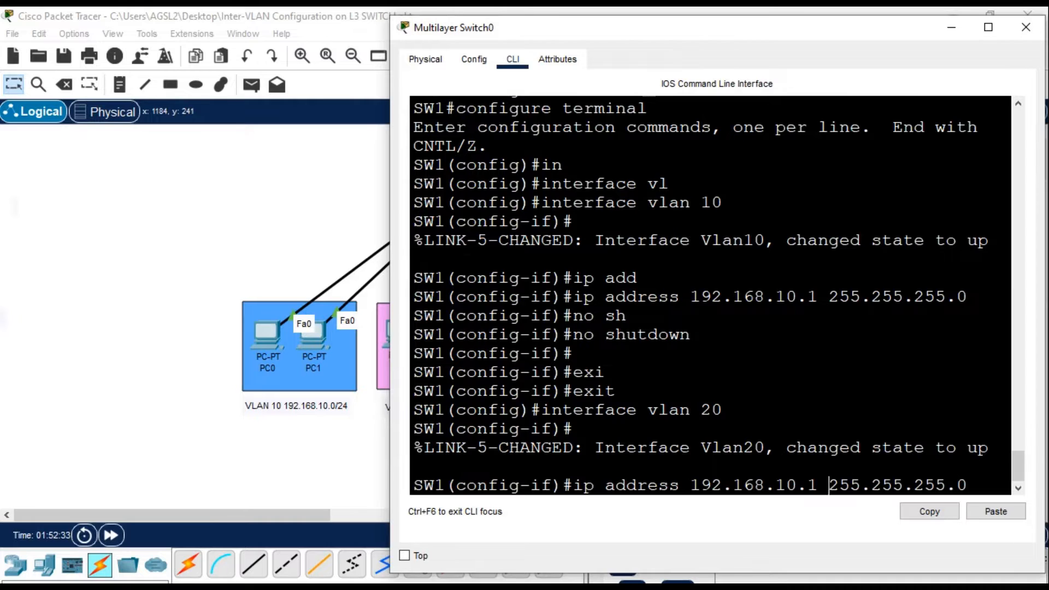
pyautogui.press('Right')
pyautogui.press('BackSpace')
pyautogui.write('2')
pyautogui.press('Return')
# - Enable the VLAN 20 interface with no shutdown and exit to global configuration mode
pyautogui.write('no sh')
pyautogui.press('Tab')
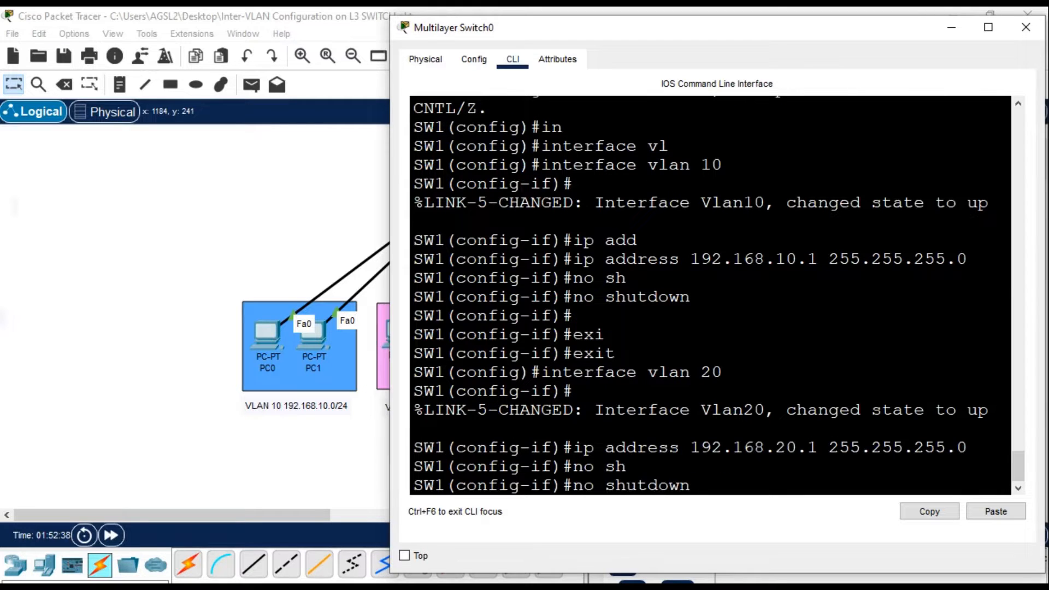
pyautogui.press('Return')
pyautogui.press('Return')
pyautogui.write('ex')
pyautogui.press('Tab')
pyautogui.press('Up')
pyautogui.press('Down')
pyautogui.press('Return')
# - Open the VLAN 30 interface for configuration
pyautogui.press('Up')
pyautogui.press('Up')
pyautogui.press('Up')
pyautogui.press('Up')
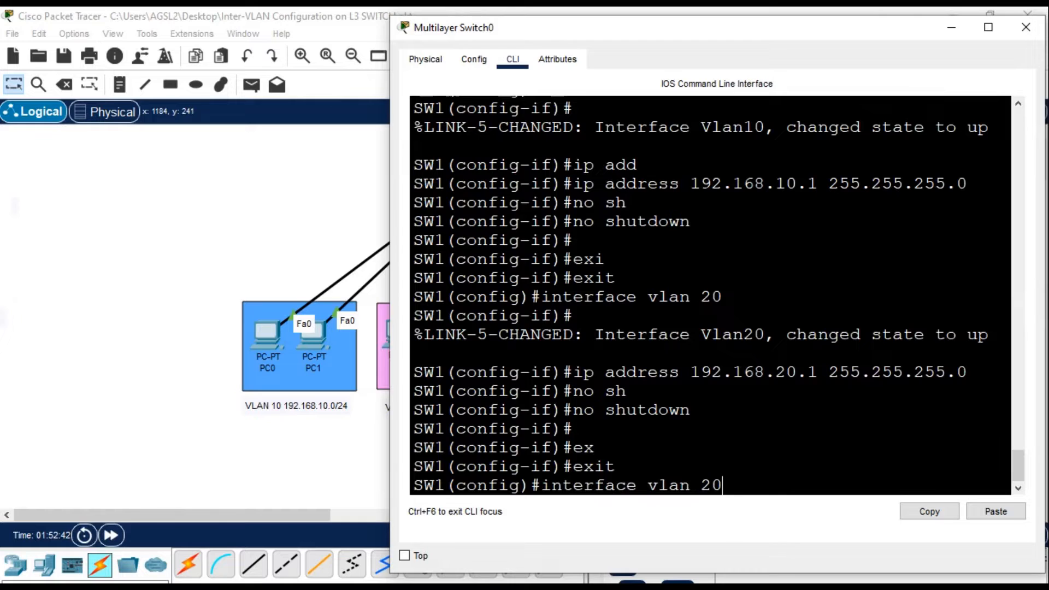
pyautogui.press('BackSpace')
pyautogui.press('BackSpace')
pyautogui.write('30')
pyautogui.press('Return')
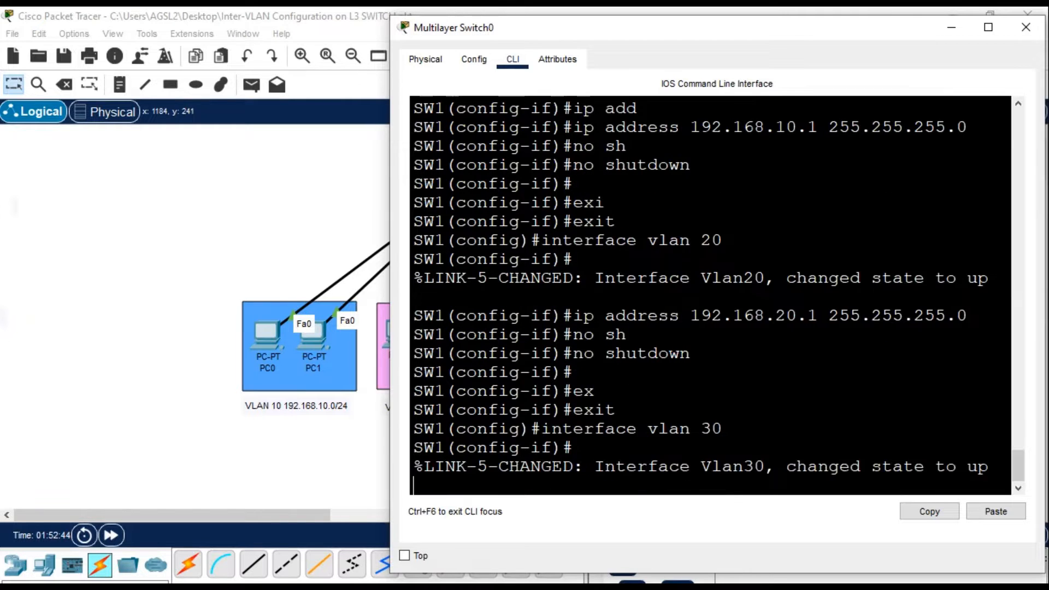
# - Assign IP address 192.168.30.1 with subnet mask 255.255.255.0 to the VLAN 30 interface, reusing the VLAN 20 address command
pyautogui.press('Up')
pyautogui.press('Up')
pyautogui.press('Up')
pyautogui.press('Up')
pyautogui.press('Up')
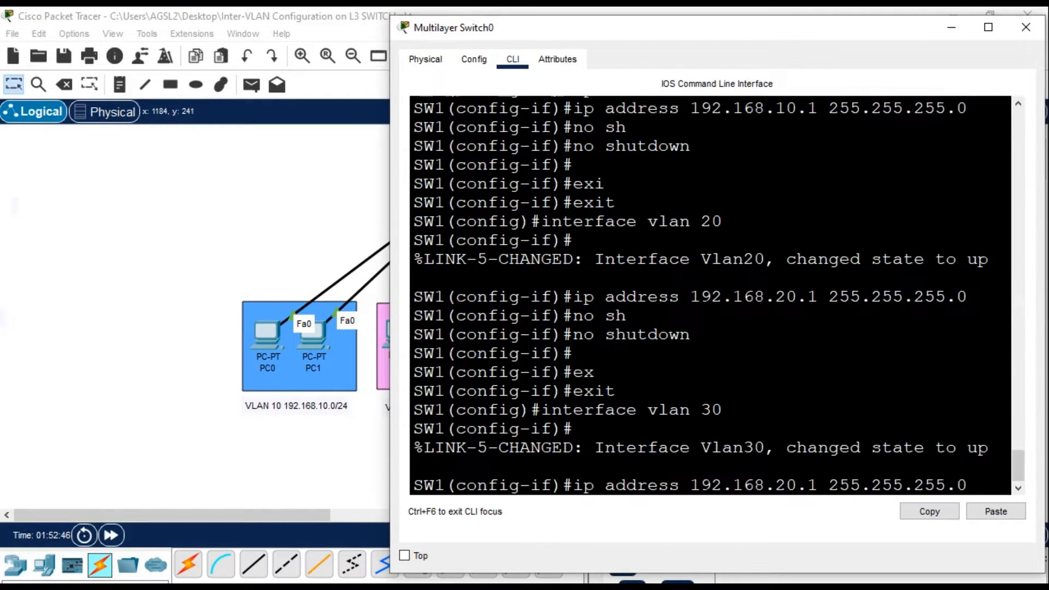
pyautogui.press('Left')
pyautogui.press('Left')
pyautogui.press('Left')
pyautogui.press('Left')
pyautogui.press('Left')
pyautogui.press('Left')
pyautogui.press('Left')
pyautogui.press('Left')
pyautogui.press('Left')
pyautogui.press('Left')
pyautogui.press('Left')
pyautogui.press('Left')
pyautogui.press('Left')
pyautogui.press('Left')
pyautogui.press('Left')
pyautogui.press('Left')
pyautogui.press('Left')
pyautogui.press('Left')
pyautogui.press('BackSpace')
pyautogui.write('3')
pyautogui.press('Return')
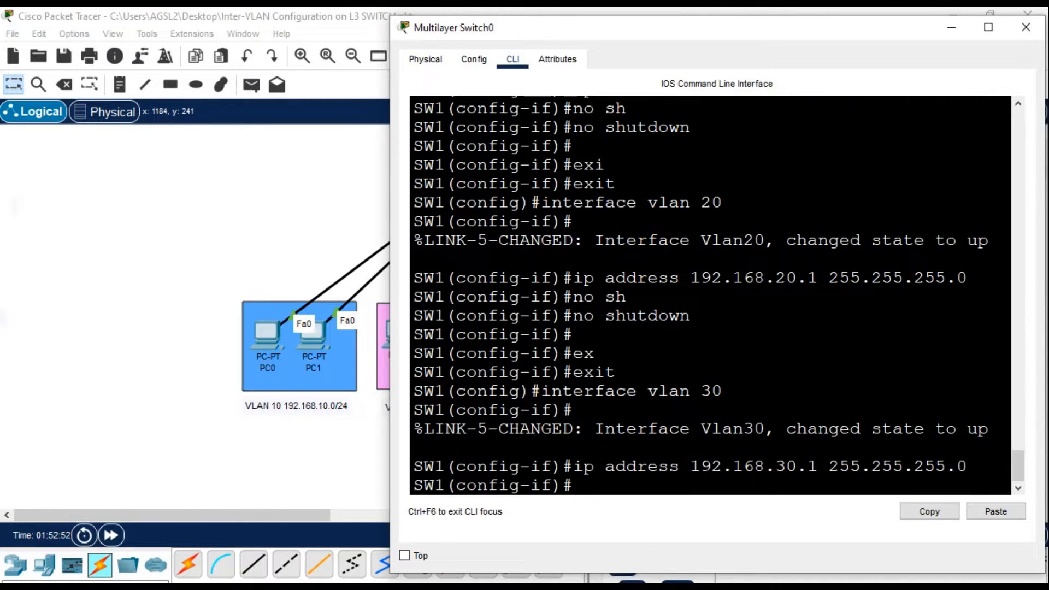
# - Enable the VLAN 30 interface with no shutdown and exit to global configuration mode
pyautogui.write('no sh')
pyautogui.press('Tab')
pyautogui.press('Return')
pyautogui.press('Return')
pyautogui.write('ex')
pyautogui.press('Tab')
pyautogui.press('Return')
# - Open the VLAN 40 interface for configuration, reusing the earlier interface command
pyautogui.press('Up')
pyautogui.press('Up')
pyautogui.press('Up')
pyautogui.press('Up')
pyautogui.press('BackSpace')
pyautogui.press('BackSpace')
pyautogui.write('40')
pyautogui.press('Return')
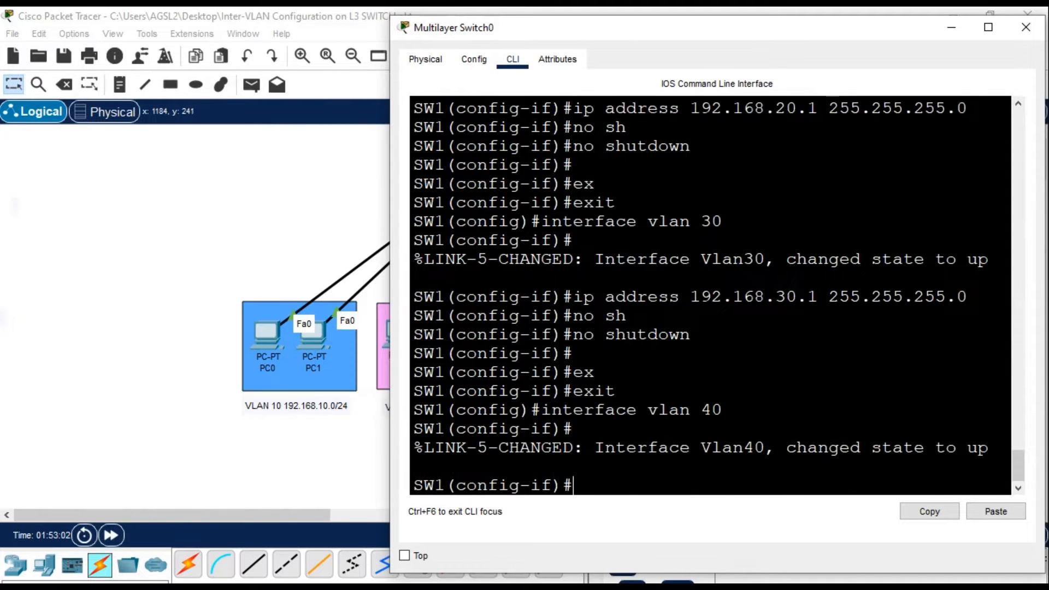
# - Assign IP address 192.168.40.1 with subnet mask 255.255.255.0 to the VLAN 40 interface, reusing the VLAN 30 address command
pyautogui.press('Up')
pyautogui.press('Up')
pyautogui.press('Up')
pyautogui.press('Up')
pyautogui.press('Up')
pyautogui.press('Left')
pyautogui.press('Left')
pyautogui.press('Left')
pyautogui.press('Left')
pyautogui.press('Left')
pyautogui.press('Left')
pyautogui.press('Left')
pyautogui.press('Left')
pyautogui.press('Left')
pyautogui.press('Left')
pyautogui.press('Left')
pyautogui.press('Left')
pyautogui.press('Left')
pyautogui.press('Left')
pyautogui.press('Left')
pyautogui.press('Left')
pyautogui.press('Left')
pyautogui.press('BackSpace')
pyautogui.write('4')
pyautogui.press('Return')
# - Enable the VLAN 40 interface with no shutdown and exit to global configuration mode
pyautogui.write('no sh')
pyautogui.press('Return')
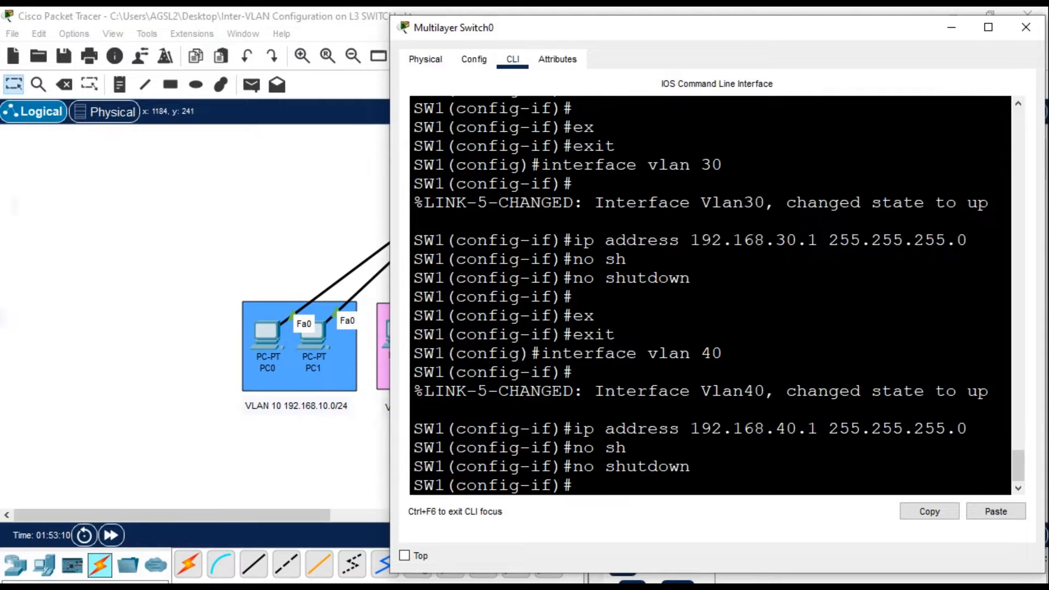
pyautogui.press('Return')
pyautogui.write('ex')
pyautogui.press('Tab')
pyautogui.press('Return')
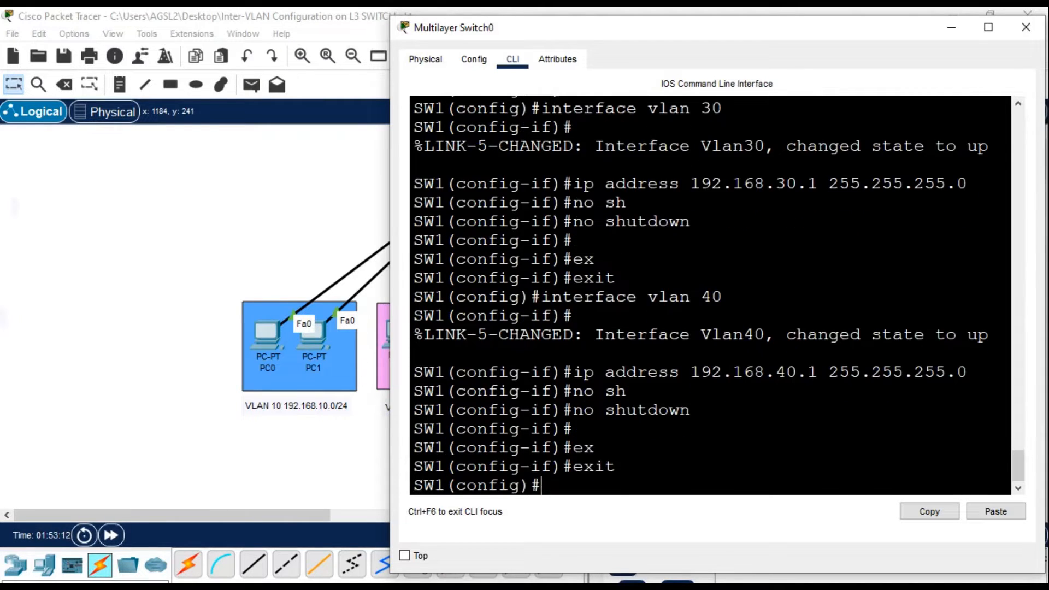
# - Open the interface range fastEthernet 0/1-2 for configuration
pyautogui.write('in')
pyautogui.press('BackSpace')
pyautogui.press('BackSpace')
pyautogui.write('in')
pyautogui.press('Tab')
pyautogui.write('r')
pyautogui.press('Tab')
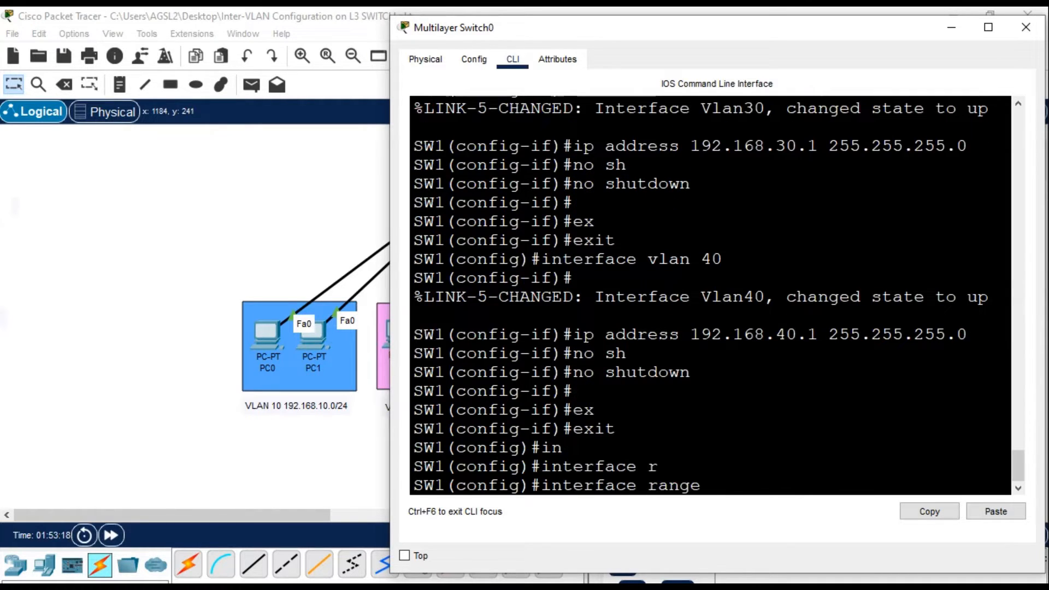
pyautogui.write('fas')
pyautogui.press('Tab')
pyautogui.write('0/1')
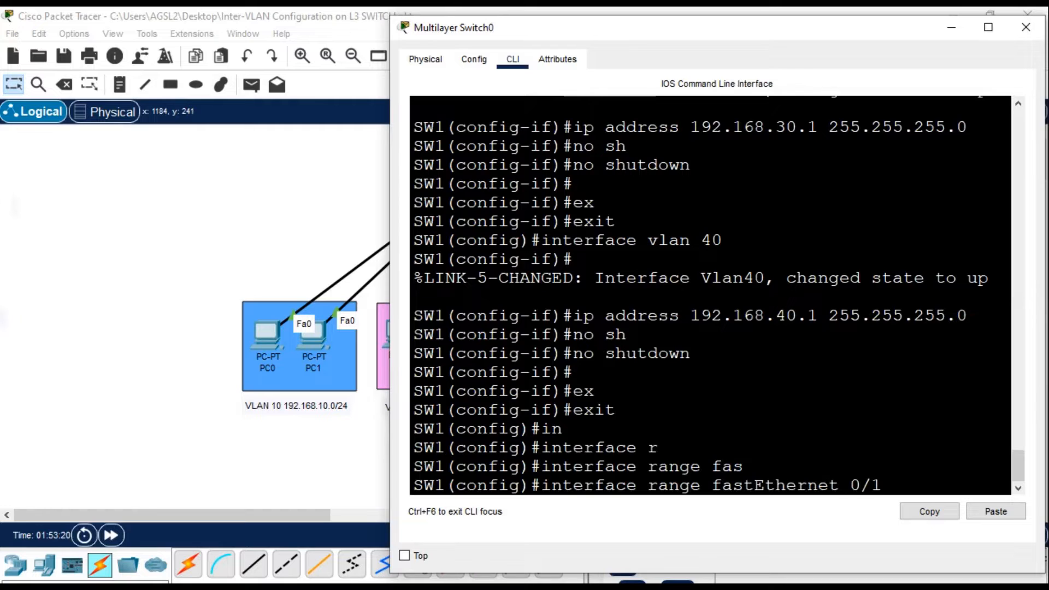
pyautogui.write('-2')
pyautogui.press('Return')
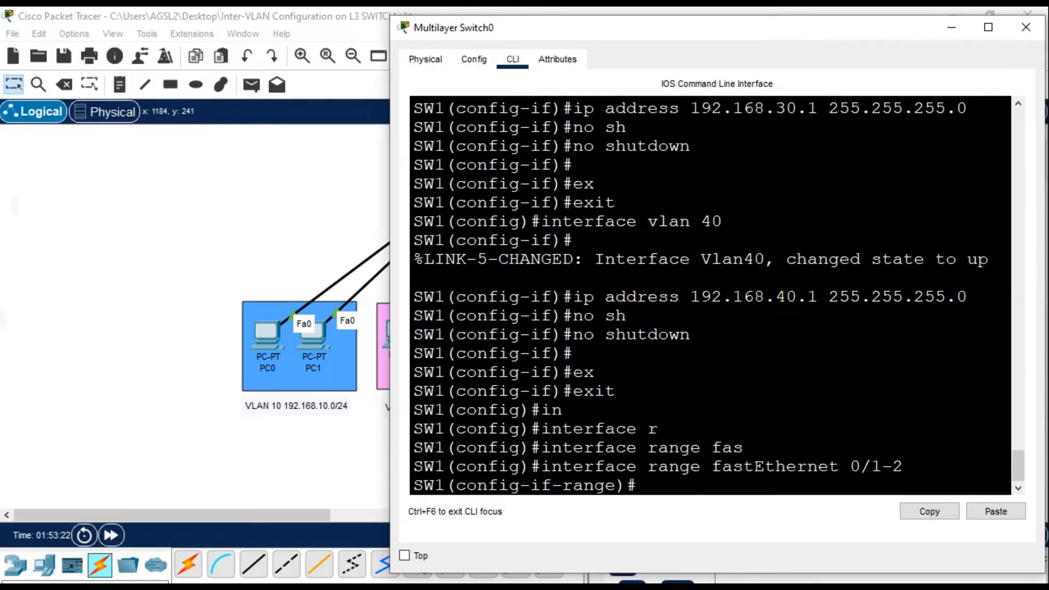
# - Set the fastEthernet 0/1-2 ports to switchport mode access
pyautogui.write('sw')
pyautogui.press('Tab')
pyautogui.write('mpo')
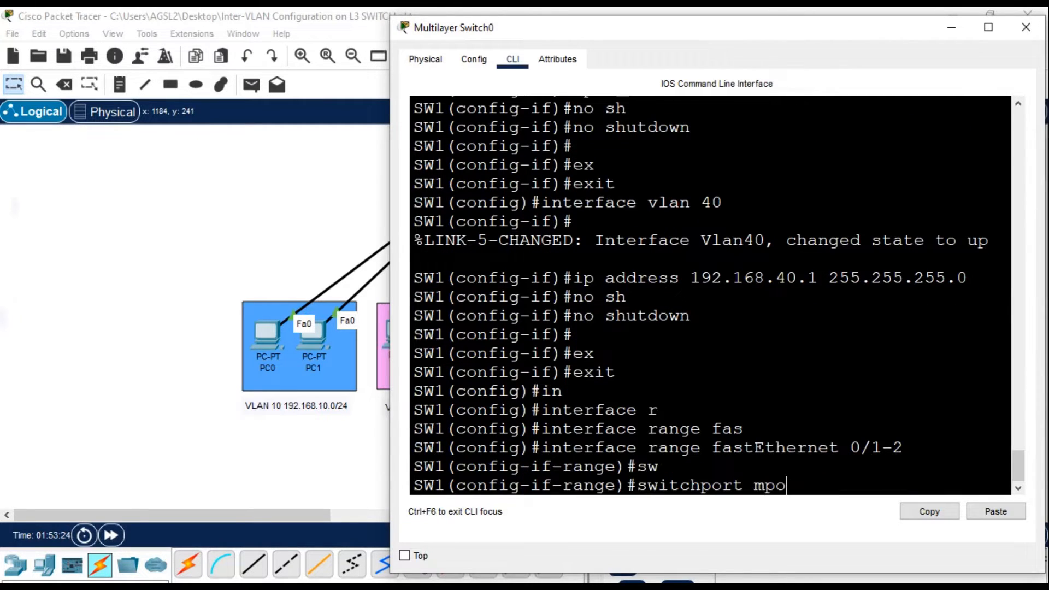
pyautogui.press('BackSpace')
pyautogui.press('BackSpace')
pyautogui.write('o')
pyautogui.press('Tab')
pyautogui.write('a')
pyautogui.press('Tab')
pyautogui.press('Return')
# - Assign the fastEthernet 0/1-2 ports to access VLAN 10 and exit to global configuration mode
pyautogui.write('sw')
pyautogui.press('Tab')
pyautogui.write('a')
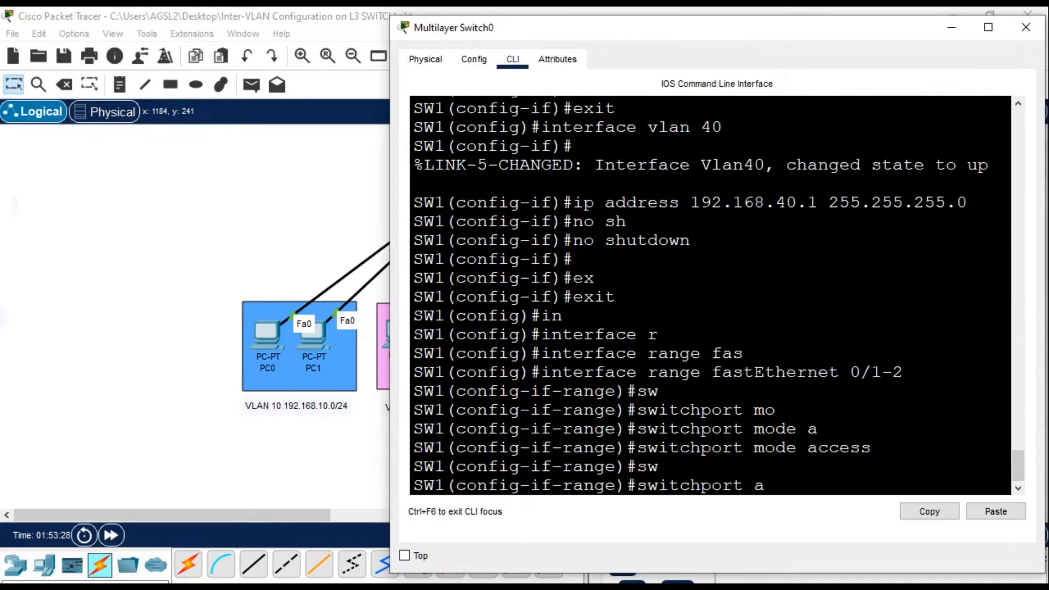
pyautogui.press('Tab')
pyautogui.write('v')
pyautogui.press('Tab')
pyautogui.write('10')
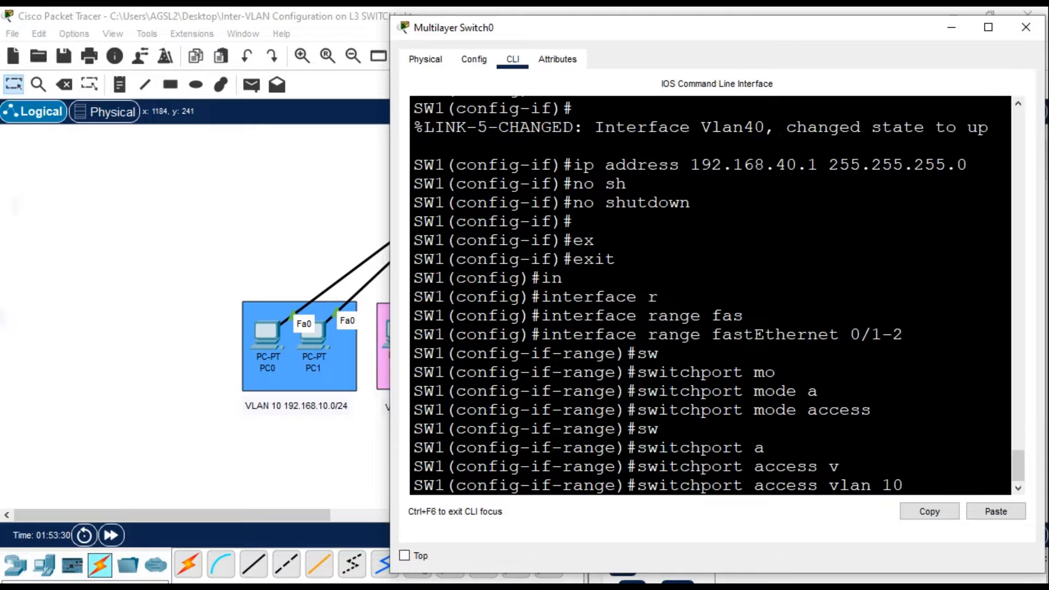
pyautogui.press('Return')
pyautogui.write('ex')
pyautogui.press('Tab')
pyautogui.press('Return')
# - Try to run switchport access vlan 20 from global configuration mode
pyautogui.press('Up')
pyautogui.press('Up')
pyautogui.press('Up')
pyautogui.press('Up')
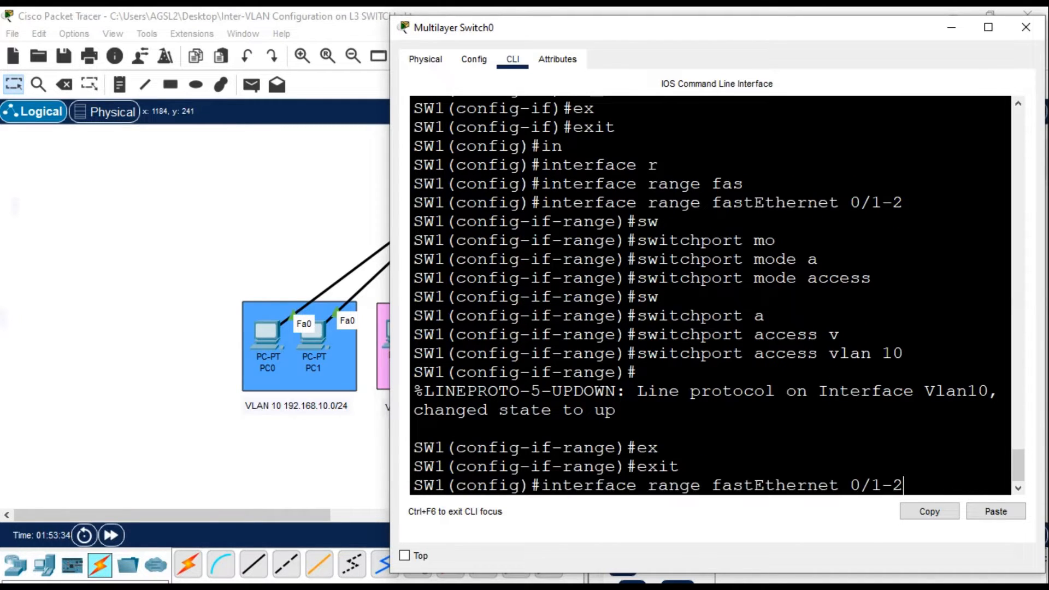
pyautogui.press('Down')
pyautogui.press('Down')
pyautogui.press('BackSpace')
pyautogui.press('BackSpace')
pyautogui.write('20')
pyautogui.press('Return')
pyautogui.press('Return')
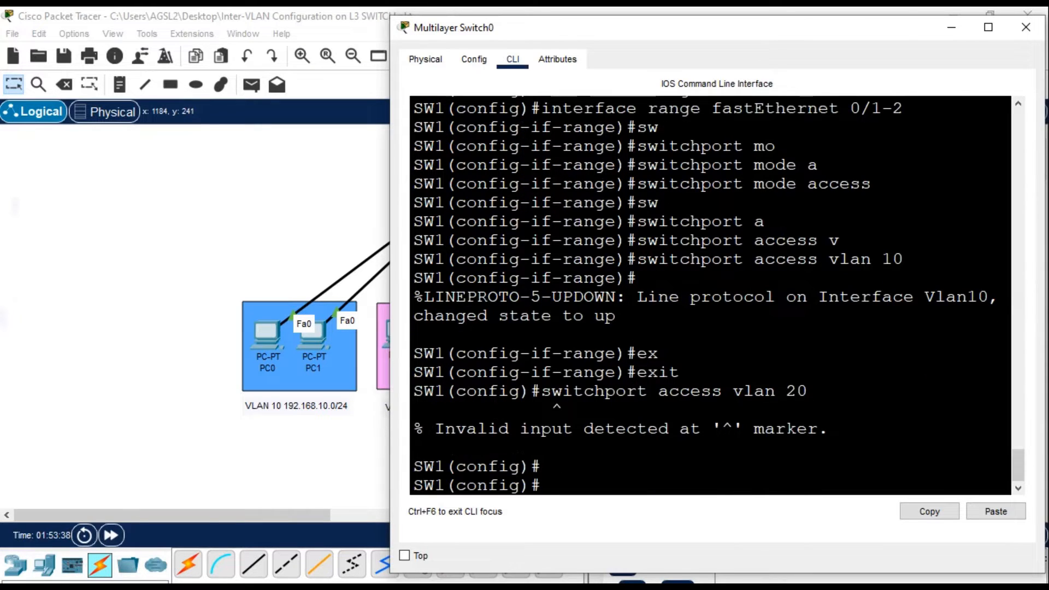
pyautogui.press('Up')
pyautogui.press('Up')
pyautogui.press('Up')
pyautogui.press('BackSpace')
pyautogui.press('BackSpace')
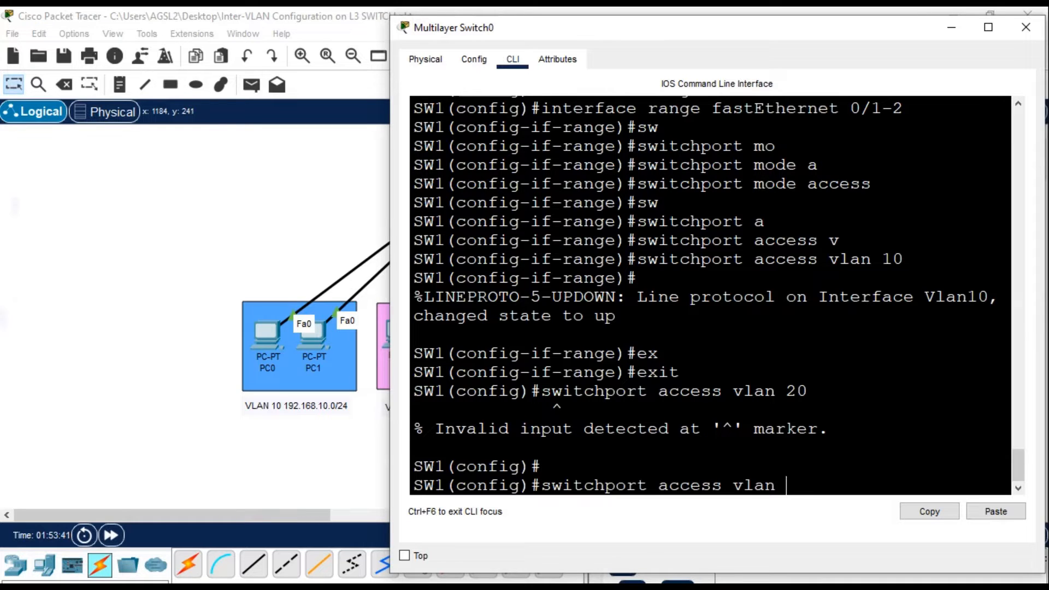
pyautogui.write('20')
pyautogui.press('Return')
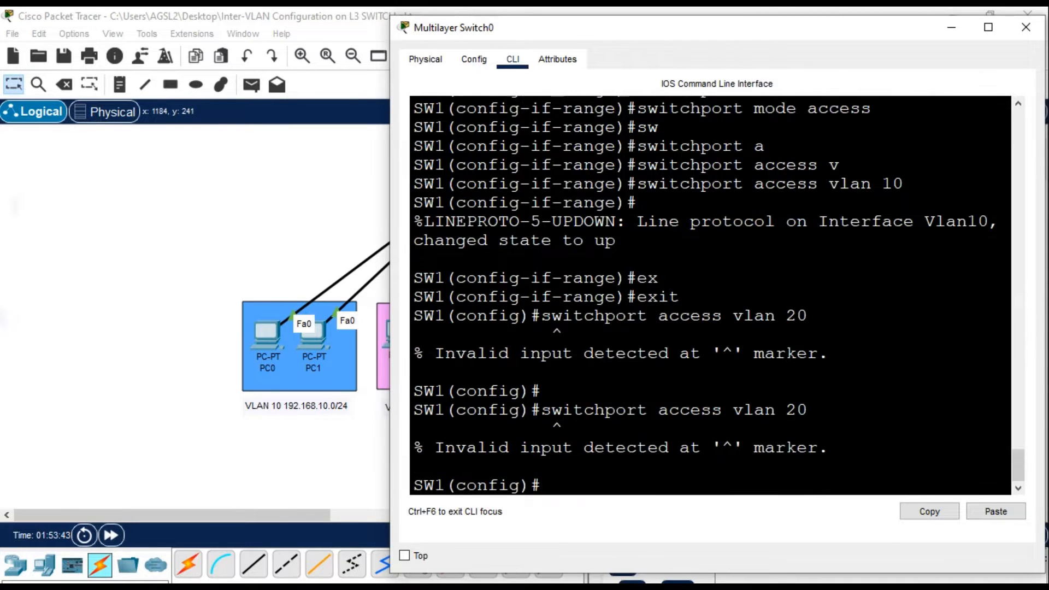
# - Discard the exit command and open the VLAN 20 interface for configuration
pyautogui.write('exi')
pyautogui.press('Tab')
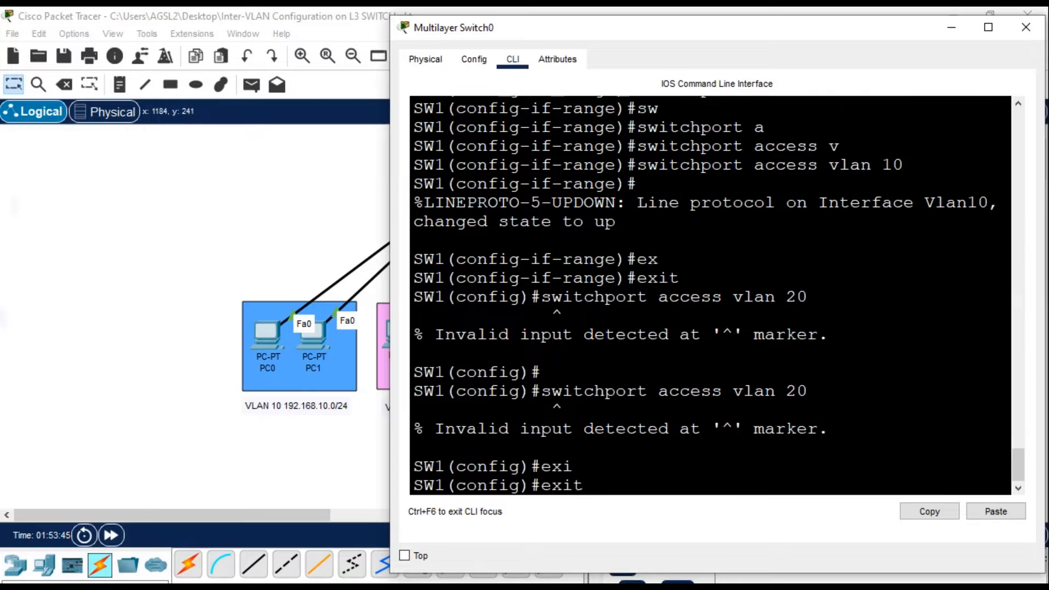
pyautogui.press('BackSpace')
pyautogui.press('BackSpace')
pyautogui.press('BackSpace')
pyautogui.press('BackSpace')
pyautogui.write('in')
pyautogui.press('Tab')
pyautogui.write('v')
pyautogui.press('Tab')
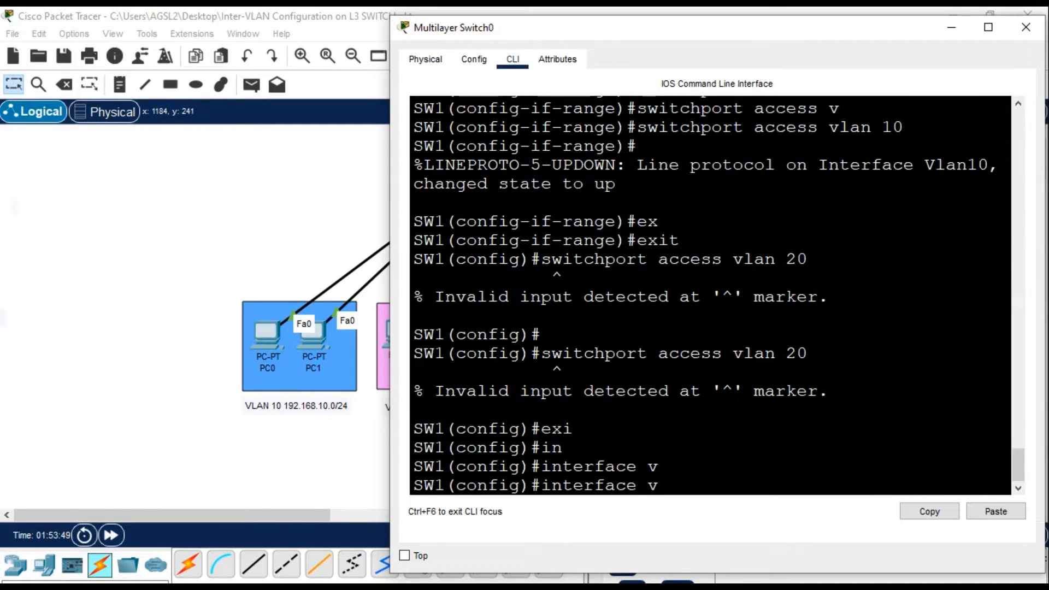
pyautogui.write('l')
pyautogui.press('Tab')
pyautogui.write('20')
pyautogui.press('Return')
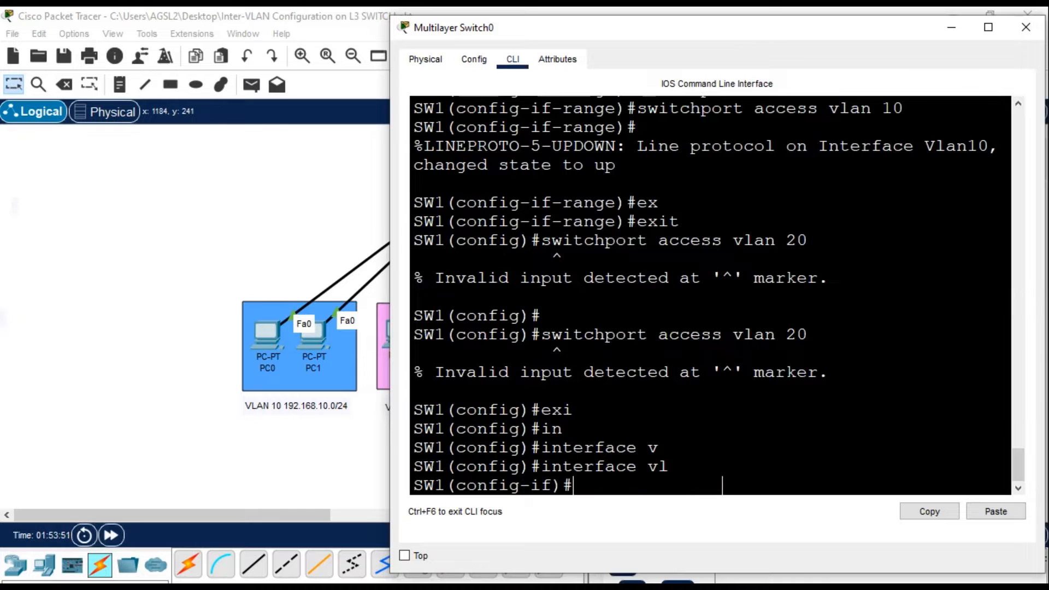
# - Try to enter a switchport command on the VLAN 20 interface, and exit to global configuration mode
pyautogui.write('sw')
pyautogui.press('Tab')
pyautogui.press('BackSpace')
pyautogui.press('BackSpace')
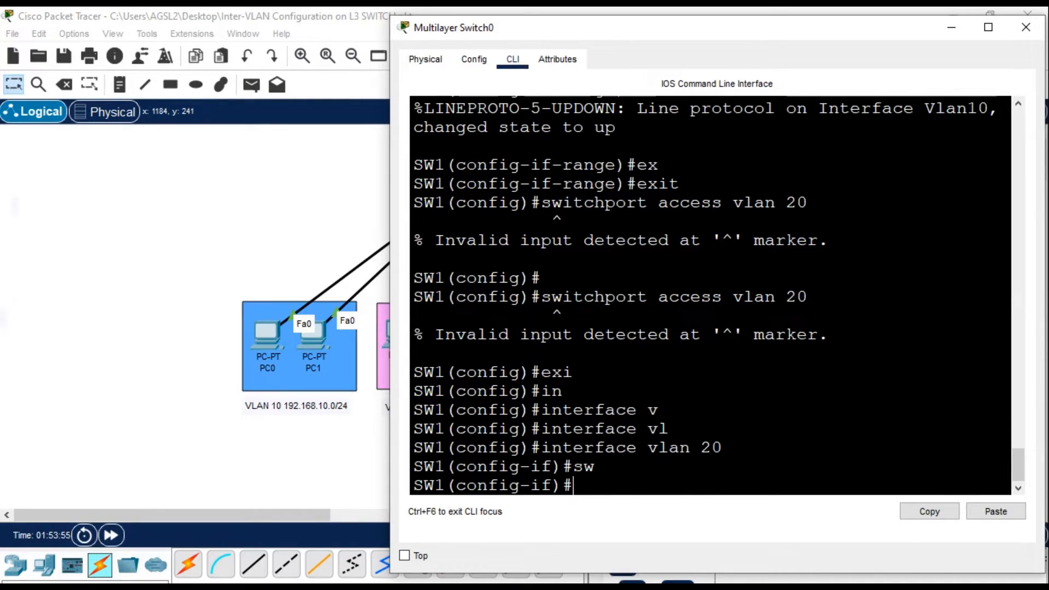
pyautogui.write('i')
pyautogui.press('BackSpace')
pyautogui.write('sw')
pyautogui.press('Tab')
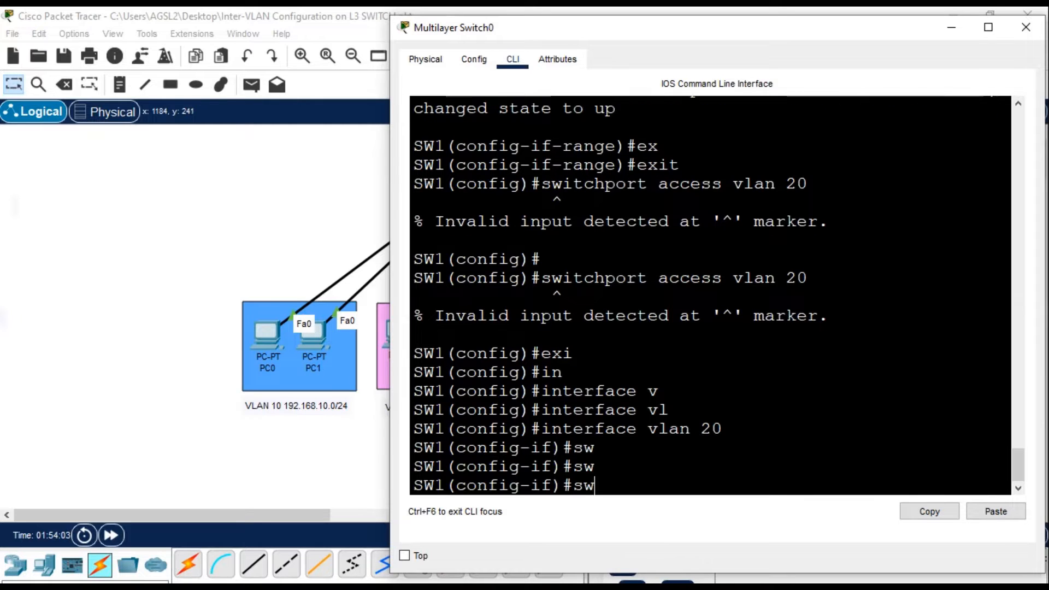
pyautogui.press('BackSpace')
pyautogui.press('BackSpace')
pyautogui.write('sw')
pyautogui.press('Tab')
pyautogui.press('BackSpace')
pyautogui.press('BackSpace')
pyautogui.write('ex')
pyautogui.press('Tab')
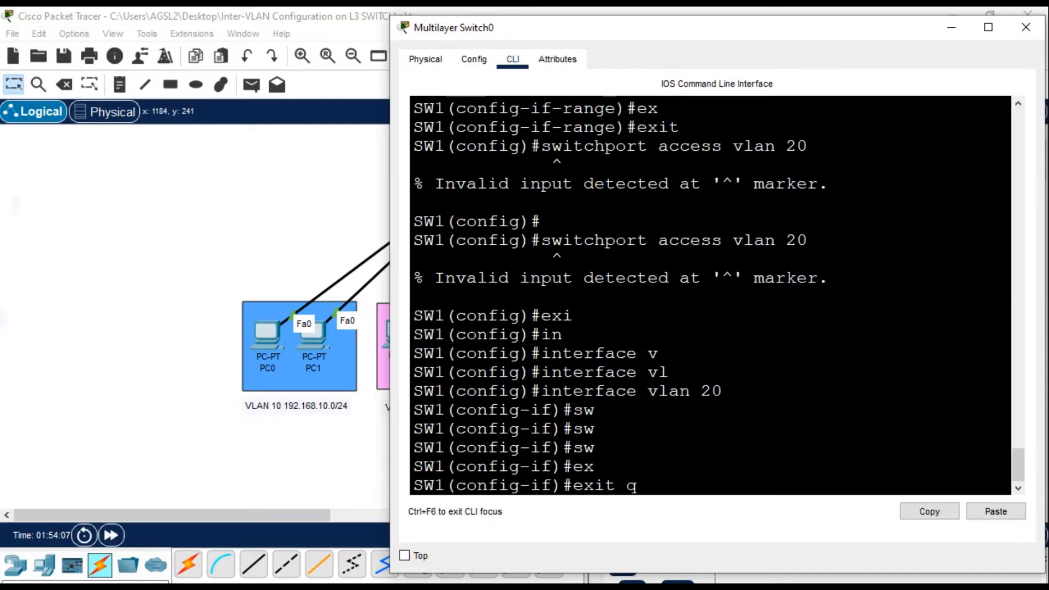
pyautogui.press('Return')
# - Open the fastEthernet 0/3-4 interface range for configuration by reusing the earlier interface range command
pyautogui.write('switchport access vlan 20')
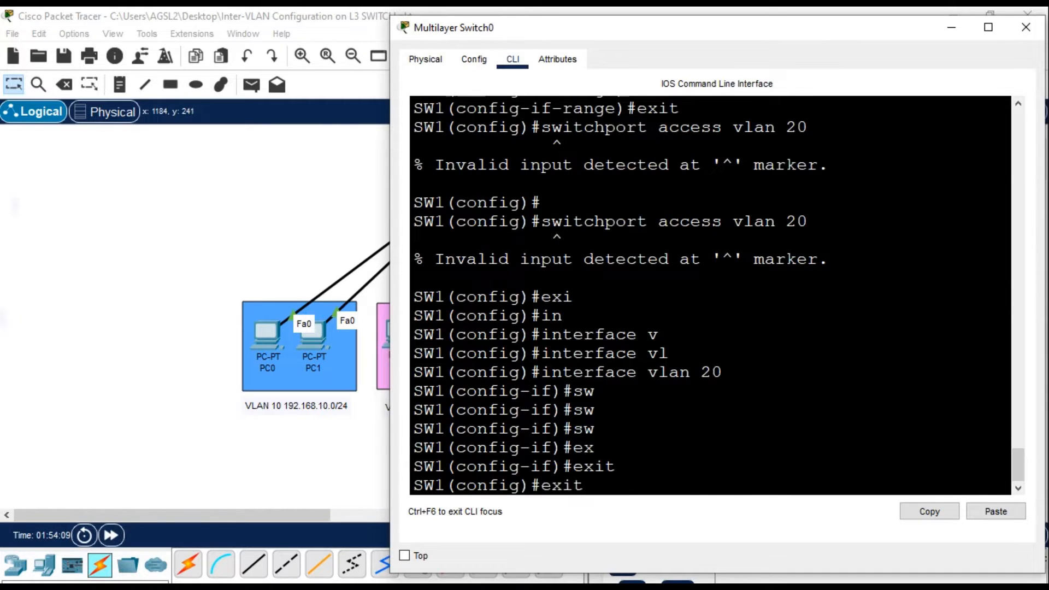
pyautogui.press('BackSpace')
pyautogui.press('BackSpace')
pyautogui.write('10')
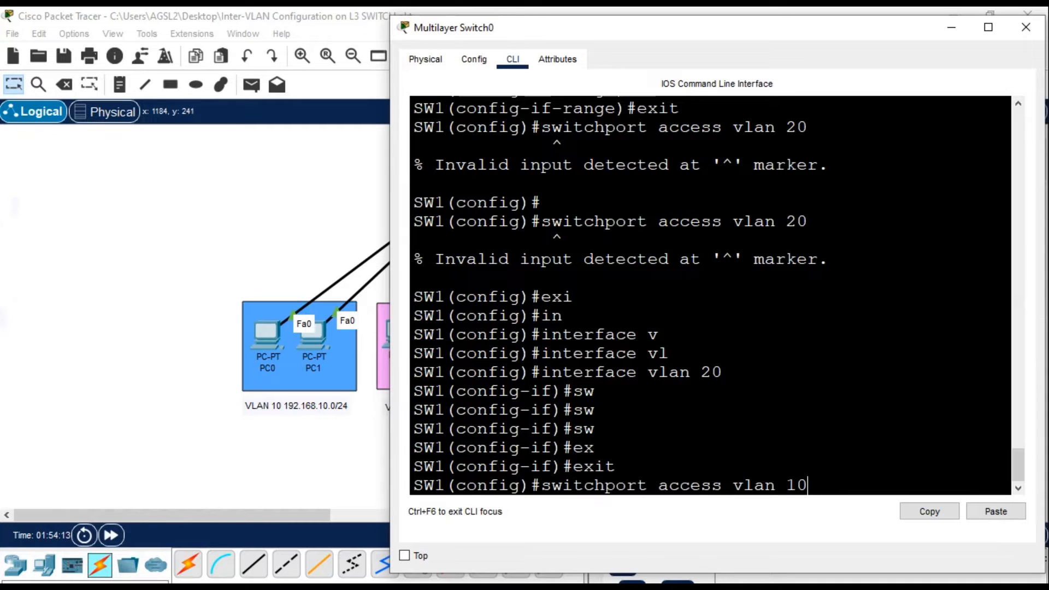
pyautogui.press('Up')
pyautogui.press('Up')
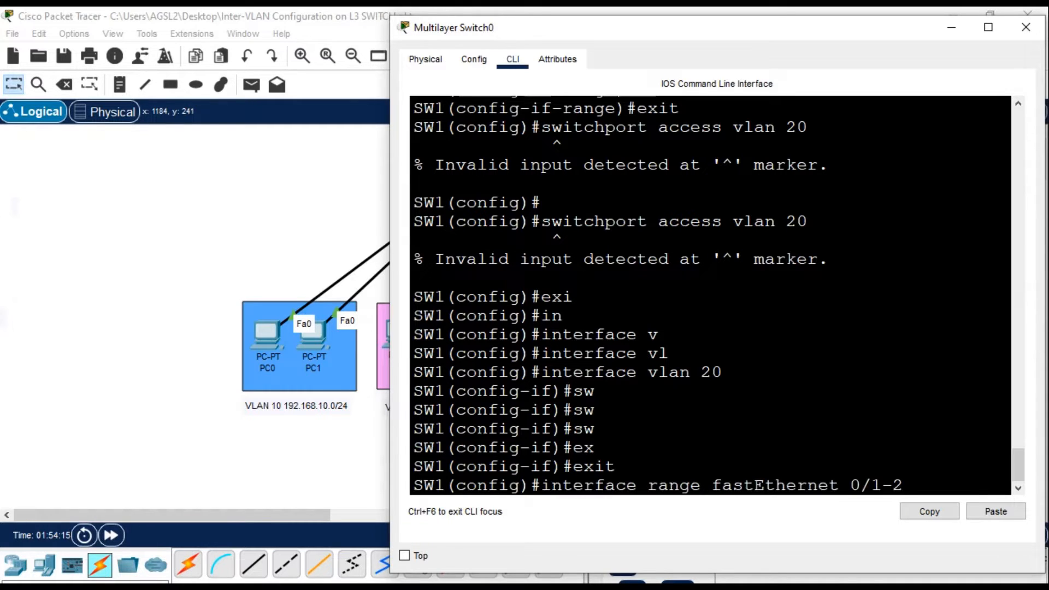
pyautogui.press('BackSpace')
pyautogui.press('BackSpace')
pyautogui.press('BackSpace')
pyautogui.write('3-4')
pyautogui.press('Return')
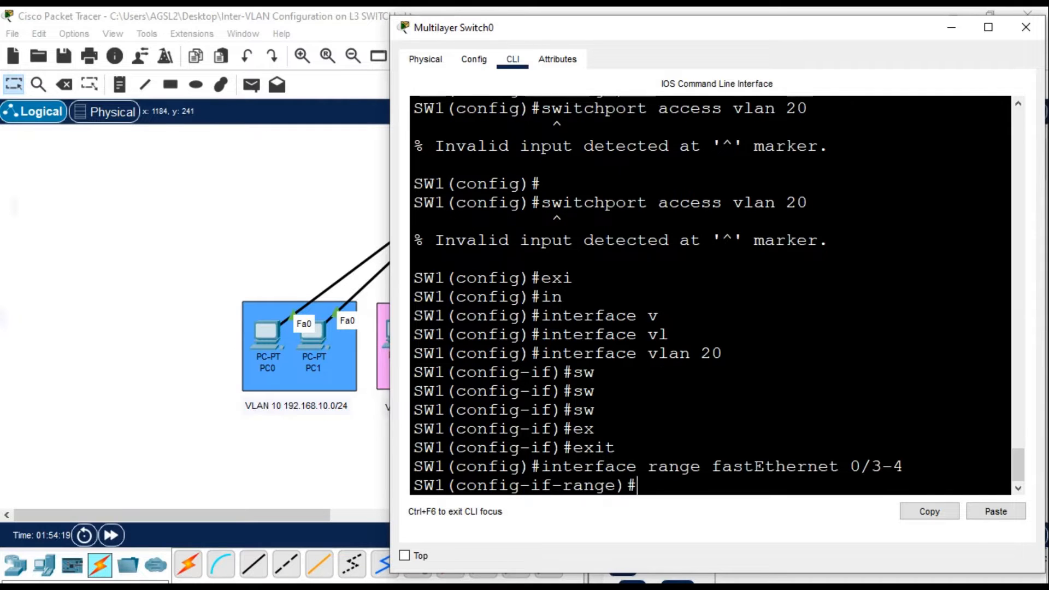
# - Set the fastEthernet 0/3-4 ports to switchport mode access
pyautogui.write('switchport m')
pyautogui.press('Tab')
pyautogui.write('m')
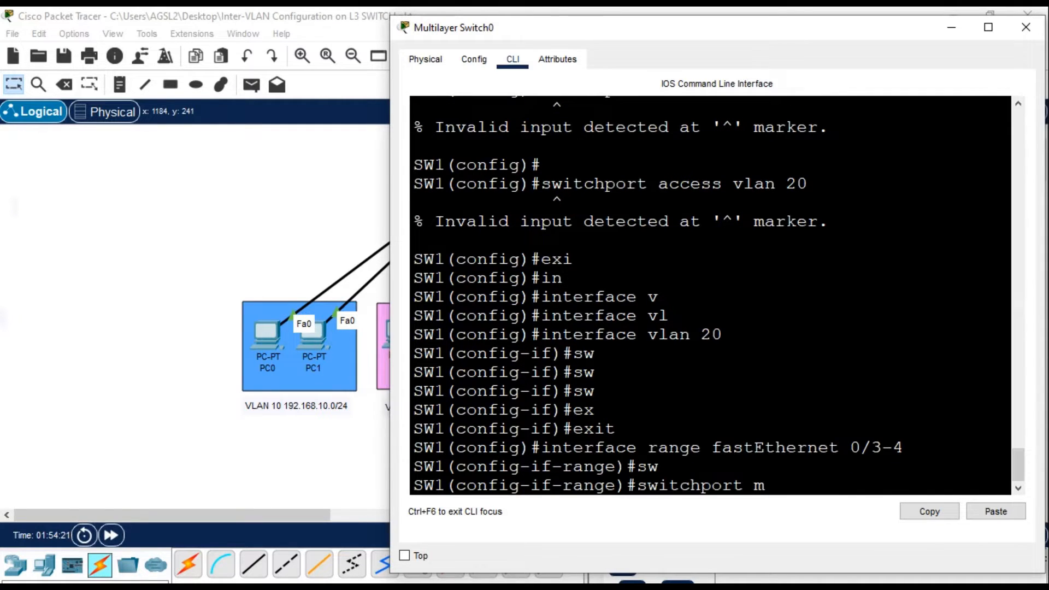
pyautogui.write('o')
pyautogui.press('Tab')
pyautogui.write('a')
pyautogui.press('Tab')
pyautogui.press('Return')
# - Assign the fastEthernet 0/3-4 ports to access VLAN 20 and exit to global configuration mode
pyautogui.write('sw')
pyautogui.press('Tab')
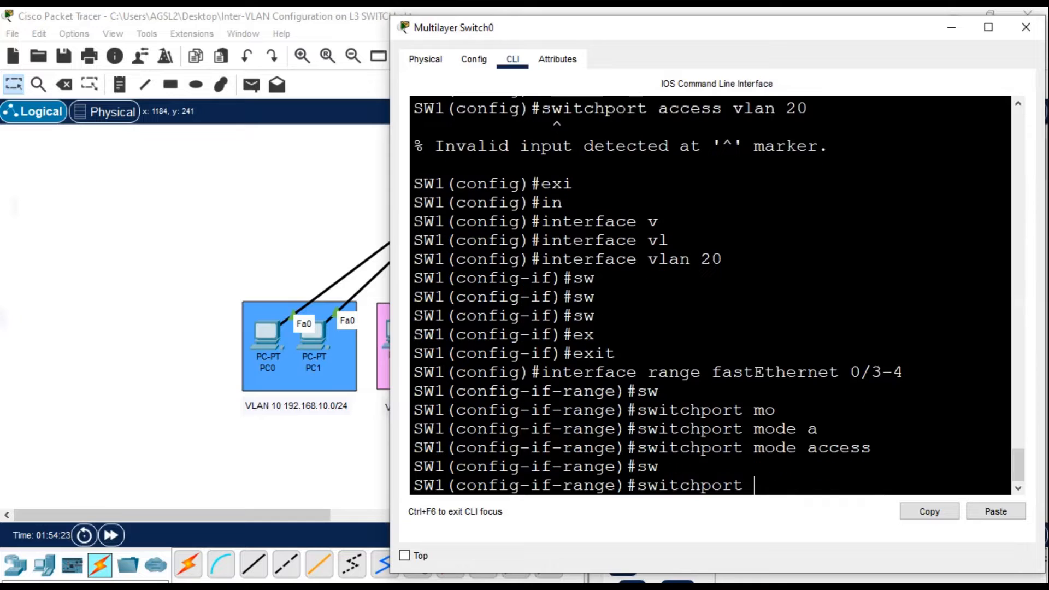
pyautogui.write('a')
pyautogui.press('Tab')
pyautogui.write('v')
pyautogui.press('Tab')
pyautogui.write('20')
pyautogui.press('Return')
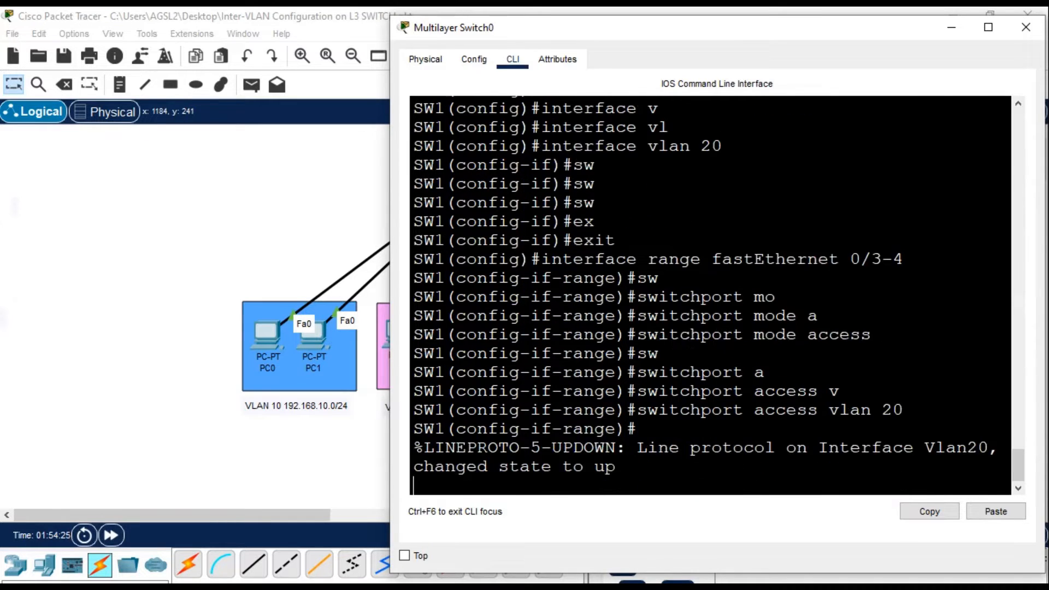
pyautogui.press('Return')
pyautogui.write('ex')
pyautogui.press('Tab')
pyautogui.press('Return')
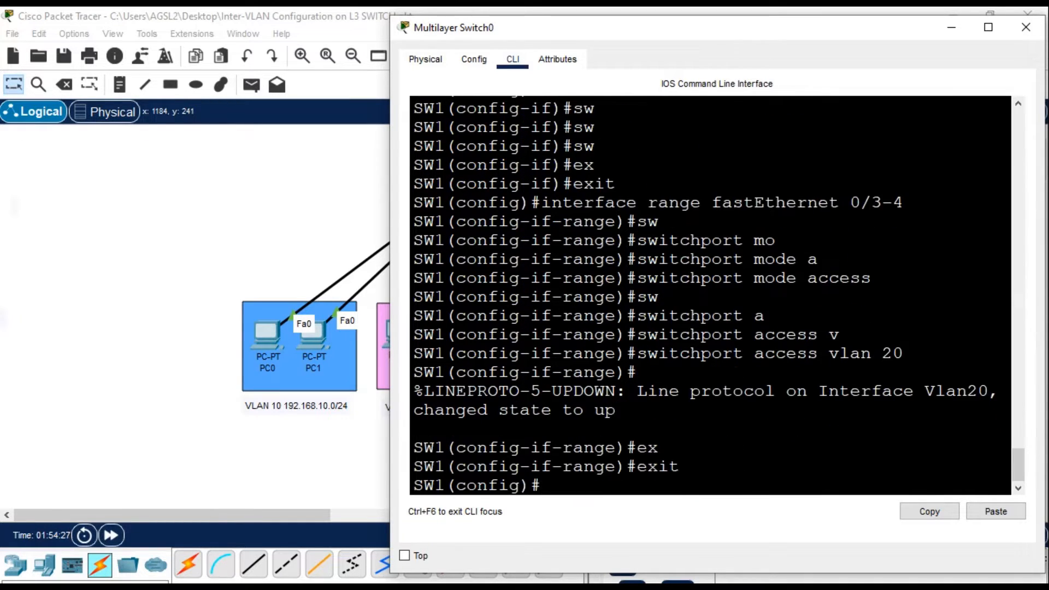
# - Open the fastEthernet 0/5-6 interface range and set its ports to switchport mode access
pyautogui.write('interface range fastEthernet 0/3-4')
pyautogui.press('BackSpace')
pyautogui.press('BackSpace')
pyautogui.press('BackSpace')
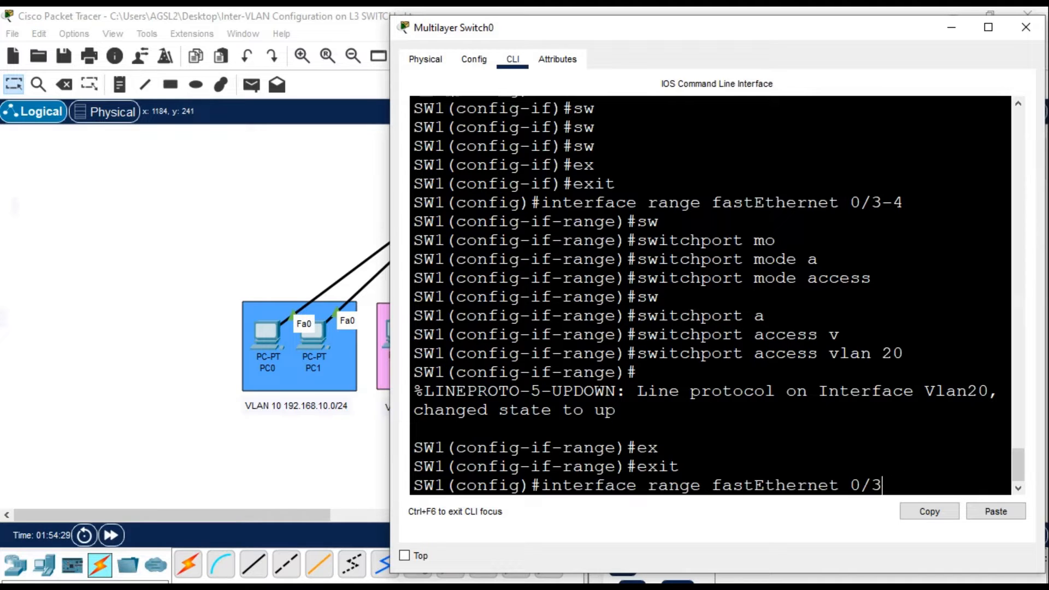
pyautogui.write('5-6')
pyautogui.press('Return')
pyautogui.write('switchport mode access')
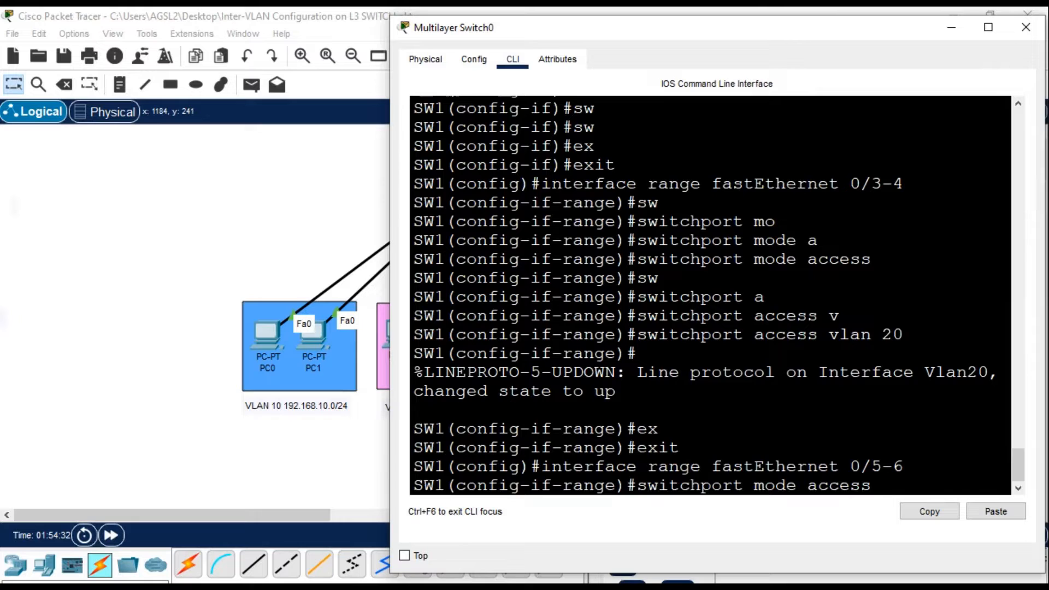
pyautogui.press('Return')
# - Assign the fastEthernet 0/5-6 ports to access VLAN 30 and exit to global configuration mode
pyautogui.write('switchport access vlan 20')
pyautogui.press('BackSpace')
pyautogui.press('BackSpace')
pyautogui.write('30')
pyautogui.press('Return')
pyautogui.press('Return')
pyautogui.write('ex')
pyautogui.press('Tab')
pyautogui.press('Return')
# - Open the fastEthernet 0/7-8 interface range and set its ports to switchport mode access
pyautogui.press('Up')
pyautogui.press('Up')
pyautogui.press('Up')
pyautogui.press('Up')
pyautogui.press('BackSpace')
pyautogui.press('BackSpace')
pyautogui.press('BackSpace')
pyautogui.write('7-8')
pyautogui.press('Return')
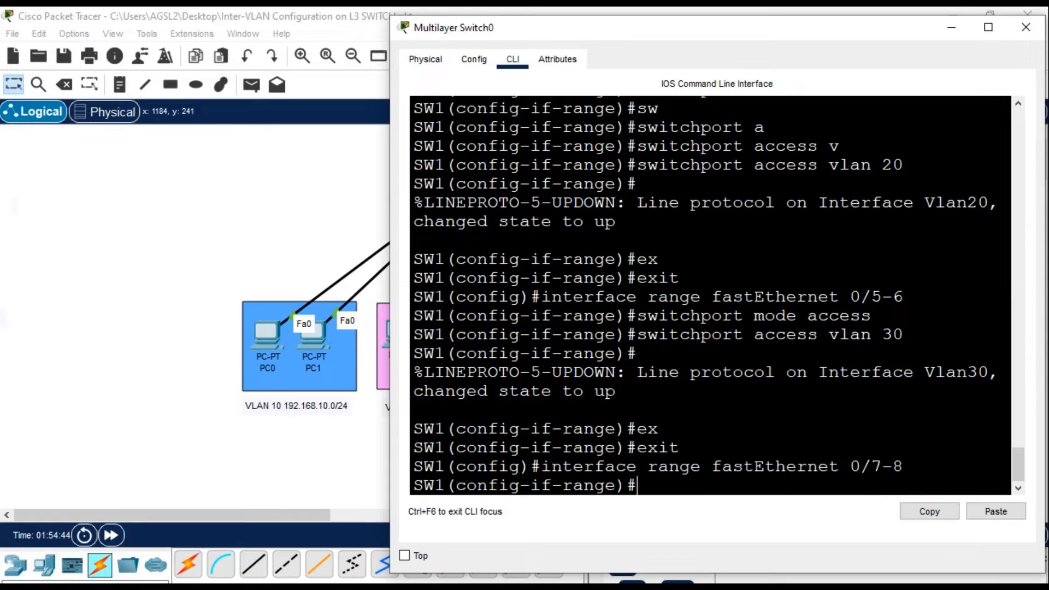
pyautogui.press('Up')
pyautogui.press('Up')
pyautogui.press('Up')
pyautogui.press('Up')
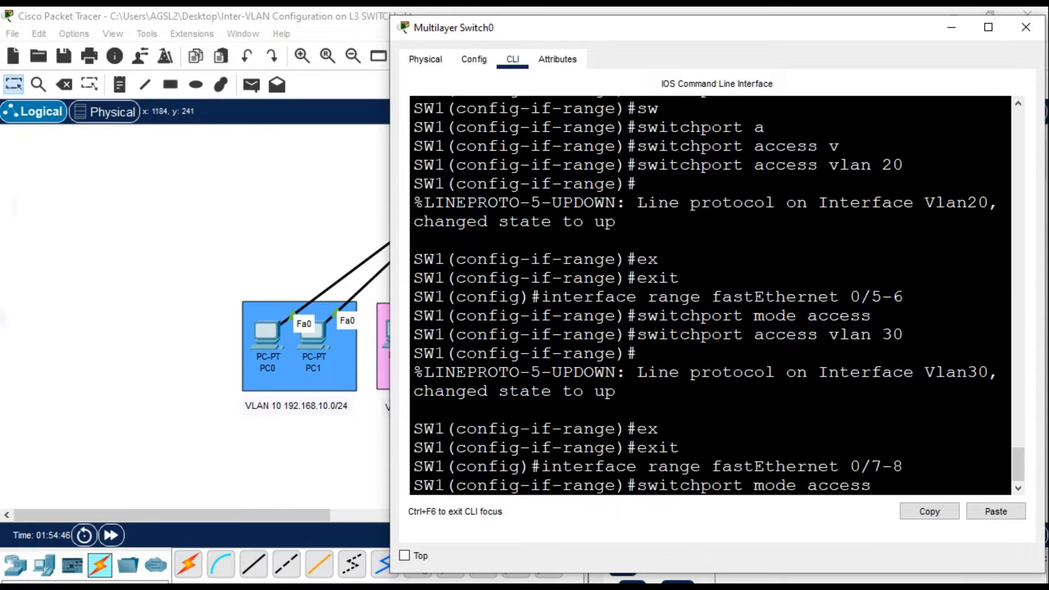
pyautogui.press('Return')
# - Assign the fastEthernet 0/7-8 ports to access VLAN 40 and exit to global configuration mode
pyautogui.press('Up')
pyautogui.press('Up')
pyautogui.press('Up')
pyautogui.press('Up')
pyautogui.press('BackSpace')
pyautogui.press('BackSpace')
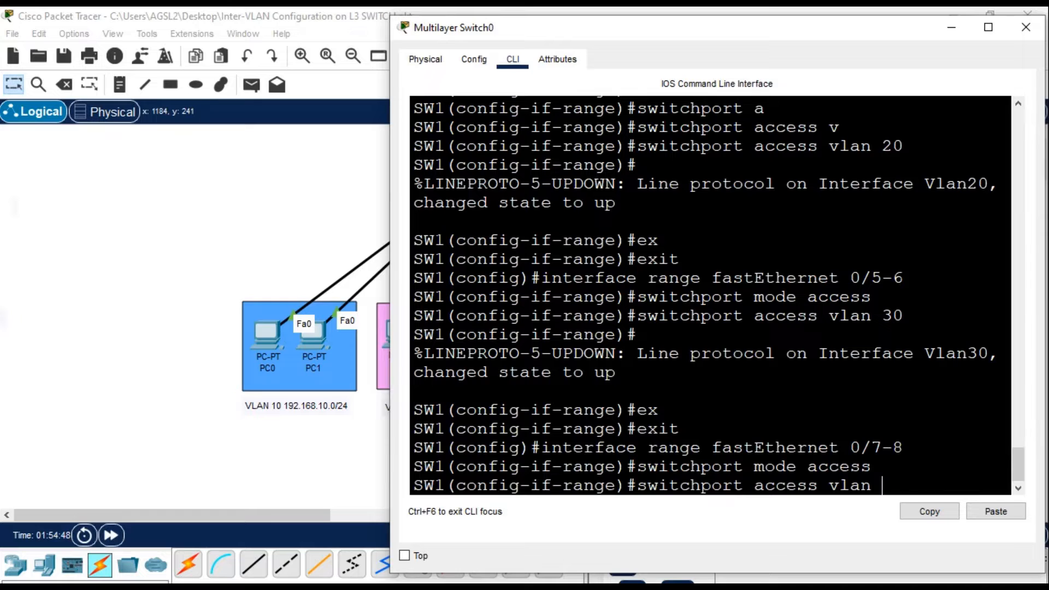
pyautogui.write('40')
pyautogui.press('Return')
pyautogui.write('3.')
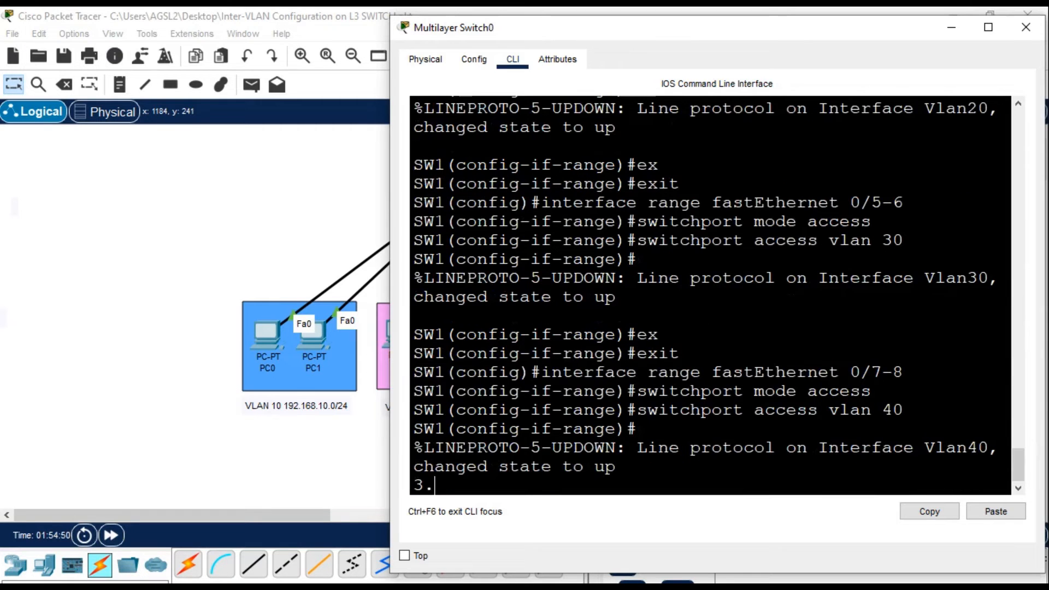
pyautogui.press('BackSpace')
pyautogui.press('Return')
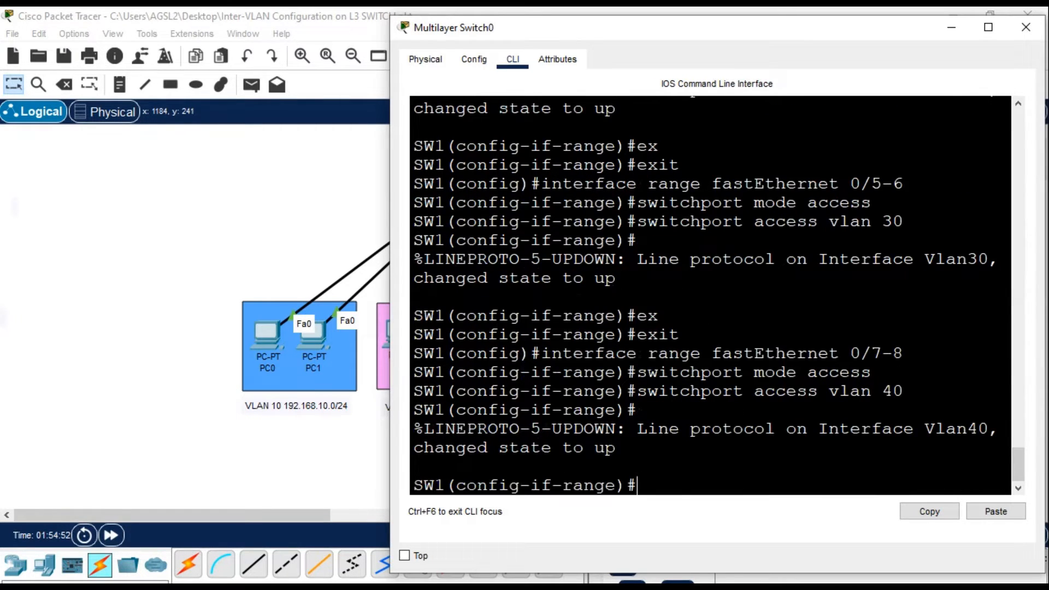
pyautogui.write('ex')
pyautogui.press('Tab')
pyautogui.press('Return')
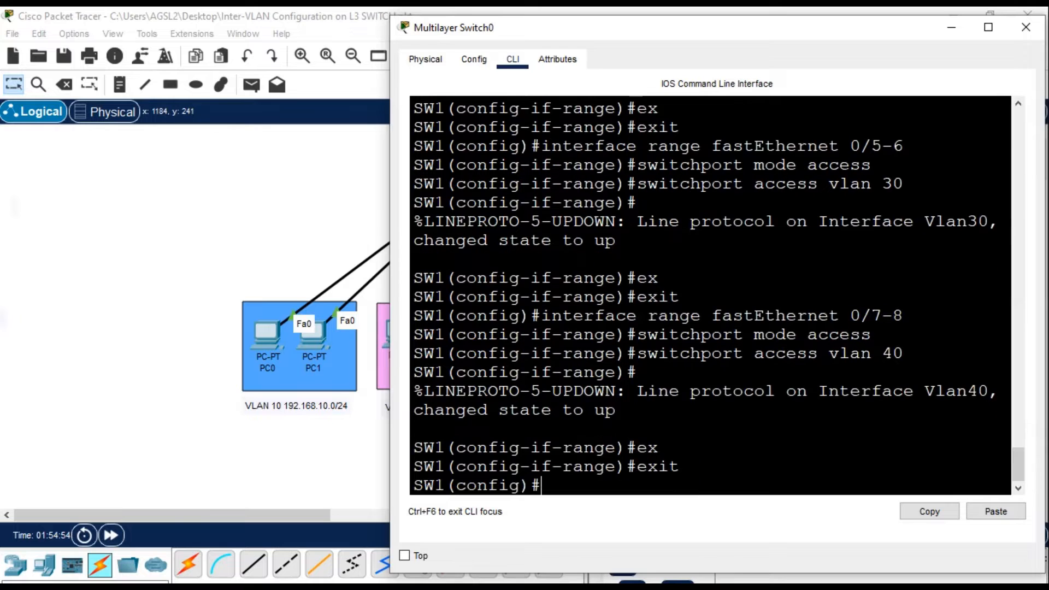
# - Exit global configuration mode to return to the privileged SW1 prompt
pyautogui.press('Return')
pyautogui.press('Return')
pyautogui.write('ex')
pyautogui.press('Tab')
pyautogui.press('Return')
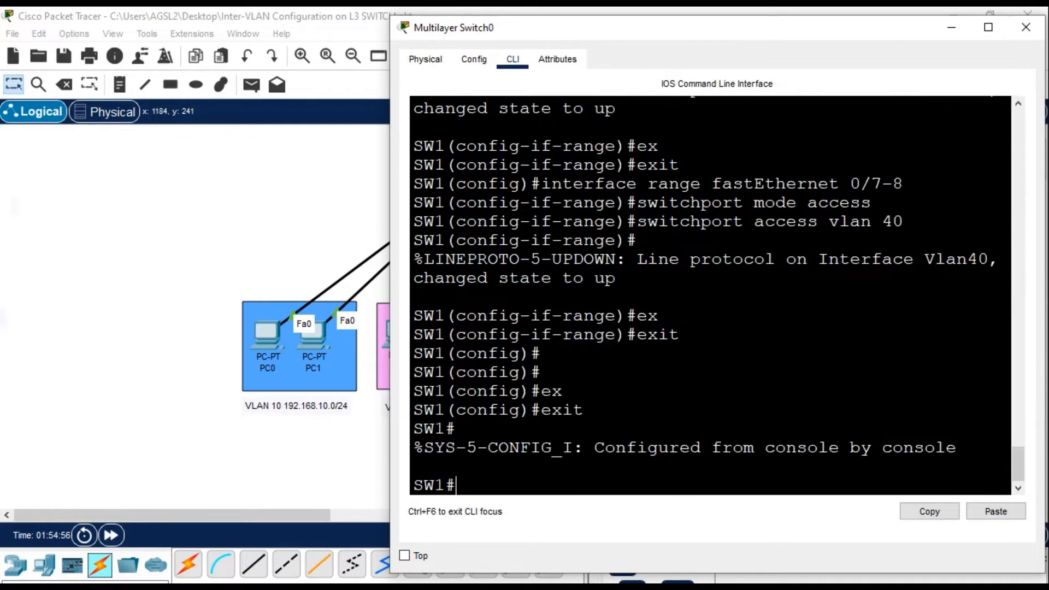
# - Run show vlan brief to check the VLANs and their assigned ports
pyautogui.write('sh')
pyautogui.press('Tab')
pyautogui.write('in')
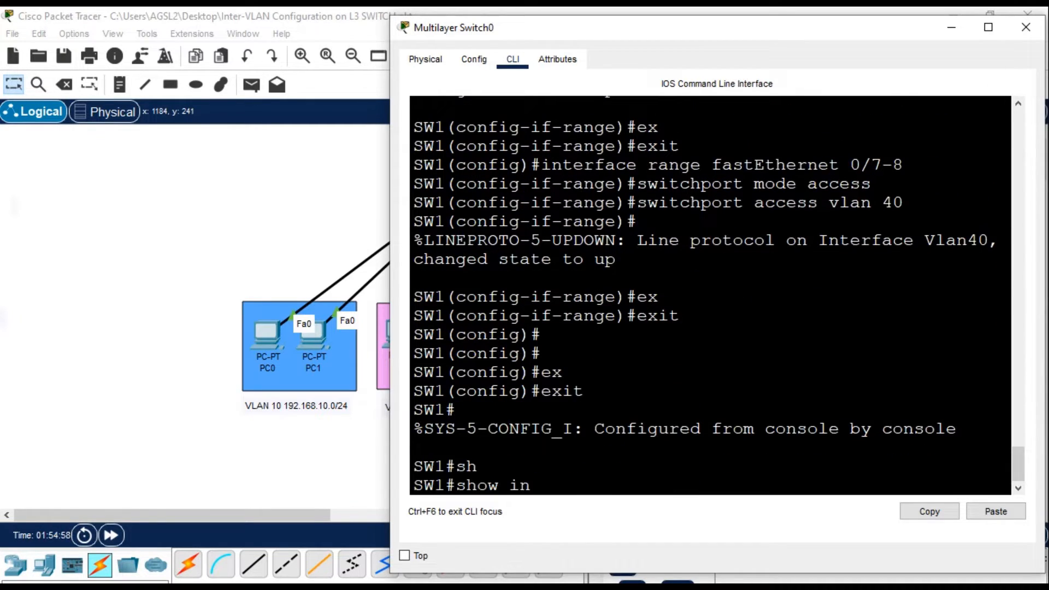
pyautogui.press('Tab')
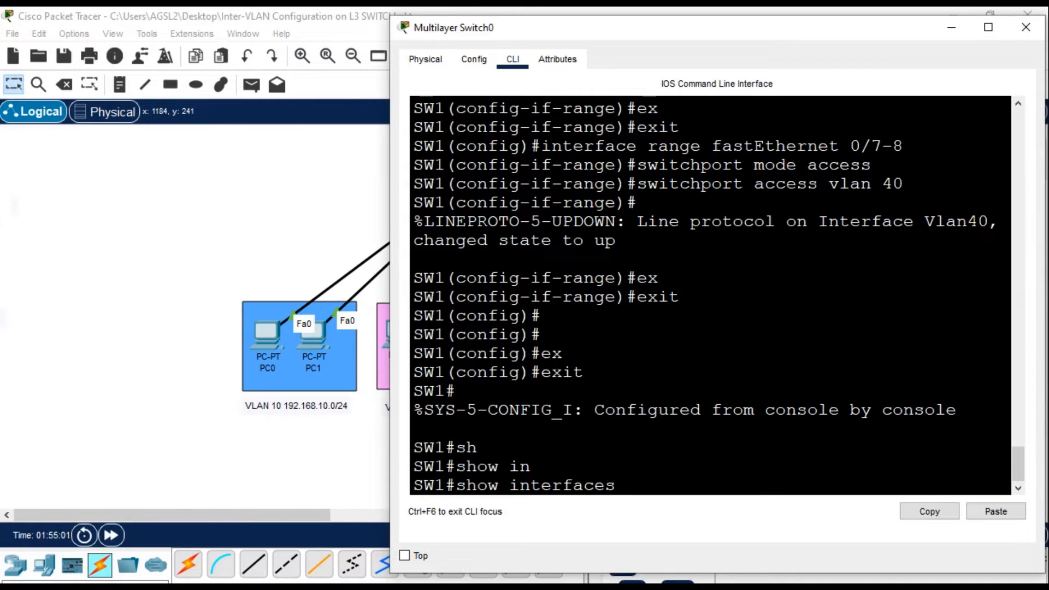
pyautogui.press('BackSpace')
pyautogui.press('BackSpace')
pyautogui.press('BackSpace')
pyautogui.press('BackSpace')
pyautogui.press('BackSpace')
pyautogui.press('BackSpace')
pyautogui.press('BackSpace')
pyautogui.press('BackSpace')
pyautogui.press('BackSpace')
pyautogui.press('BackSpace')
pyautogui.press('BackSpace')
pyautogui.write('vlan b')
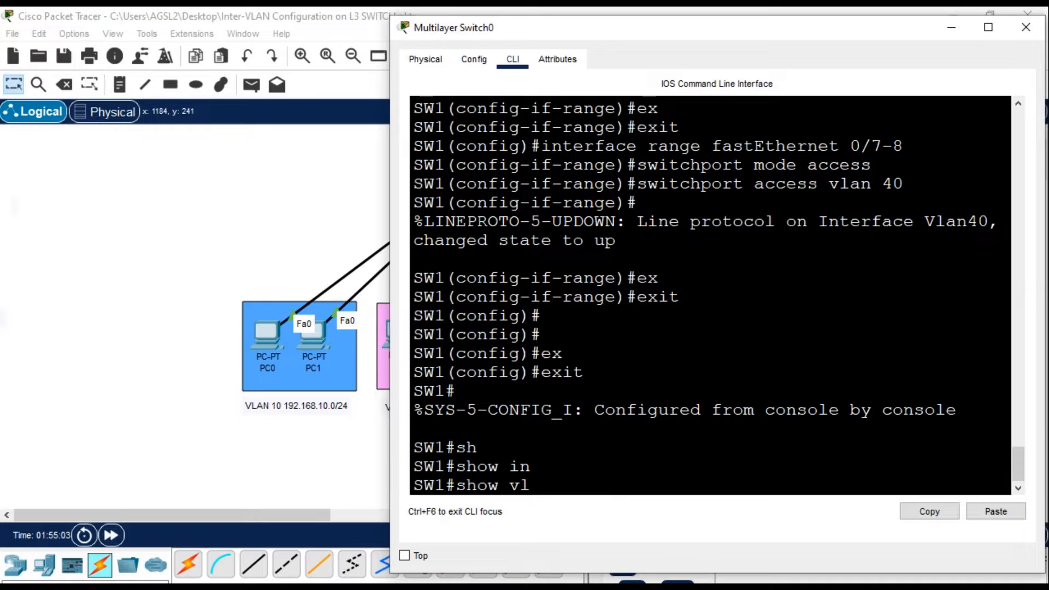
pyautogui.press('Tab')
pyautogui.write('br')
pyautogui.press('Tab')
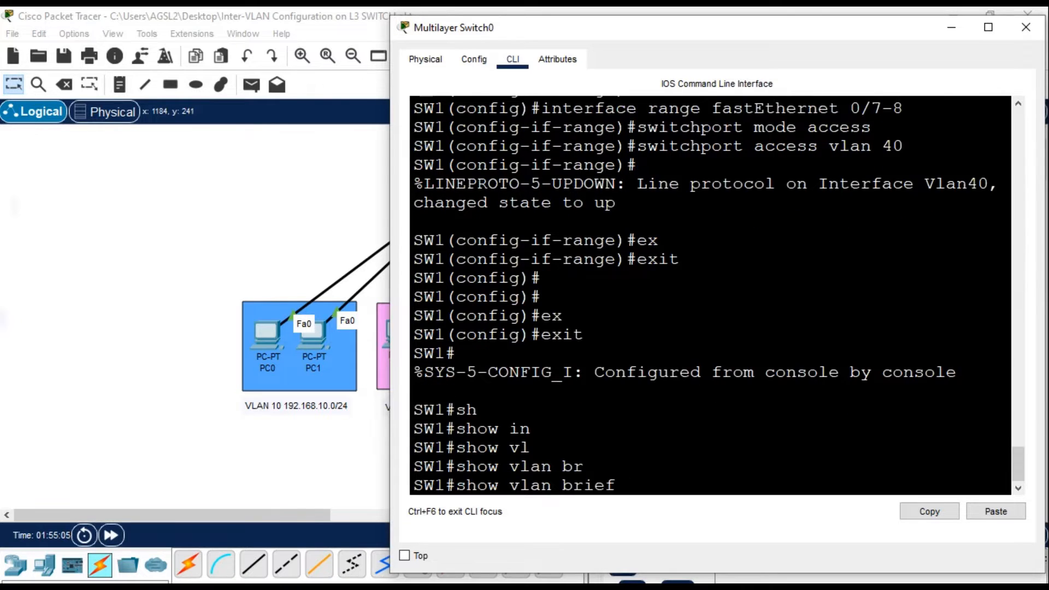
pyautogui.press('Return')
# - Highlight the VLAN 10 to 40 rows in the output of the widened switch window, and close the window
pyautogui.write('\\')
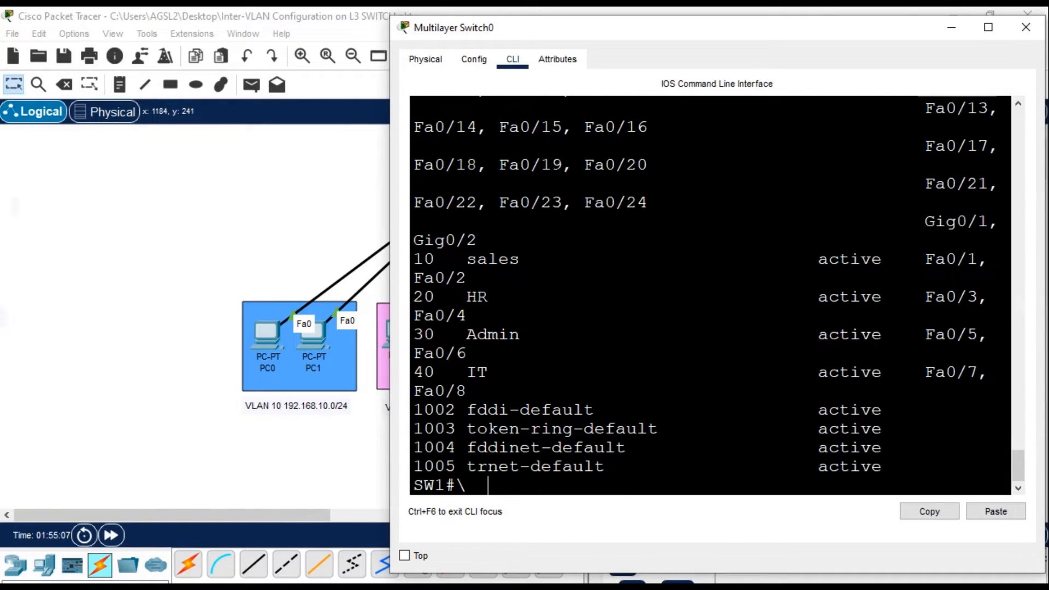
pyautogui.moveTo(845, 37); pyautogui.dragTo(776, 47)
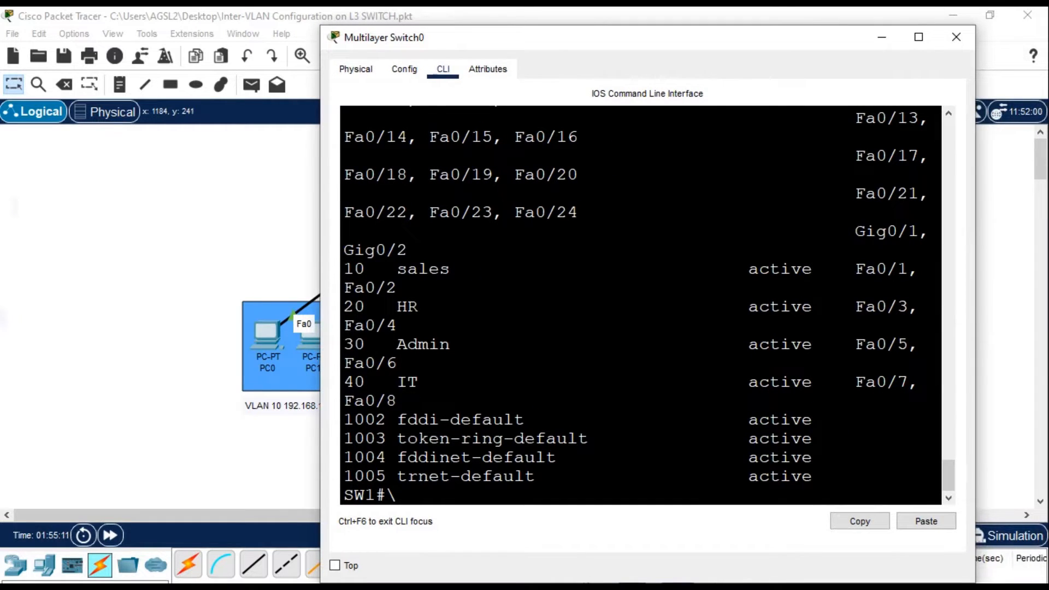
pyautogui.moveTo(976, 372); pyautogui.dragTo(1044, 372)
pyautogui.moveTo(344, 341); pyautogui.dragTo(983, 398)
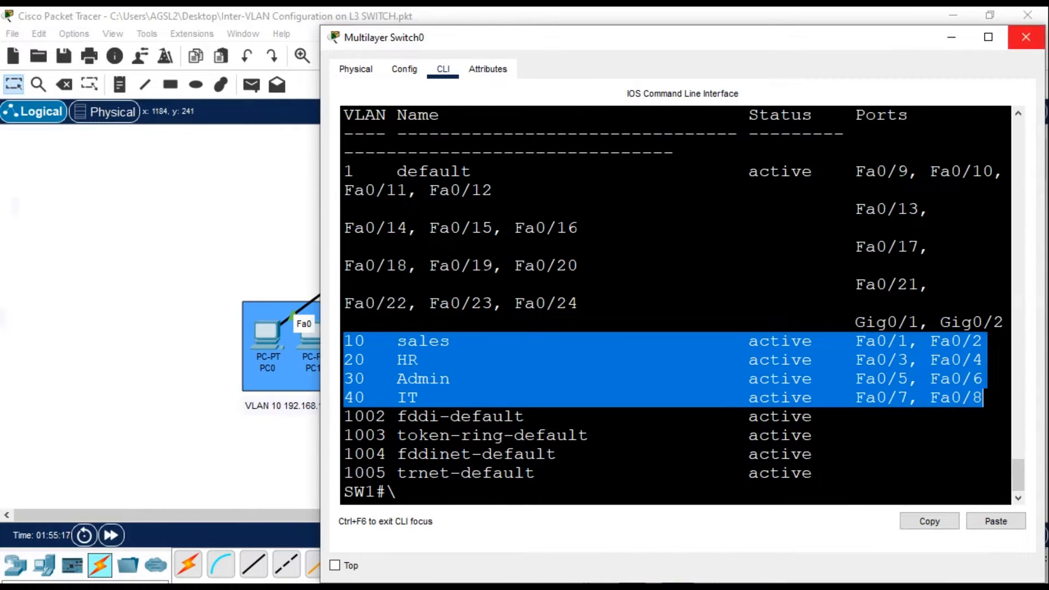
pyautogui.click(1027, 37)
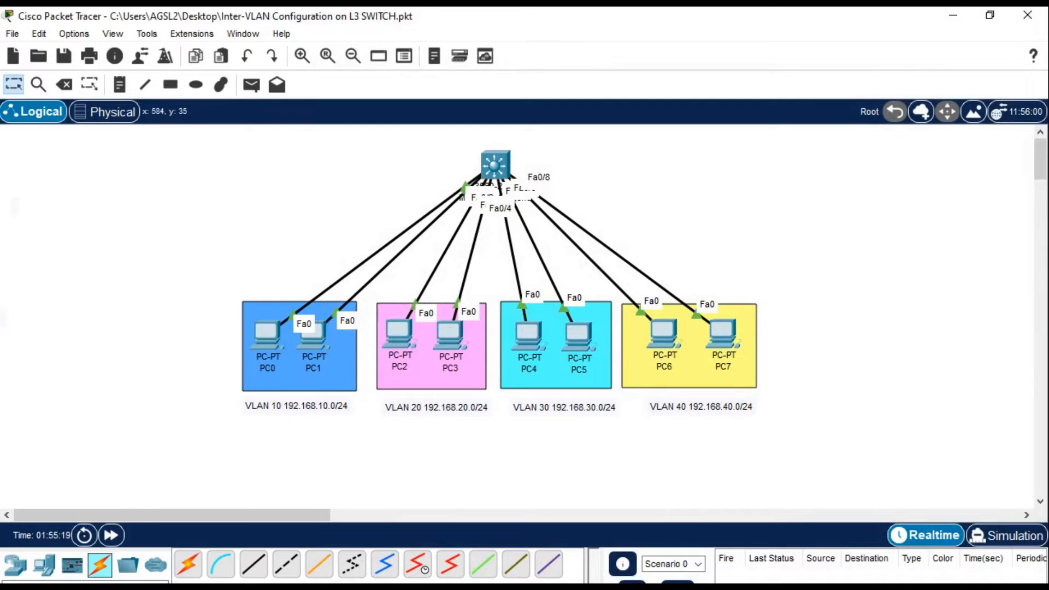
# - Reopen the multilayer switch's command line and enter global configuration mode with configure terminal
pyautogui.click(495, 164)
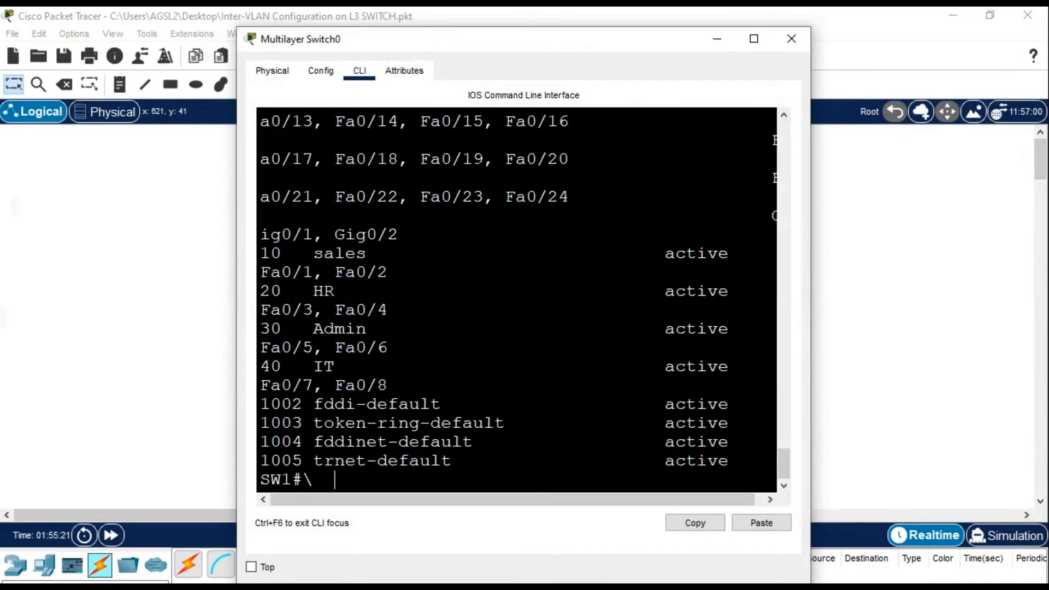
pyautogui.press('BackSpace')
pyautogui.write('conf')
pyautogui.press('Tab')
pyautogui.write('terminal')
pyautogui.press('Return')
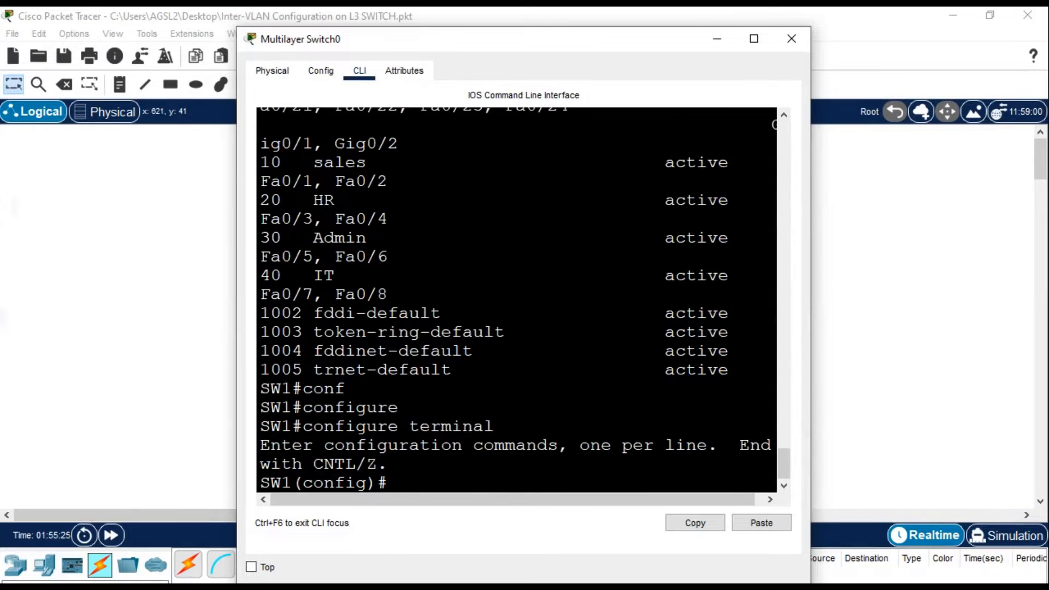
# - Create a DHCP pool named vlan10 on the switch
pyautogui.write('ip dhc')
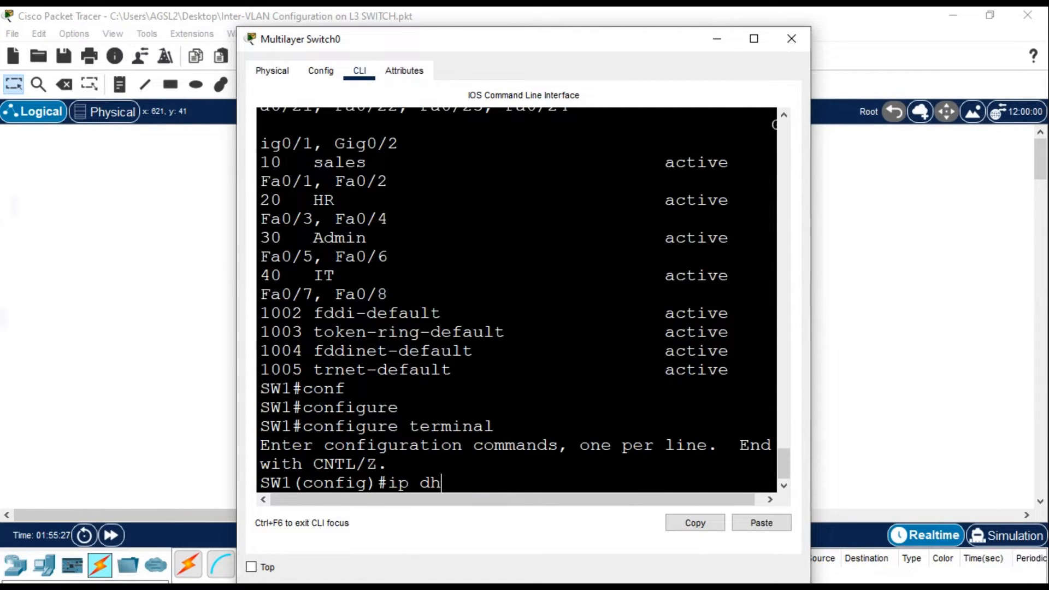
pyautogui.press('Tab')
pyautogui.write('p')
pyautogui.press('Tab')
pyautogui.write('vlna')
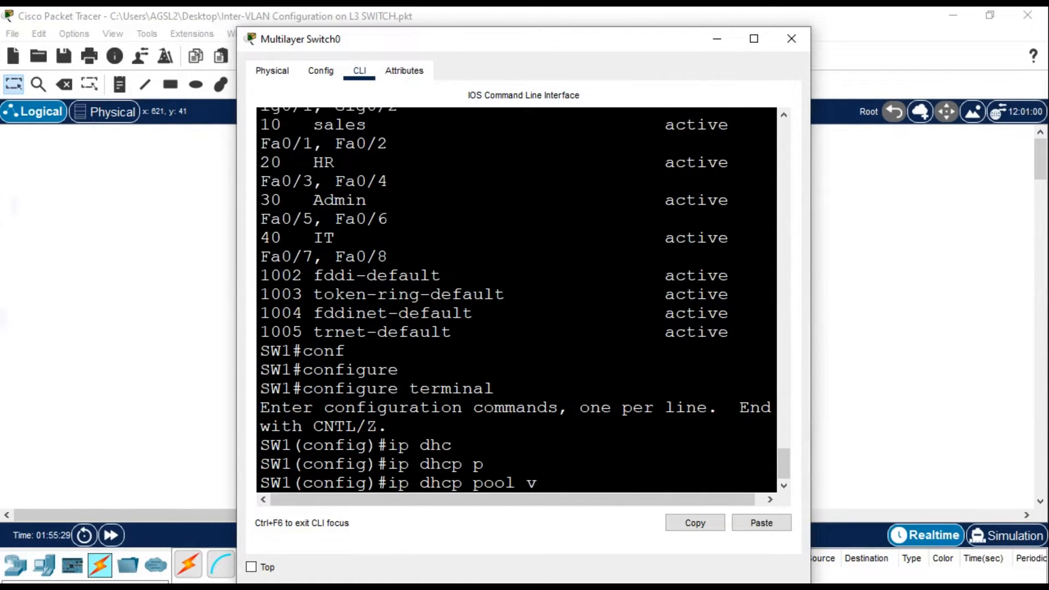
pyautogui.press('BackSpace')
pyautogui.press('BackSpace')
pyautogui.write('an10')
pyautogui.press('Return')
# - Set the default router of the vlan10 DHCP pool to 192.168.10.1
pyautogui.write('n')
pyautogui.press('BackSpace')
pyautogui.write('de')
pyautogui.press('Tab')
pyautogui.write('192')
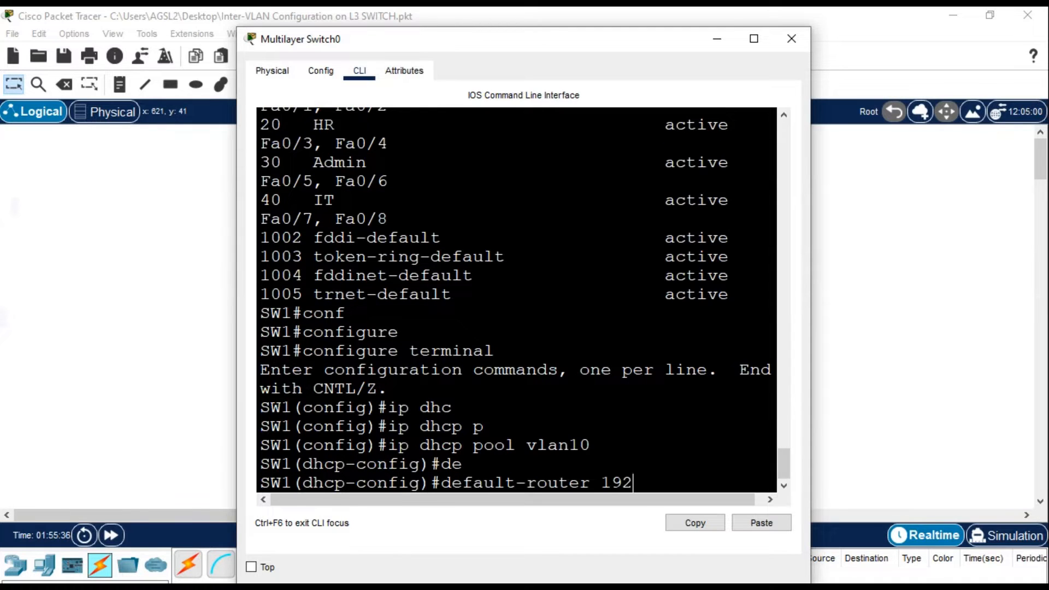
pyautogui.write('.168.10.1')
pyautogui.press('Return')
# - Set the vlan10 DHCP pool's network to 192.168.10.0 with mask 255.255.255.0
pyautogui.write('ne')
pyautogui.press('Tab')
pyautogui.write('192.168.10.1')
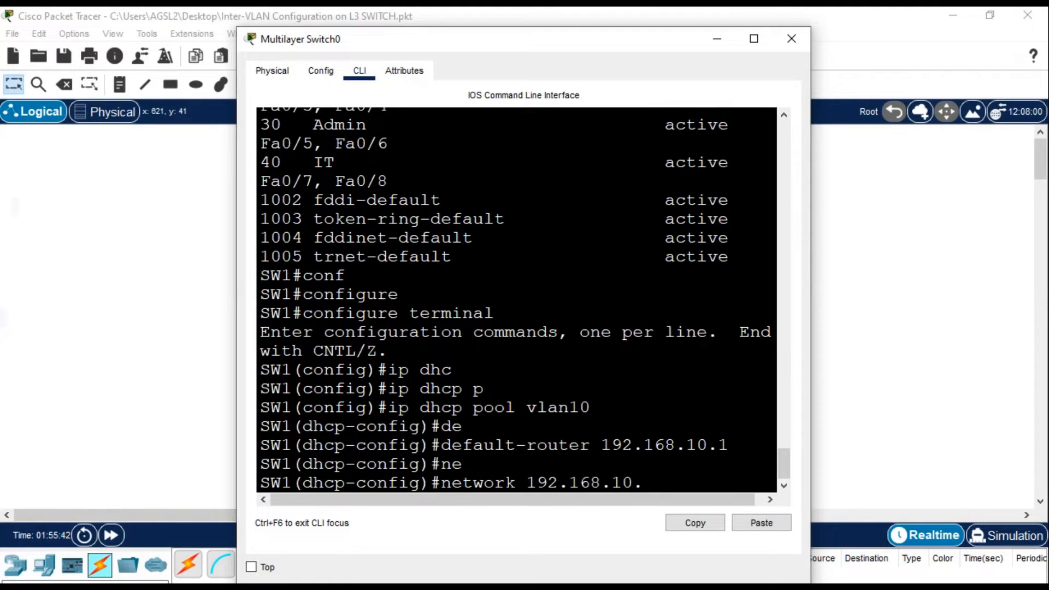
pyautogui.write('0 255.255.255.0')
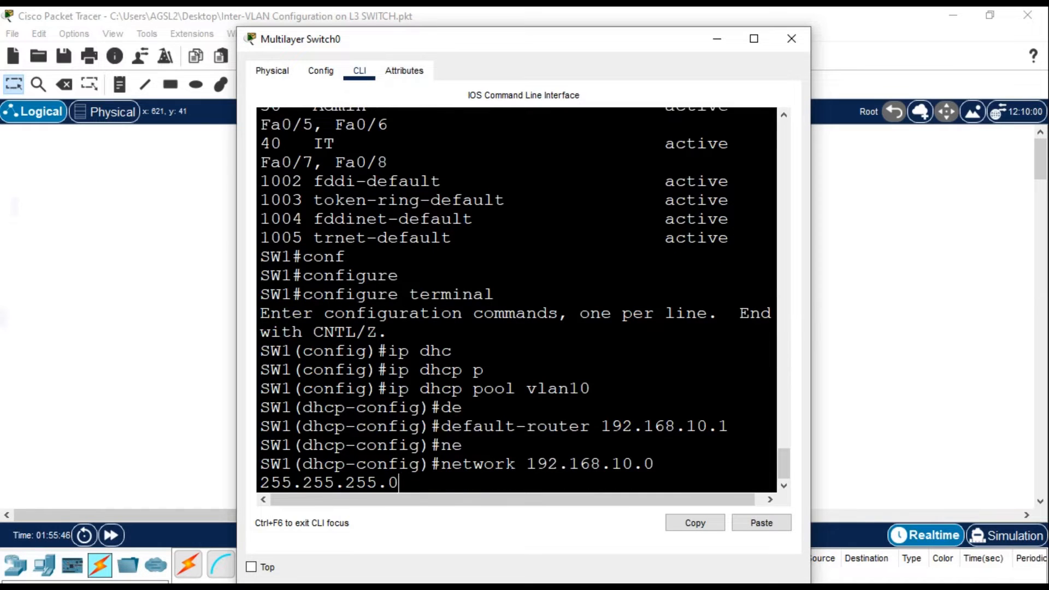
pyautogui.press('Return')
# - Set the vlan10 DHCP pool's DNS server to 8.8.8.8 and exit to global configuration mode
pyautogui.write('dn')
pyautogui.press('Tab')
pyautogui.write('8.8.8.8')
pyautogui.press('Return')
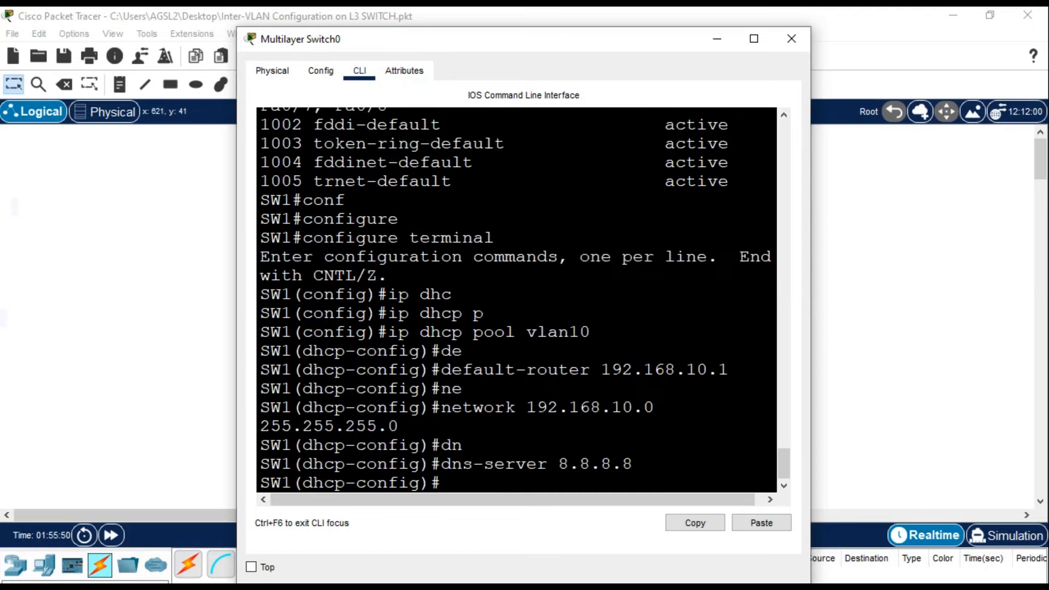
pyautogui.press('Return')
pyautogui.write('ex')
pyautogui.press('Tab')
pyautogui.press('Return')
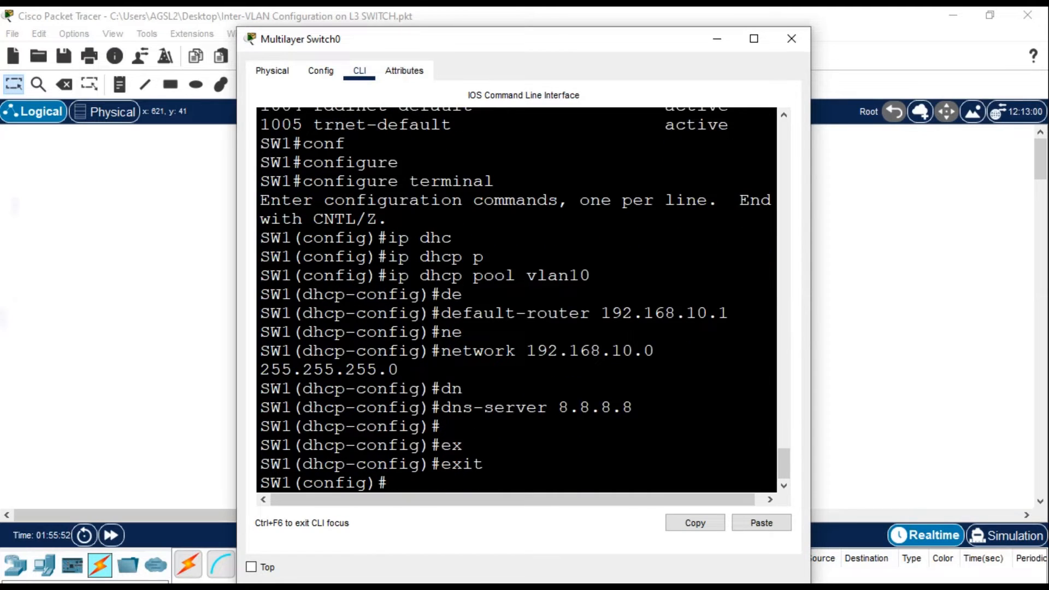
# - Create a DHCP pool named vlan20 by reusing the earlier pool command
pyautogui.press('Up')
pyautogui.press('Up')
pyautogui.press('Up')
pyautogui.press('Up')
pyautogui.press('Up')
pyautogui.press('BackSpace')
pyautogui.press('BackSpace')
pyautogui.write('20')
pyautogui.press('Return')
# - Set the default router of the vlan20 DHCP pool to 192.168.20.1 by reusing the earlier default-router command
pyautogui.press('Up')
pyautogui.press('Up')
pyautogui.press('Up')
pyautogui.press('Up')
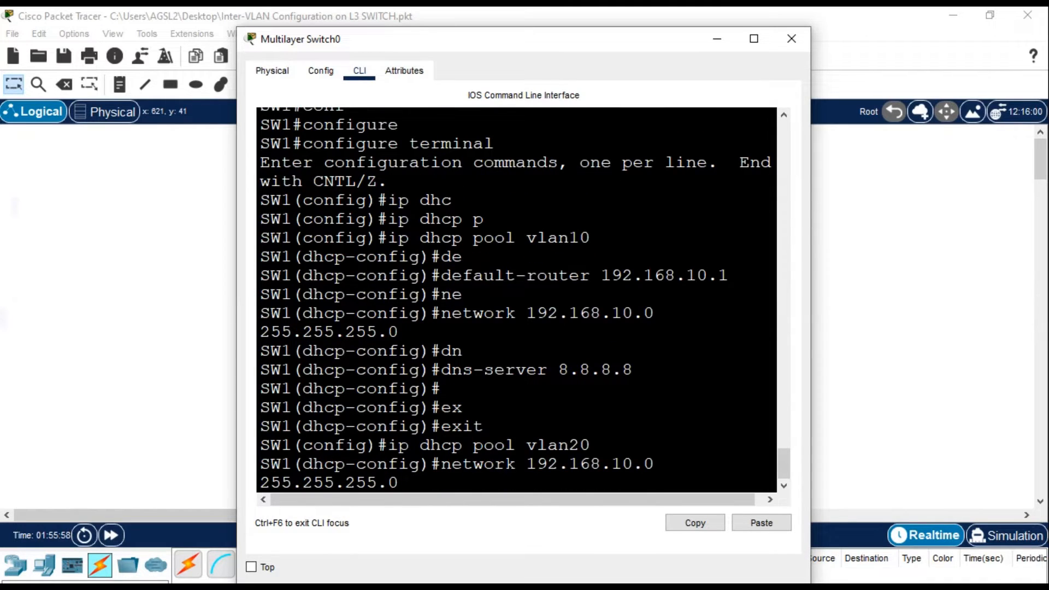
pyautogui.press('Up')
pyautogui.press('Left')
pyautogui.press('Left')
pyautogui.press('Left')
pyautogui.press('BackSpace')
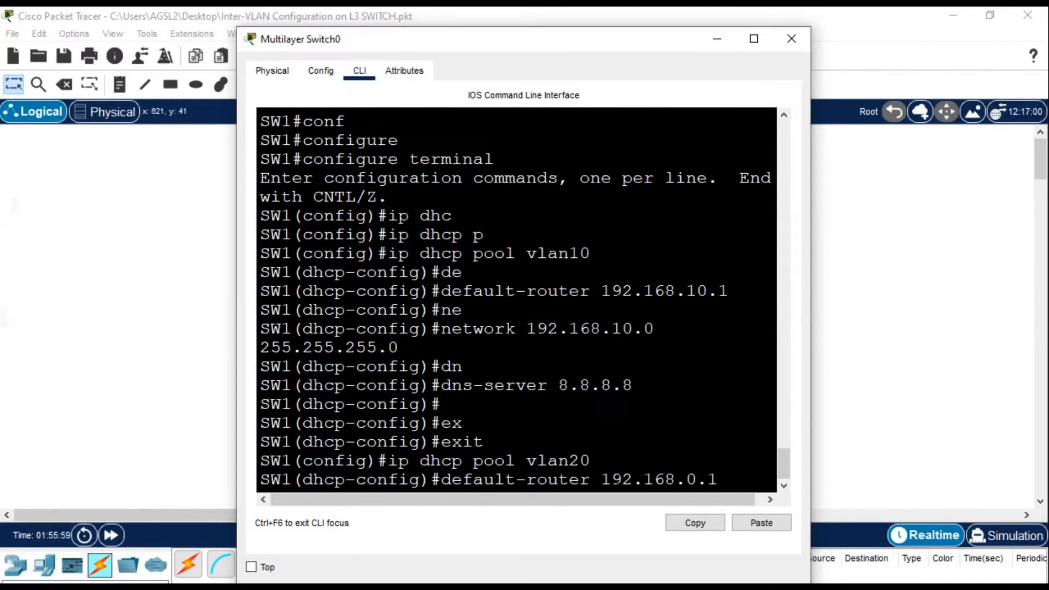
pyautogui.write('2')
pyautogui.press('Return')
# - Set the vlan20 DHCP pool's network to 192.168.20.0 with mask 255.255.255.0 by adapting the earlier network command
pyautogui.press('Up')
pyautogui.press('Up')
pyautogui.press('Up')
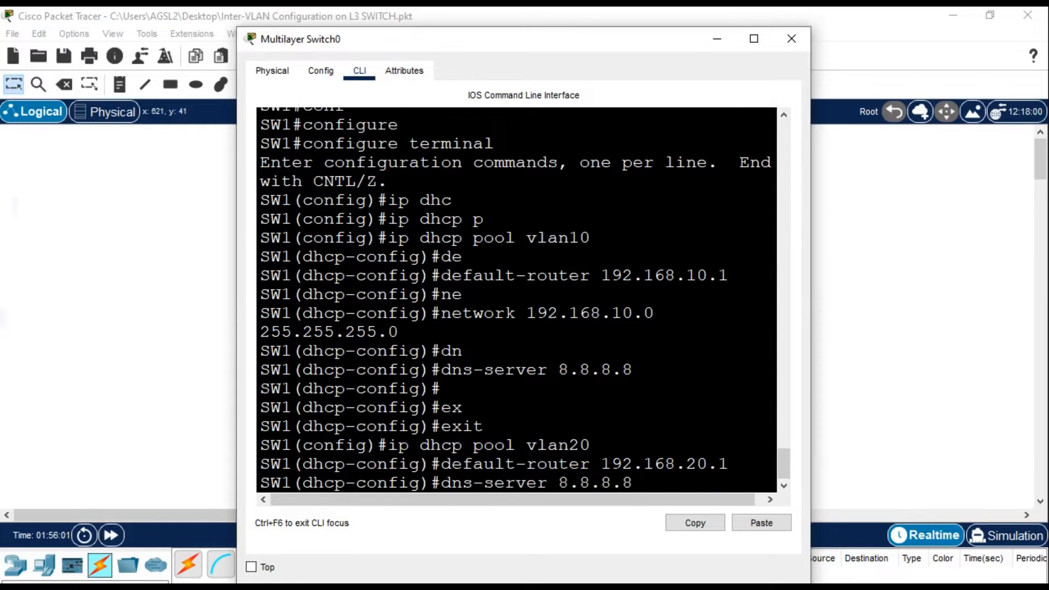
pyautogui.press('Left')
pyautogui.press('Left')
pyautogui.press('Left')
pyautogui.press('Left')
pyautogui.press('Left')
pyautogui.press('Left')
pyautogui.press('Left')
pyautogui.press('Left')
pyautogui.press('Left')
pyautogui.press('Left')
pyautogui.press('Left')
pyautogui.press('Left')
pyautogui.press('Left')
pyautogui.press('Left')
pyautogui.press('Left')
pyautogui.press('Left')
pyautogui.press('Left')
pyautogui.press('Left')
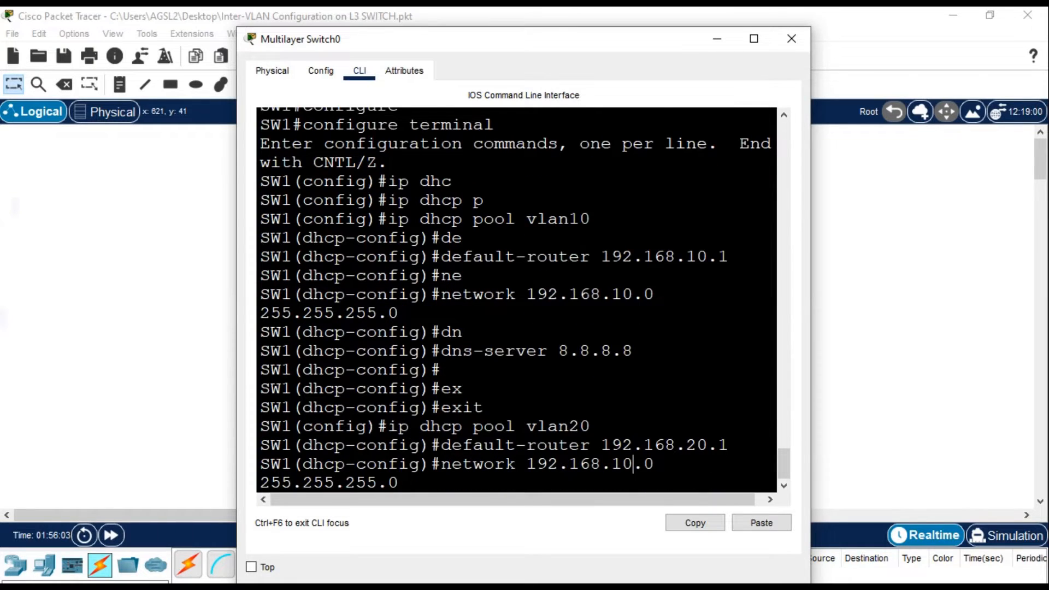
pyautogui.press('BackSpace')
pyautogui.write('2')
pyautogui.press('Return')
# - Set the vlan20 DHCP pool's DNS server to 8.8.8.8 by reusing the earlier dns-server command
pyautogui.press('Up')
pyautogui.press('Up')
pyautogui.press('Up')
pyautogui.press('Up')
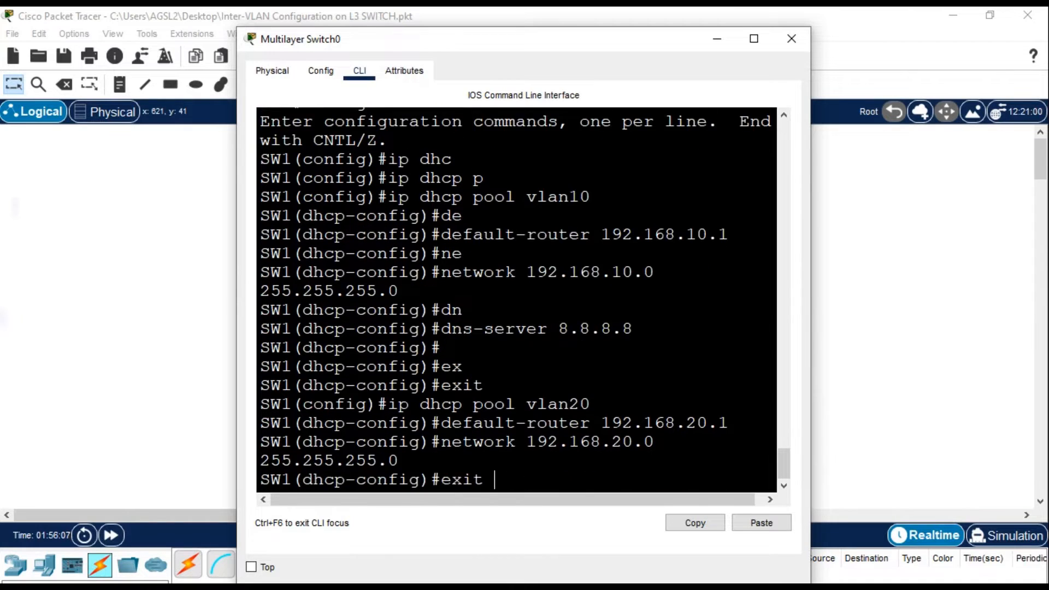
pyautogui.press('Return')
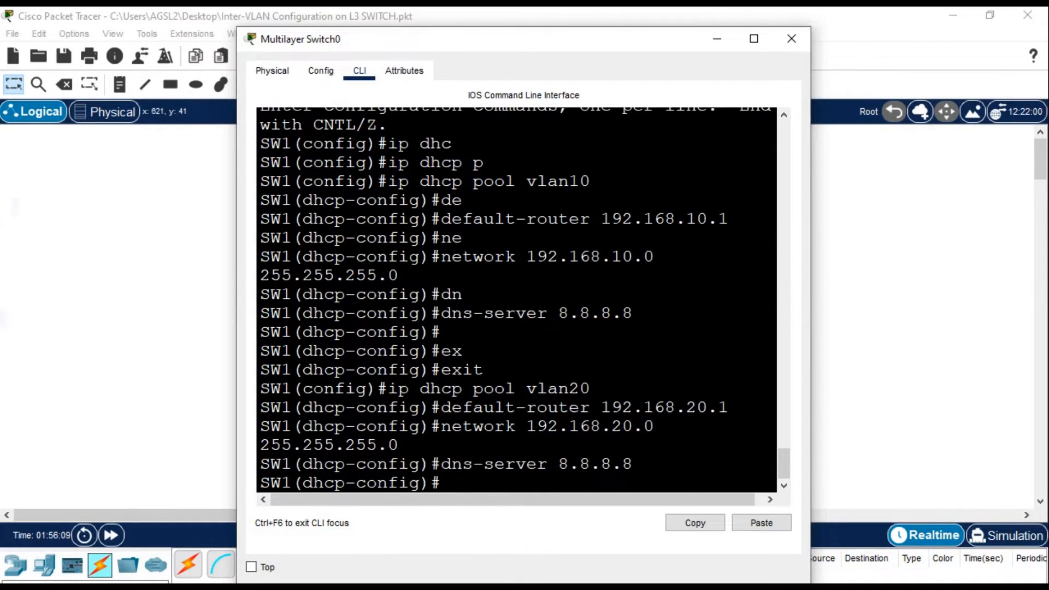
pyautogui.press('Up')
pyautogui.press('Up')
pyautogui.press('Up')
pyautogui.press('Up')
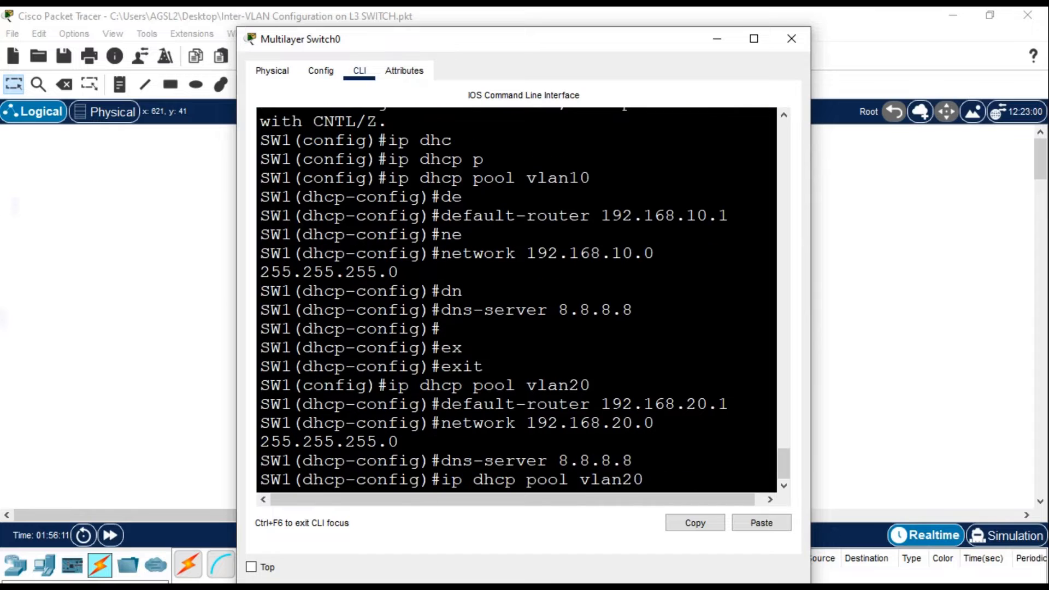
pyautogui.press('BackSpace')
pyautogui.press('BackSpace')
pyautogui.press('BackSpace')
pyautogui.press('BackSpace')
pyautogui.press('BackSpace')
pyautogui.press('BackSpace')
pyautogui.press('BackSpace')
pyautogui.press('BackSpace')
pyautogui.press('BackSpace')
pyautogui.press('BackSpace')
pyautogui.press('BackSpace')
pyautogui.press('BackSpace')
pyautogui.press('BackSpace')
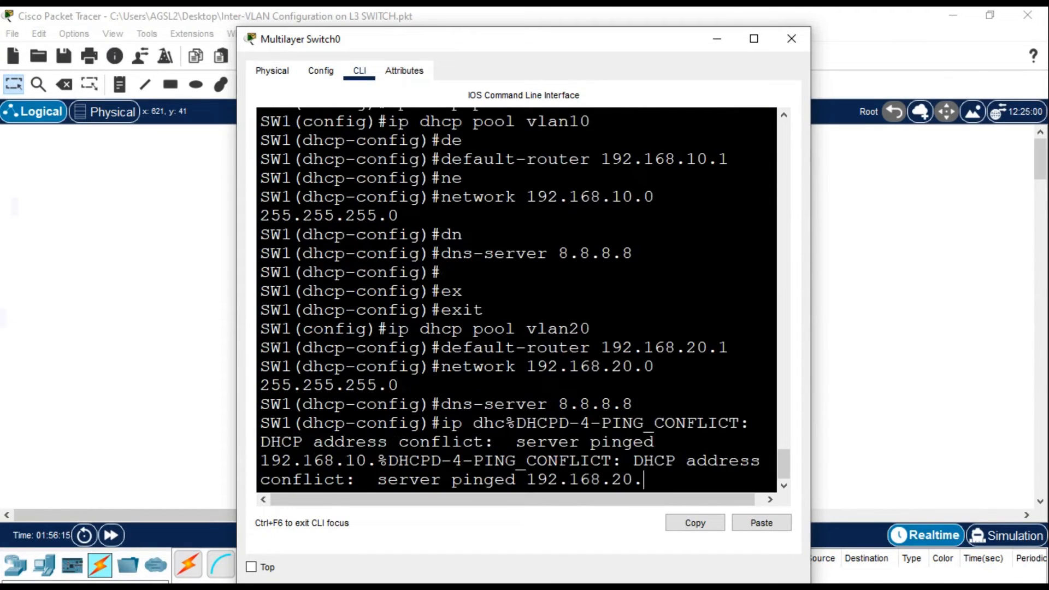
pyautogui.press('Return')
# - Exit to global configuration mode and create a DHCP pool named vlan30
pyautogui.write('ex')
pyautogui.press('Tab')
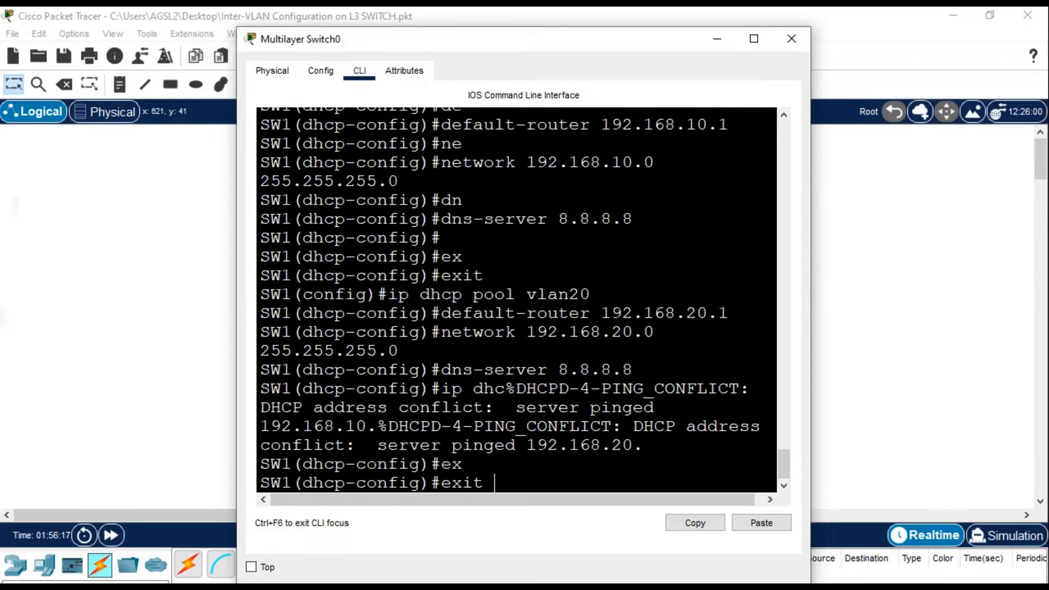
pyautogui.press('Return')
pyautogui.press('Up')
pyautogui.press('Up')
pyautogui.press('Up')
pyautogui.press('Up')
pyautogui.press('Up')
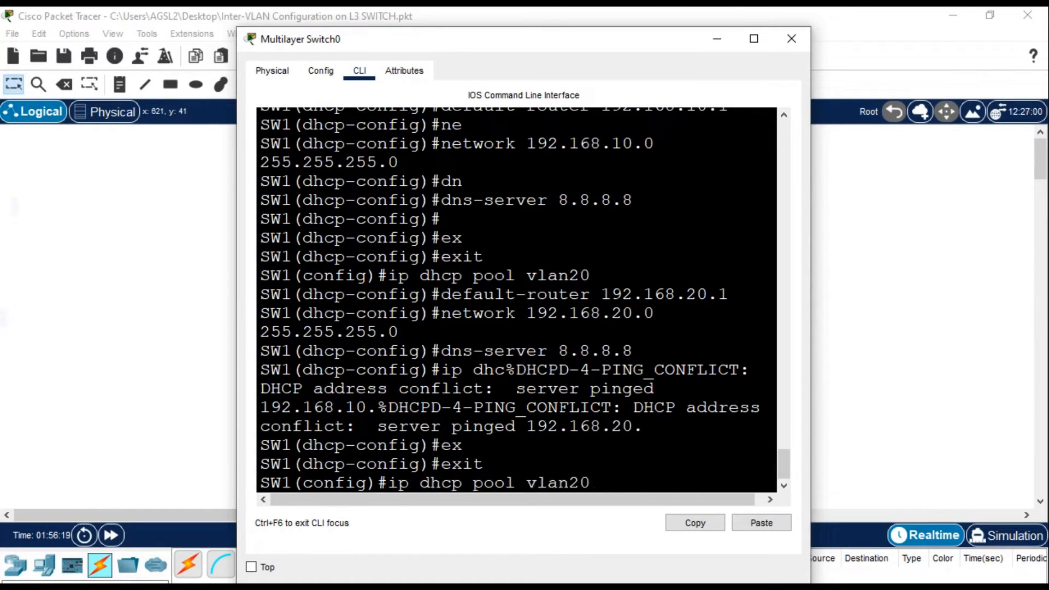
pyautogui.press('BackSpace')
pyautogui.press('BackSpace')
pyautogui.write('30')
pyautogui.press('Return')
# - Set the default router of the vlan30 DHCP pool to 192.168.30.1 by adapting the earlier default-router command
pyautogui.press('Up')
pyautogui.press('Up')
pyautogui.press('Up')
pyautogui.press('Up')
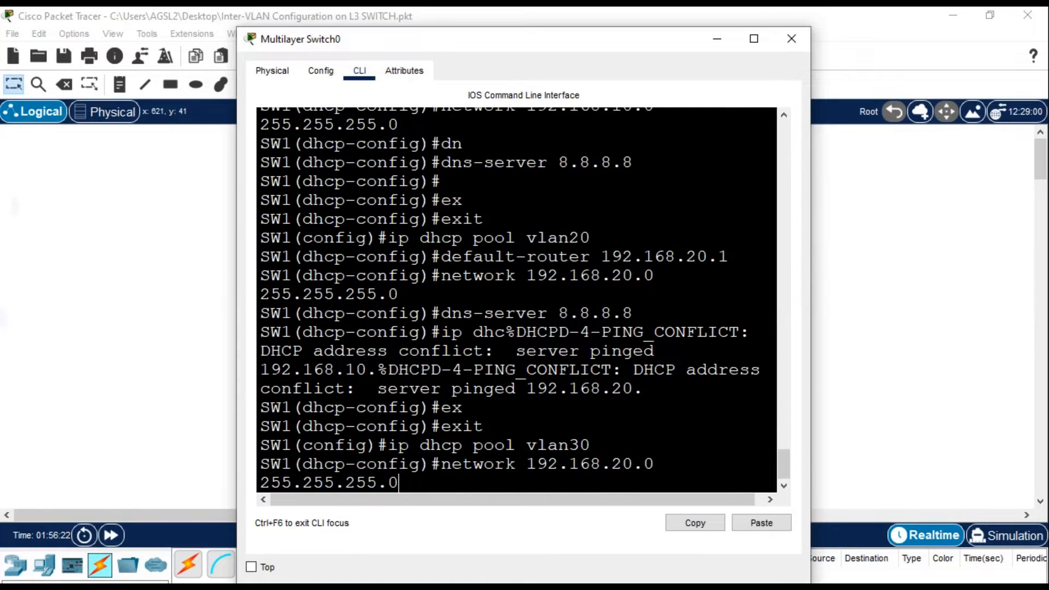
pyautogui.press('Left')
pyautogui.press('BackSpace')
pyautogui.write('3')
pyautogui.press('Return')
# - Set the vlan30 DHCP pool's network to 192.168.30.0 with mask 255.255.255.0 by adapting the earlier network command
pyautogui.press('Up')
pyautogui.press('Up')
pyautogui.press('Up')
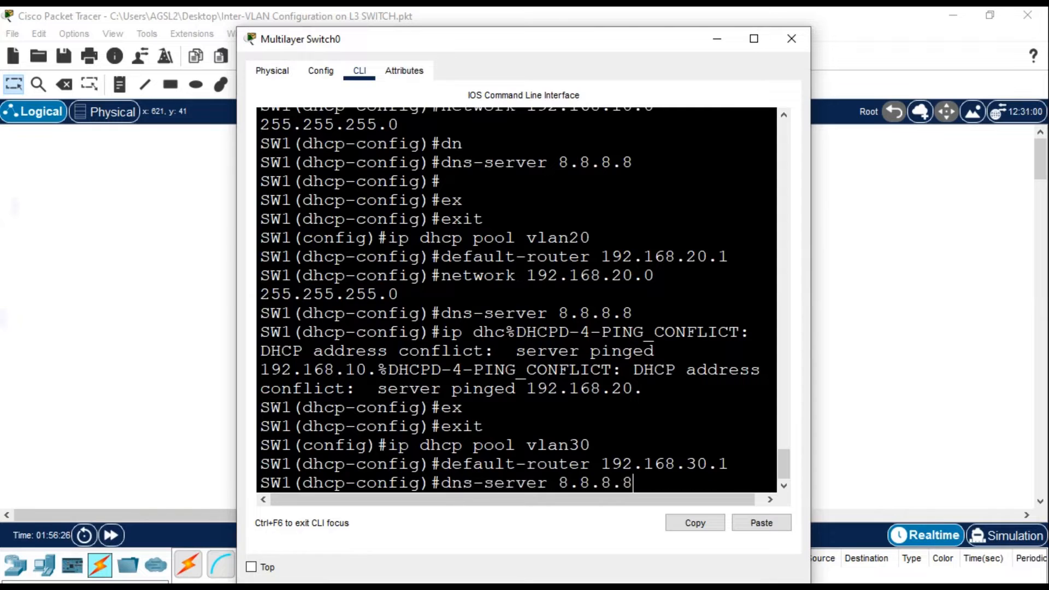
pyautogui.press('Up')
pyautogui.press('Left')
pyautogui.press('Left')
pyautogui.press('Left')
pyautogui.press('Left')
pyautogui.press('Left')
pyautogui.press('Left')
pyautogui.press('Left')
pyautogui.press('Left')
pyautogui.press('Left')
pyautogui.press('Left')
pyautogui.press('Left')
pyautogui.press('Left')
pyautogui.press('Left')
pyautogui.press('Left')
pyautogui.press('Left')
pyautogui.press('Left')
pyautogui.press('Left')
pyautogui.press('BackSpace')
pyautogui.write('3')
pyautogui.press('Return')
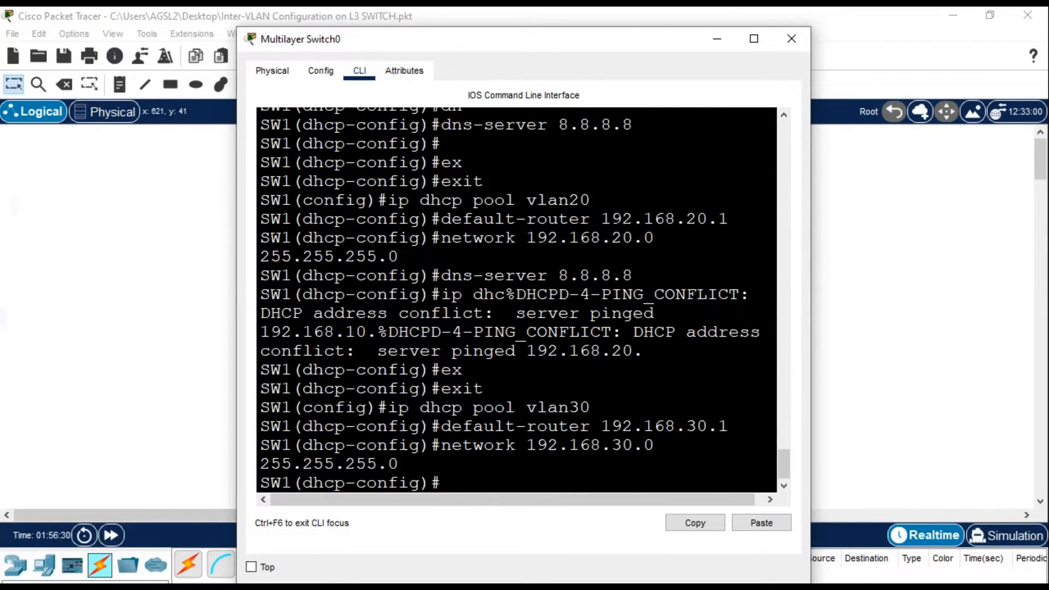
# - Set the vlan30 DHCP pool's DNS server to 8.8.8.8 and exit to global configuration mode
pyautogui.write('exit')
pyautogui.press('Down')
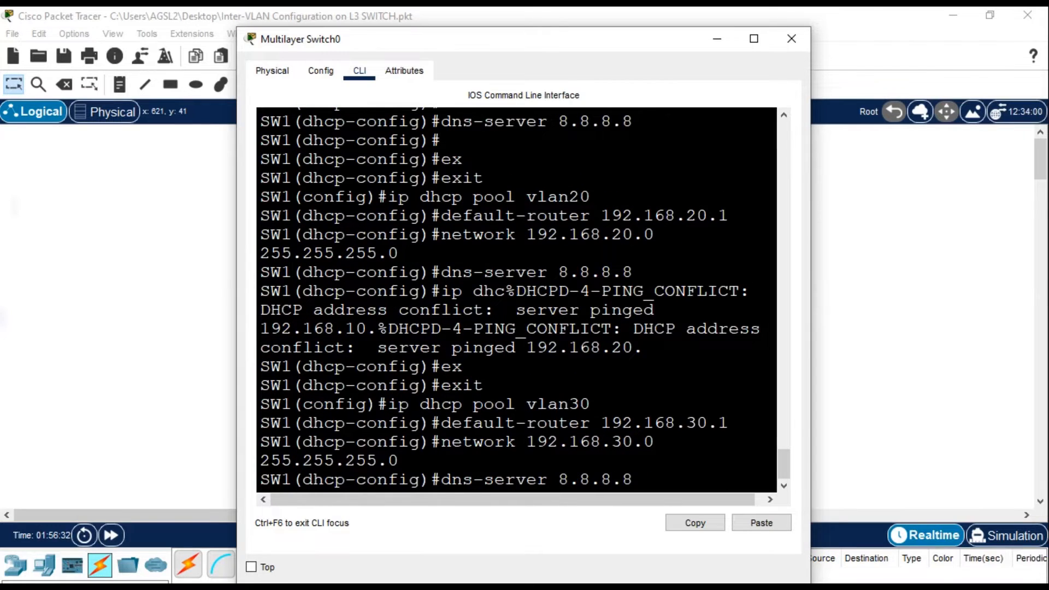
pyautogui.press('Return')
pyautogui.write('ex')
pyautogui.press('Tab')
pyautogui.press('Return')
# - Create a DHCP pool named vlan40 by adapting the earlier pool command
pyautogui.press('Up')
pyautogui.press('Up')
pyautogui.press('Up')
pyautogui.press('Up')
pyautogui.press('Up')
pyautogui.press('BackSpace')
pyautogui.press('BackSpace')
pyautogui.write('40')
pyautogui.press('Return')
pyautogui.press('Return')
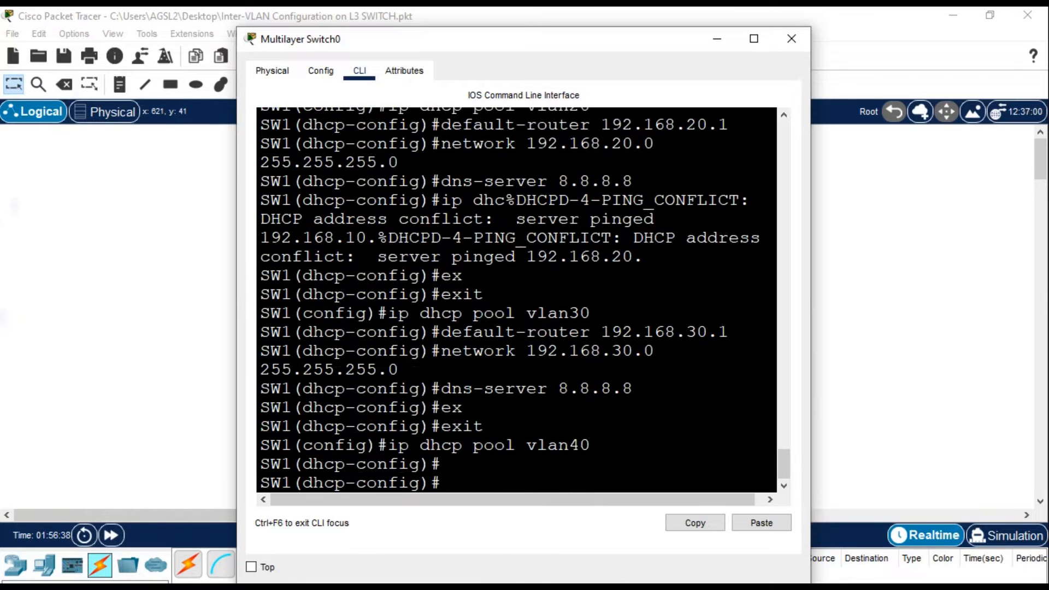
# - Set the default router of the vlan40 DHCP pool to 192.168.40.1 by adapting the earlier default-router command
pyautogui.press('Up')
pyautogui.press('Up')
pyautogui.press('Up')
pyautogui.press('Up')
pyautogui.press('Up')
pyautogui.press('Left')
pyautogui.press('Left')
pyautogui.press('Left')
pyautogui.press('BackSpace')
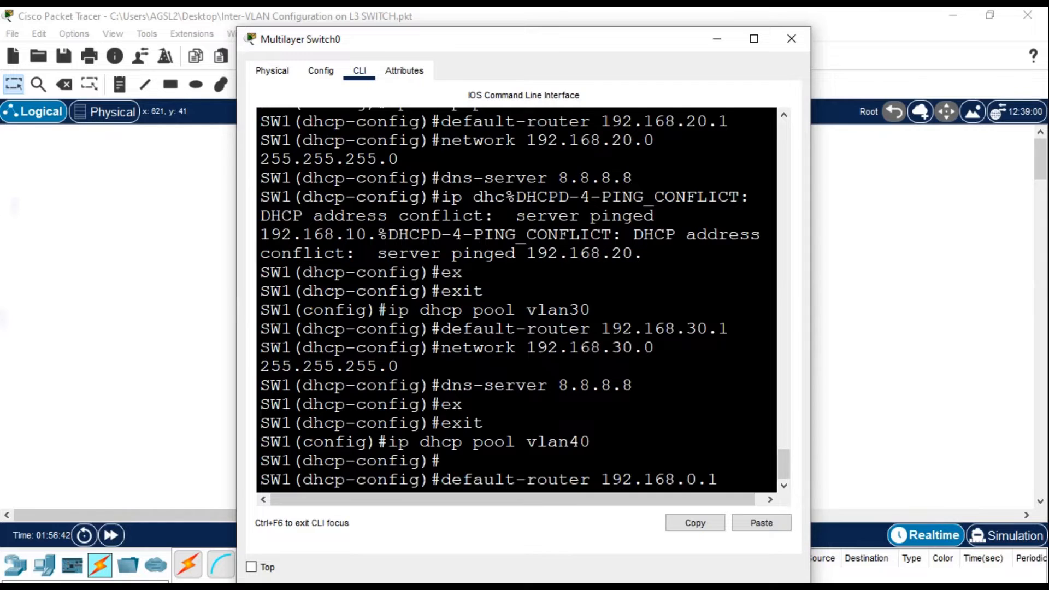
pyautogui.write('4')
pyautogui.press('Return')
# - Set the vlan40 DHCP pool's network to 192.168.40.0 with mask 255.255.255.0 by adapting the earlier network command
pyautogui.press('Up')
pyautogui.press('Up')
pyautogui.press('Up')
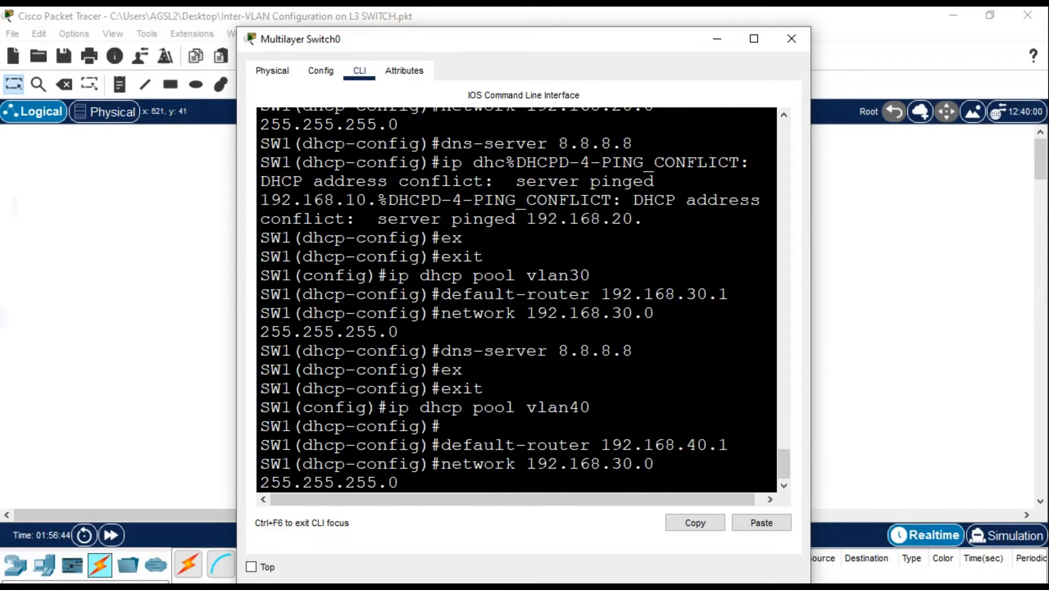
pyautogui.press('Left')
pyautogui.press('Left')
pyautogui.press('Left')
pyautogui.press('Left')
pyautogui.press('Left')
pyautogui.press('Left')
pyautogui.press('Left')
pyautogui.press('Left')
pyautogui.press('Left')
pyautogui.press('Left')
pyautogui.press('Left')
pyautogui.press('Left')
pyautogui.press('Left')
pyautogui.press('Left')
pyautogui.press('Left')
pyautogui.press('Left')
pyautogui.press('Left')
pyautogui.press('Left')
pyautogui.press('Right')
pyautogui.press('BackSpace')
pyautogui.write('4')
pyautogui.press('Return')
# - Set the vlan40 DHCP pool's DNS server to 8.8.8.8 and exit to privileged EXEC mode
pyautogui.press('Up')
pyautogui.press('Up')
pyautogui.press('Up')
pyautogui.press('Up')
pyautogui.press('Up')
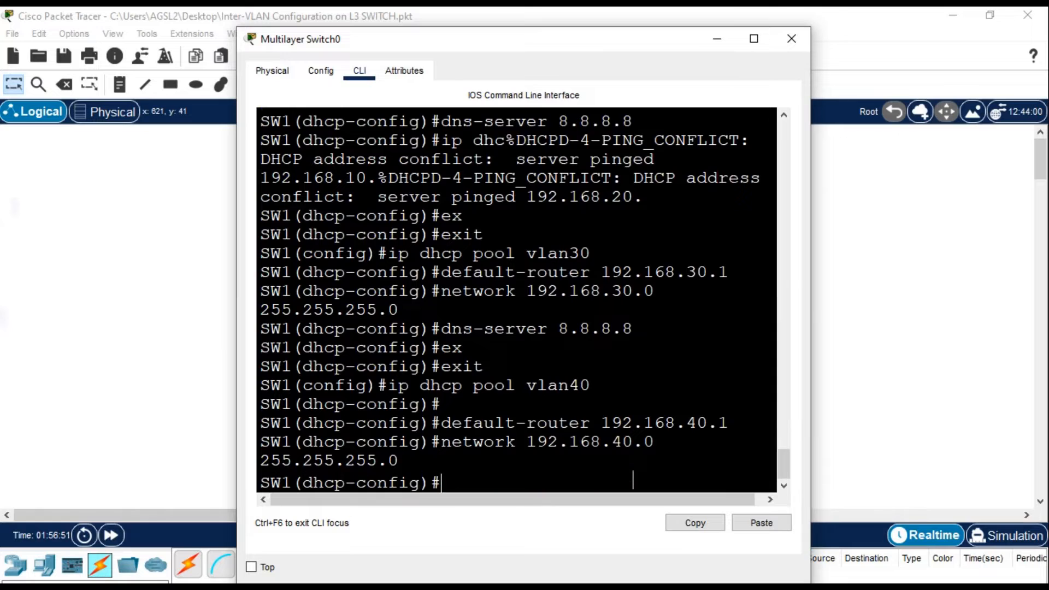
pyautogui.press('Return')
pyautogui.press('Return')
pyautogui.write('ex')
pyautogui.press('Tab')
pyautogui.press('Return')
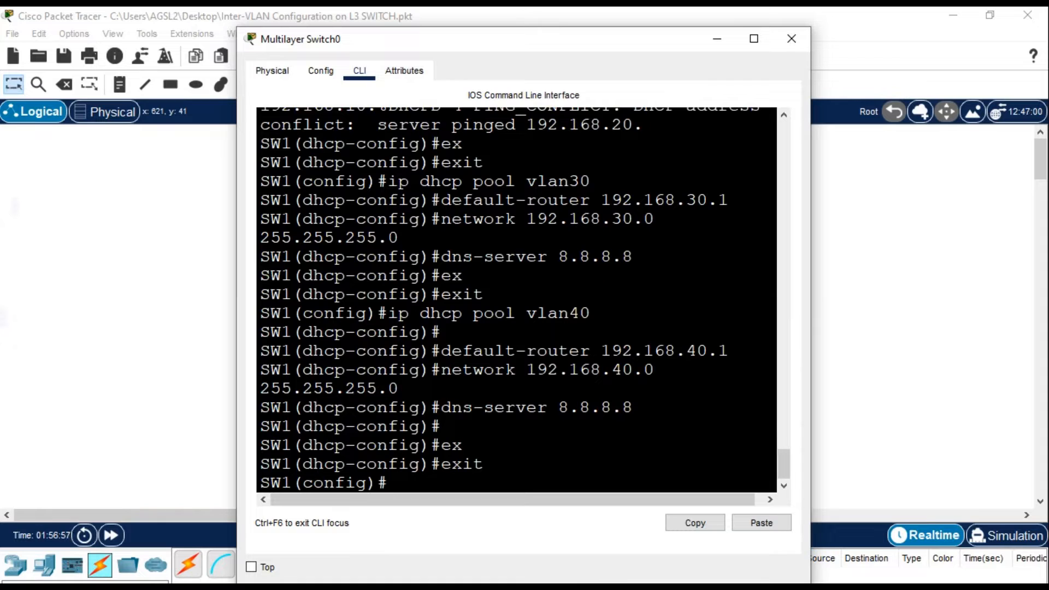
pyautogui.write('ex')
pyautogui.press('Tab')
pyautogui.press('Return')
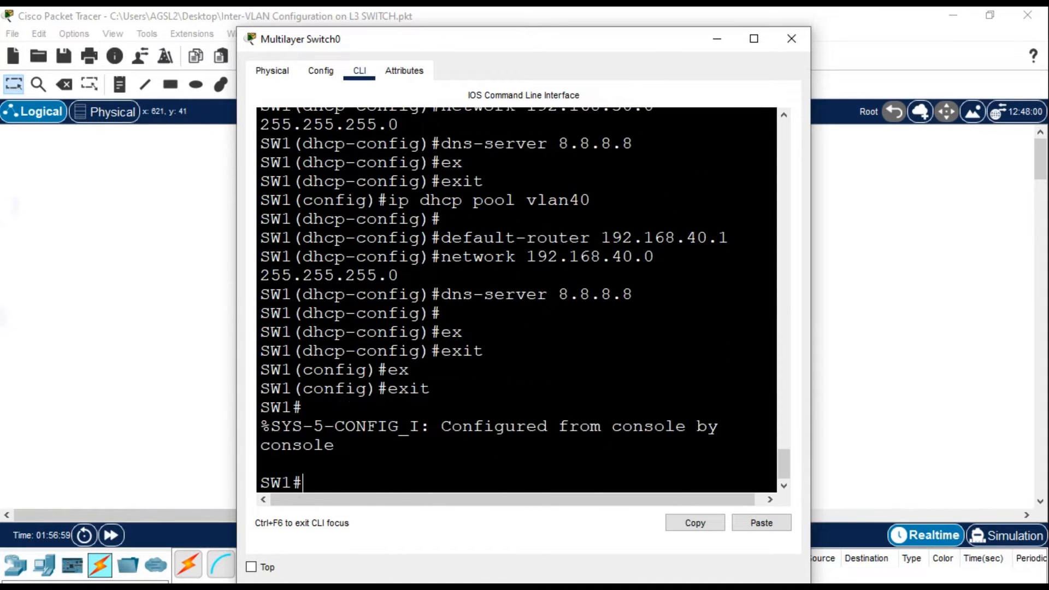
# - Show the brief IP interface summary and examine the addresses and status of the VLAN 10 to 40 interfaces
pyautogui.write('sh')
pyautogui.press('Tab')
pyautogui.write('i')
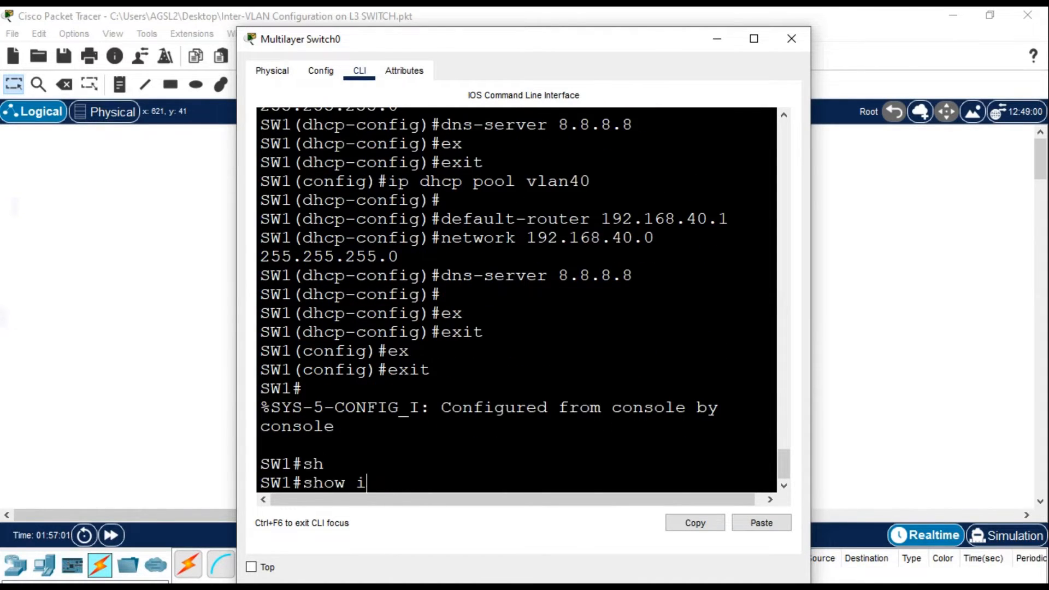
pyautogui.write('p int bre')
pyautogui.press('BackSpace')
pyautogui.press('Return')
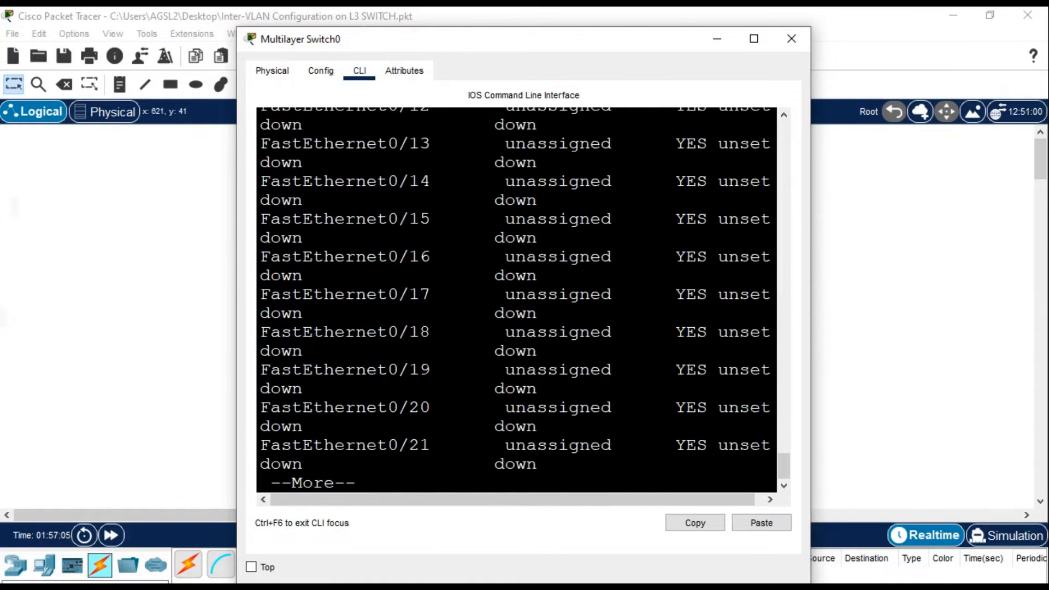
pyautogui.press('space')
pyautogui.moveTo(811, 305); pyautogui.dragTo(1043, 305)
pyautogui.moveTo(260, 342); pyautogui.dragTo(814, 456)
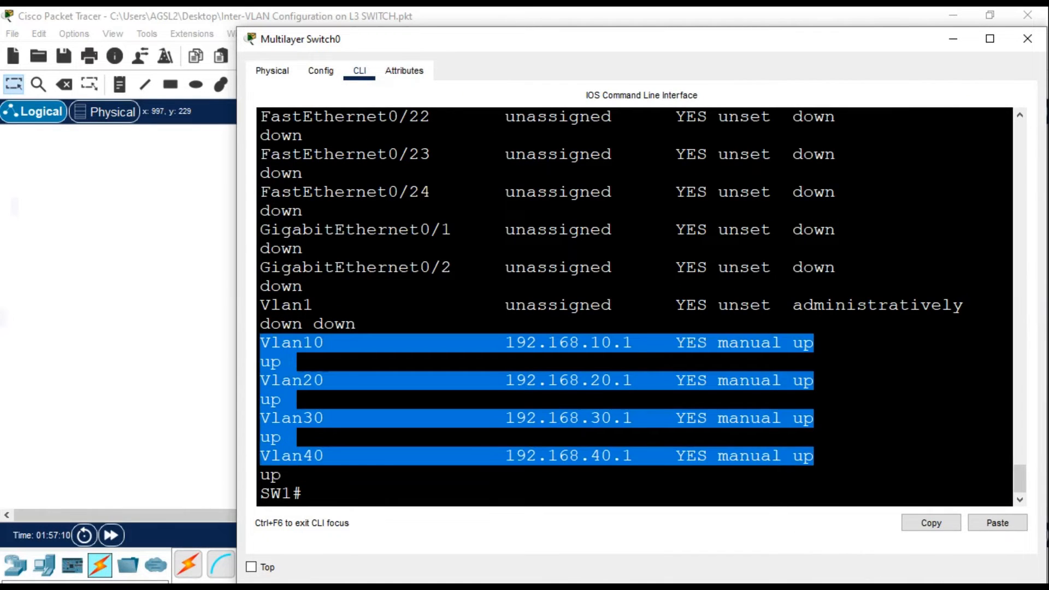
pyautogui.click(1011, 455)
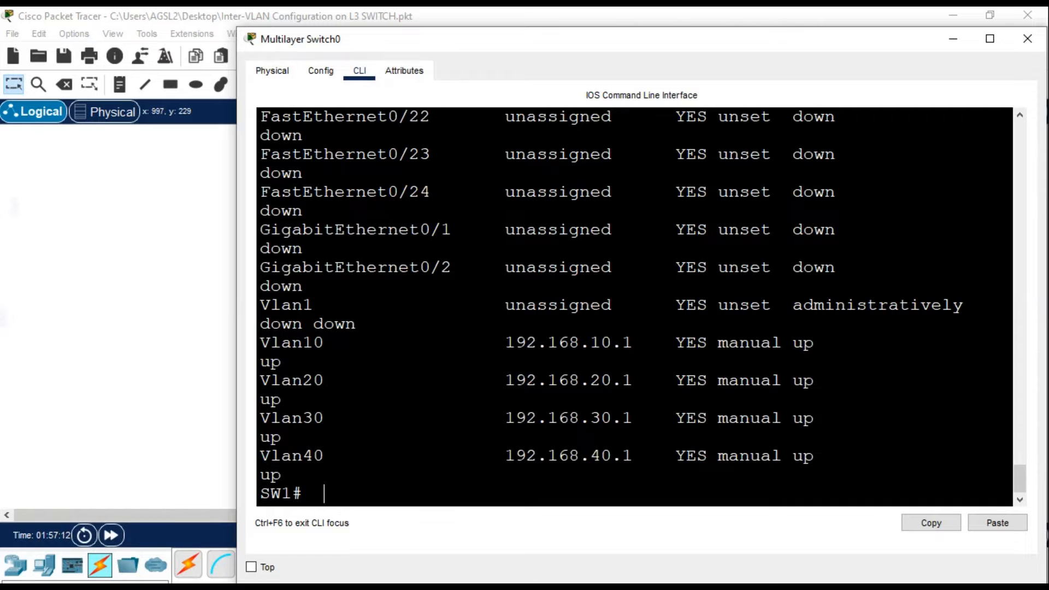
pyautogui.click(1028, 39)
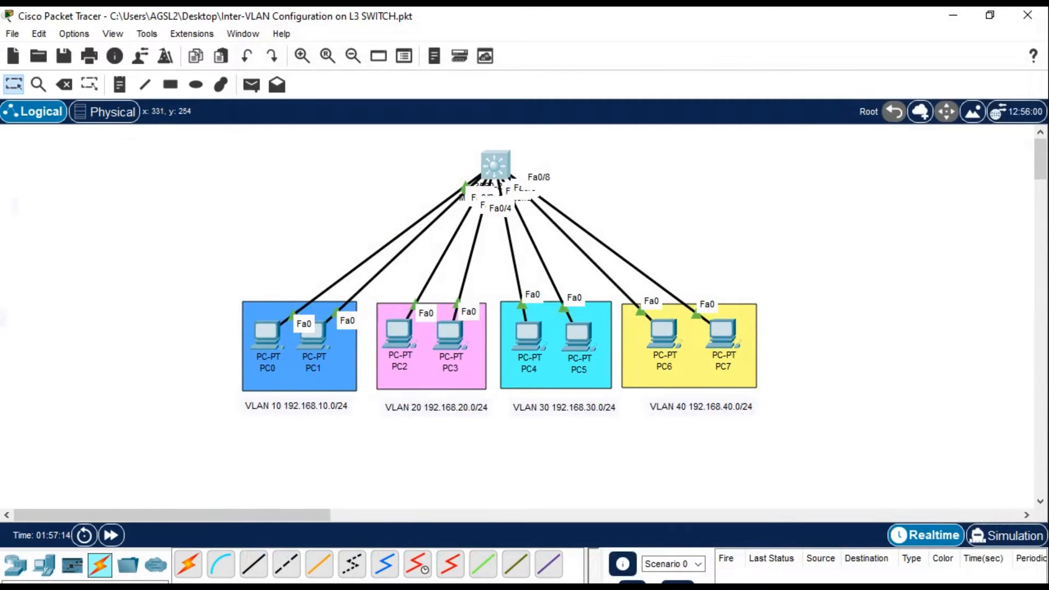
pyautogui.click(267, 335)
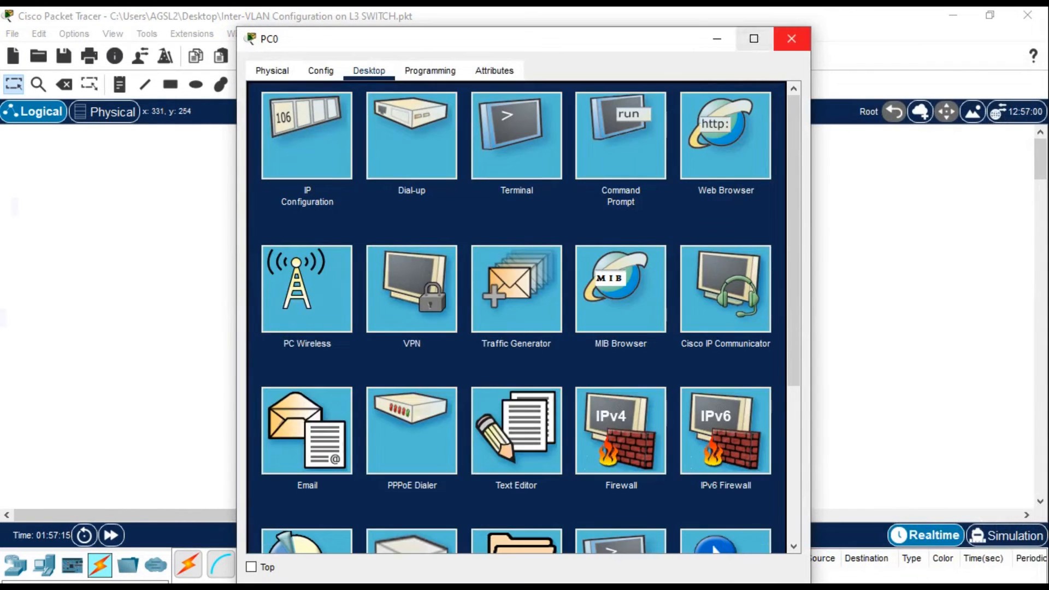
pyautogui.click(791, 39)
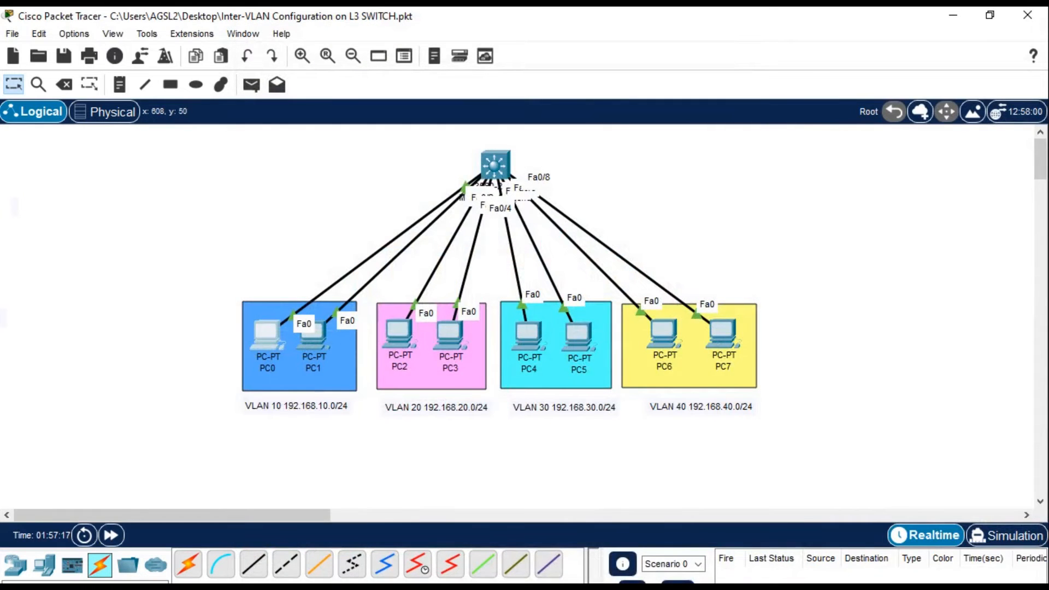
# - Reopen the multilayer switch's command line and enter global configuration mode
pyautogui.click(494, 166)
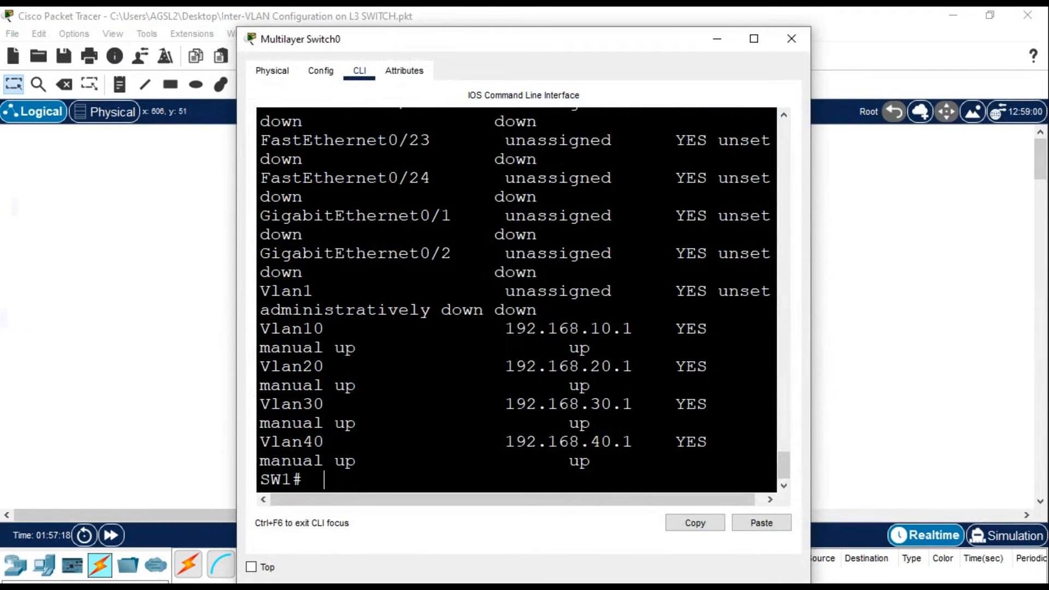
pyautogui.write('en')
pyautogui.press('Tab')
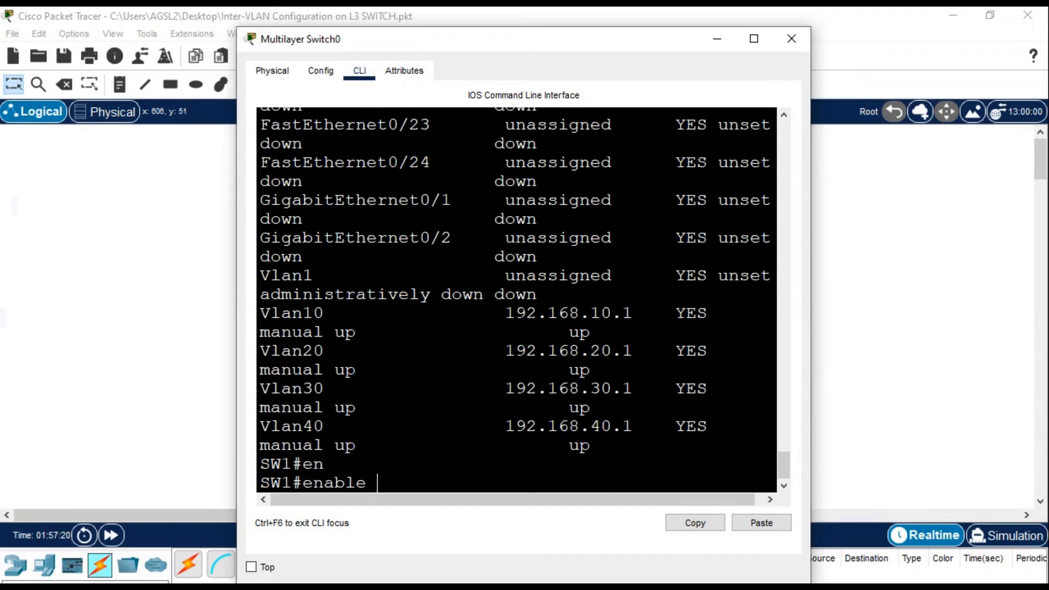
pyautogui.press('Return')
pyautogui.write('conf')
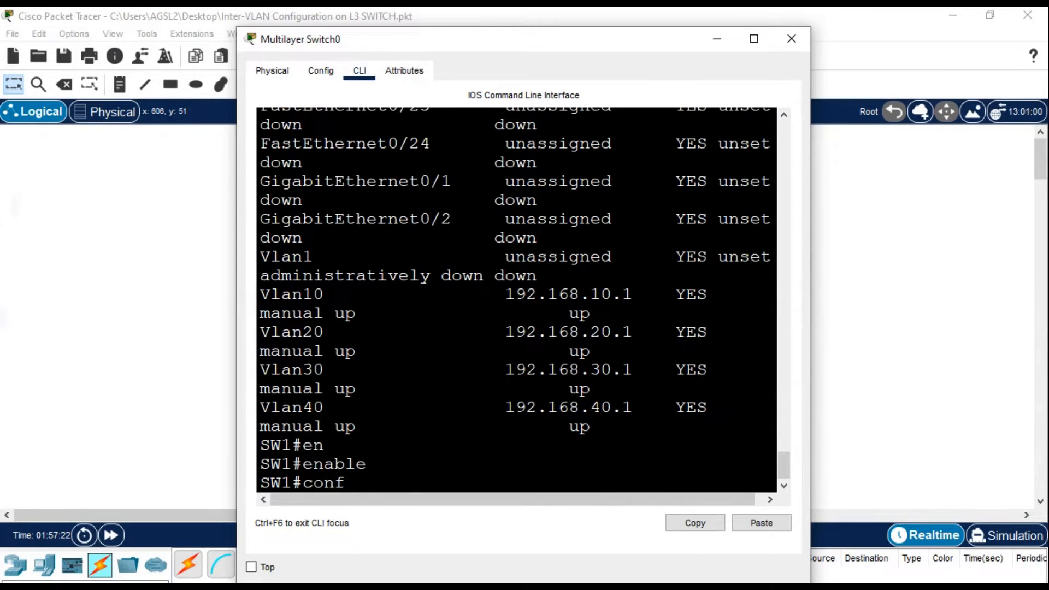
pyautogui.press('Tab')
pyautogui.press('Tab')
pyautogui.press('Return')
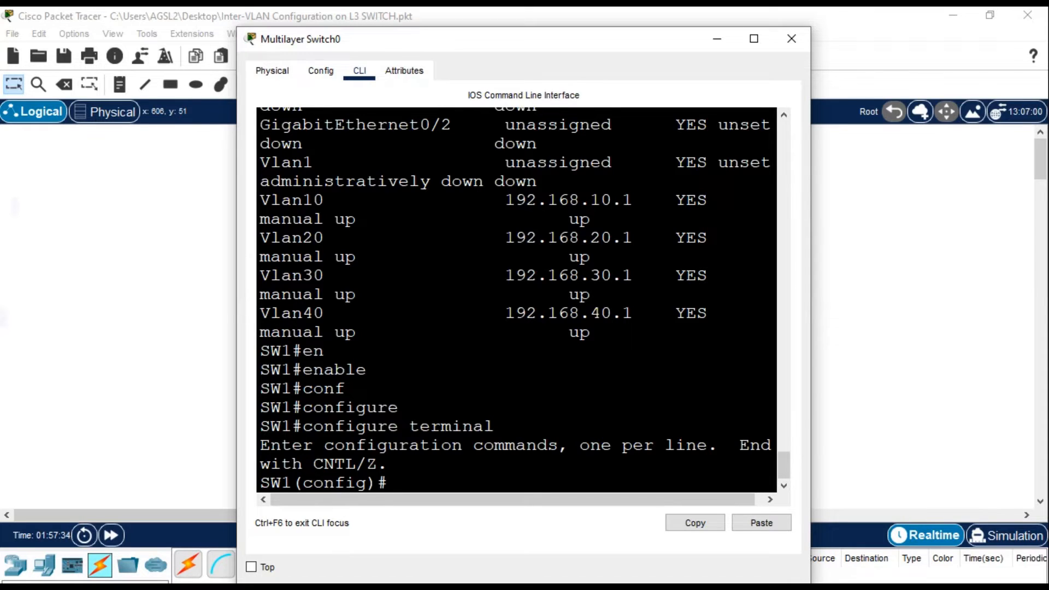
# - Exclude the addresses 192.168.10.1 to 192.168.10.9 from DHCP assignment
pyautogui.write('dh')
pyautogui.press('Tab')
pyautogui.write('ex')
pyautogui.press('Tab')
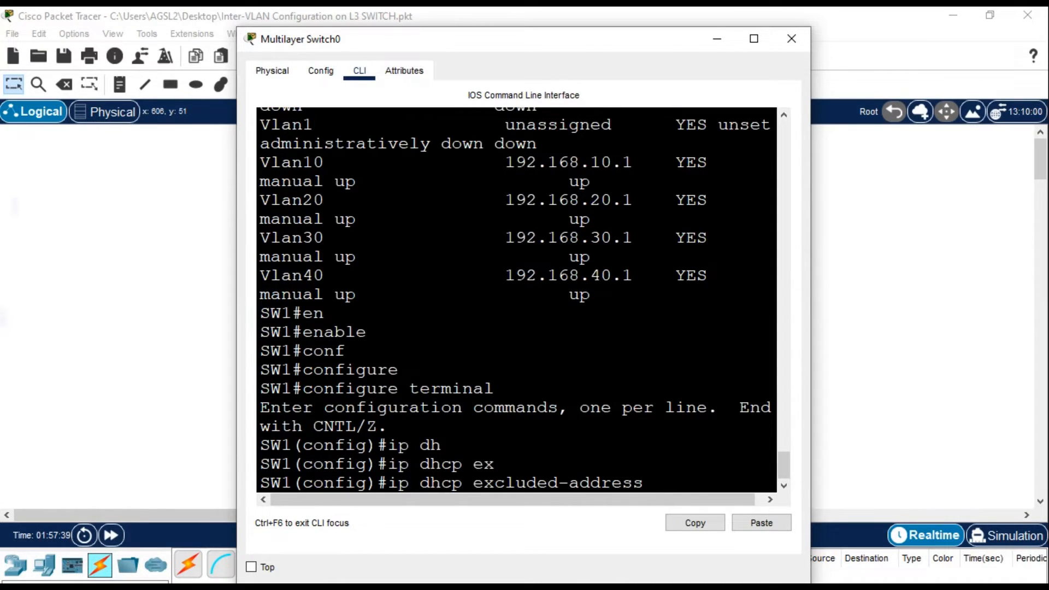
pyautogui.moveTo(814, 258); pyautogui.dragTo(918, 258)
pyautogui.write('192.168.10.1 192.168.10.9')
pyautogui.press('Return')
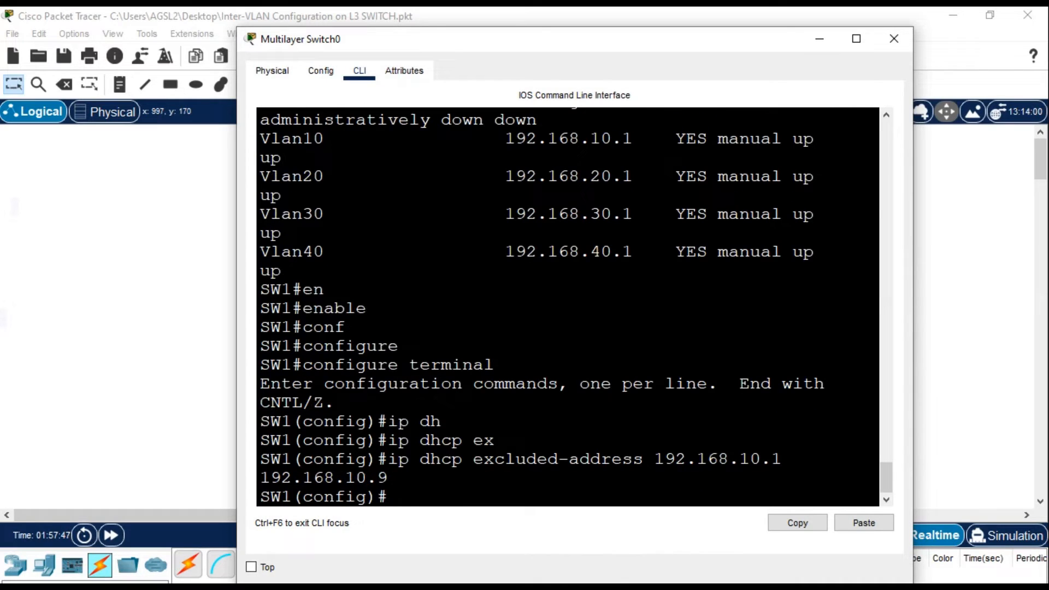
# - Exclude 192.168.20.1 to 192.168.20.9 from DHCP assignment by adapting the previous exclusion command
pyautogui.press('Up')
pyautogui.press('Left')
pyautogui.press('Left')
pyautogui.press('Left')
pyautogui.press('BackSpace')
pyautogui.write('2')
pyautogui.press('Left')
pyautogui.press('Left')
pyautogui.press('Left')
pyautogui.press('Left')
pyautogui.press('Left')
pyautogui.press('Left')
pyautogui.press('Left')
pyautogui.press('Left')
pyautogui.press('Left')
pyautogui.press('Left')
pyautogui.press('Left')
pyautogui.press('Left')
pyautogui.press('Left')
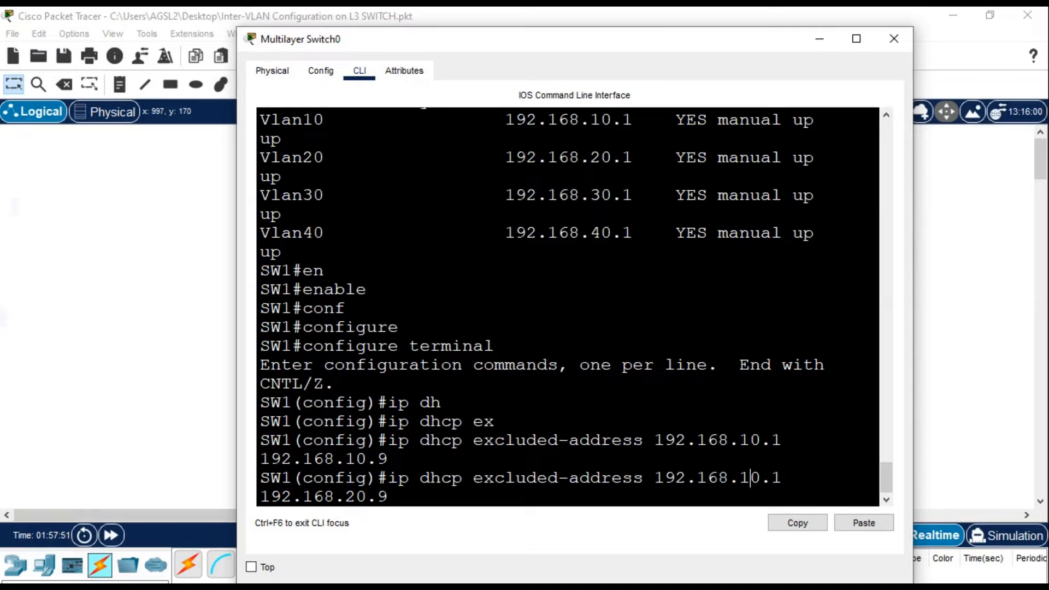
pyautogui.press('BackSpace')
pyautogui.write('2')
pyautogui.press('Return')
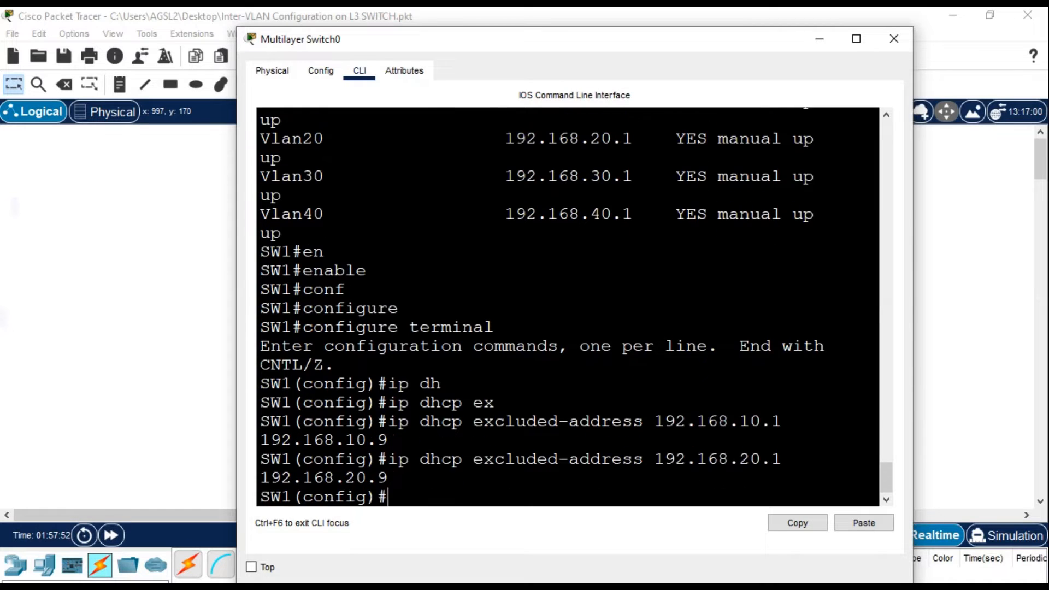
# - Exclude 192.168.30.1 to 192.168.30.9 from DHCP assignment by adapting the previous exclusion command
pyautogui.press('Up')
pyautogui.press('Left')
pyautogui.press('Left')
pyautogui.press('Left')
pyautogui.press('BackSpace')
pyautogui.write('3')
pyautogui.press('Left')
pyautogui.press('Left')
pyautogui.press('Left')
pyautogui.press('Left')
pyautogui.press('Left')
pyautogui.press('Left')
pyautogui.press('Left')
pyautogui.press('Left')
pyautogui.press('Left')
pyautogui.press('Left')
pyautogui.press('Left')
pyautogui.press('Left')
pyautogui.press('Left')
pyautogui.press('Left')
pyautogui.press('Left')
pyautogui.press('Left')
pyautogui.press('BackSpace')
pyautogui.write('3')
pyautogui.press('Return')
# - Exclude 192.168.40.1 to 192.168.40.9 from DHCP assignment by adapting the previous exclusion command
pyautogui.press('Up')
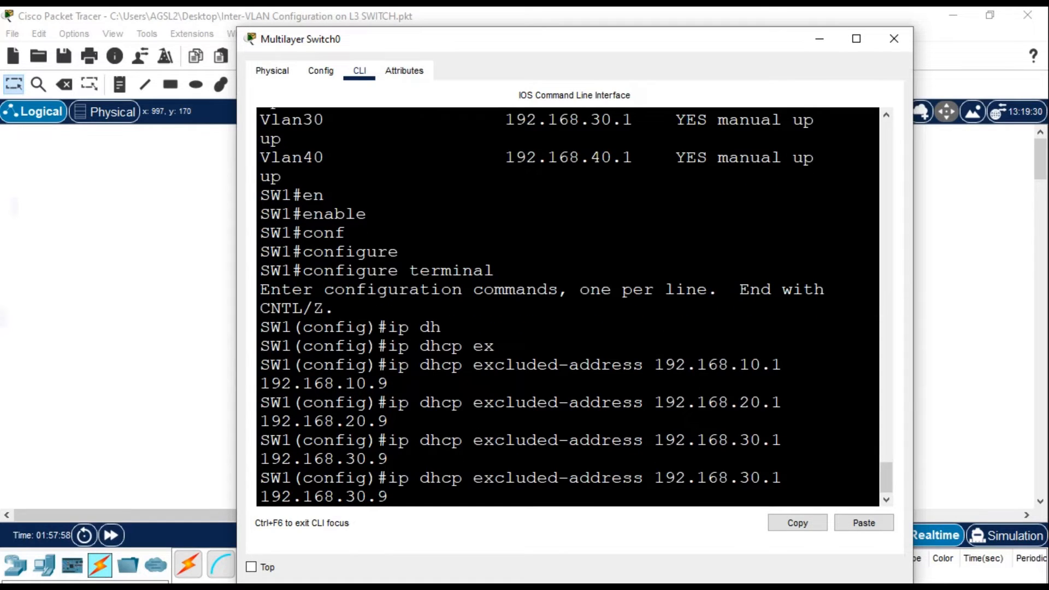
pyautogui.press('BackSpace')
pyautogui.write('4')
pyautogui.press('Left')
pyautogui.press('Left')
pyautogui.press('Left')
pyautogui.press('Left')
pyautogui.press('Left')
pyautogui.press('Left')
pyautogui.press('Left')
pyautogui.press('Left')
pyautogui.press('Left')
pyautogui.press('Left')
pyautogui.press('Left')
pyautogui.press('Left')
pyautogui.press('Left')
pyautogui.press('Left')
pyautogui.press('BackSpace')
pyautogui.write('4')
pyautogui.press('Return')
# - Exit global configuration mode and close the switch's window
pyautogui.write('exi')
pyautogui.press('Tab')
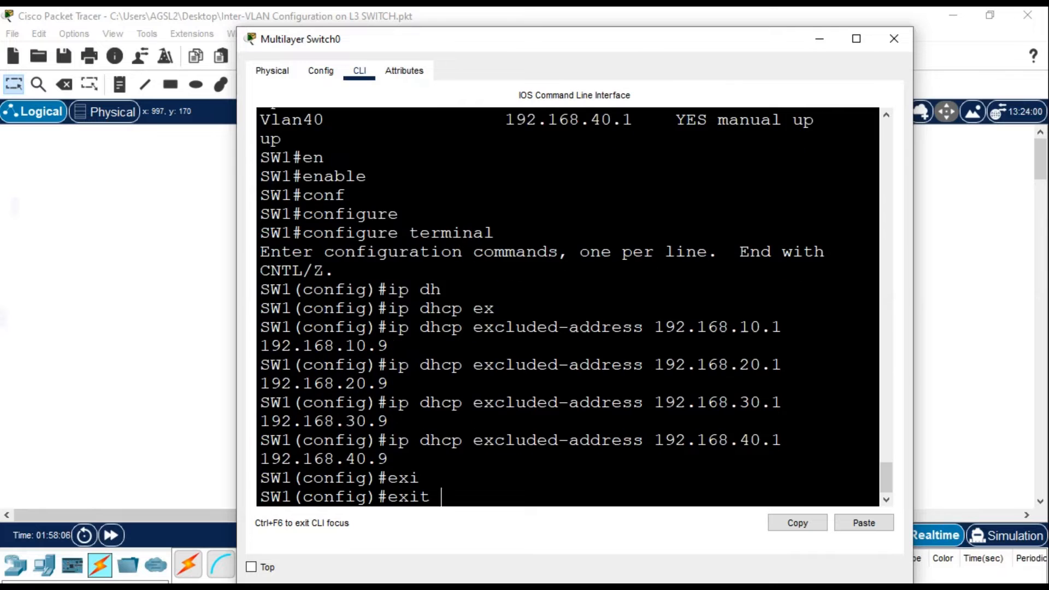
pyautogui.press('Return')
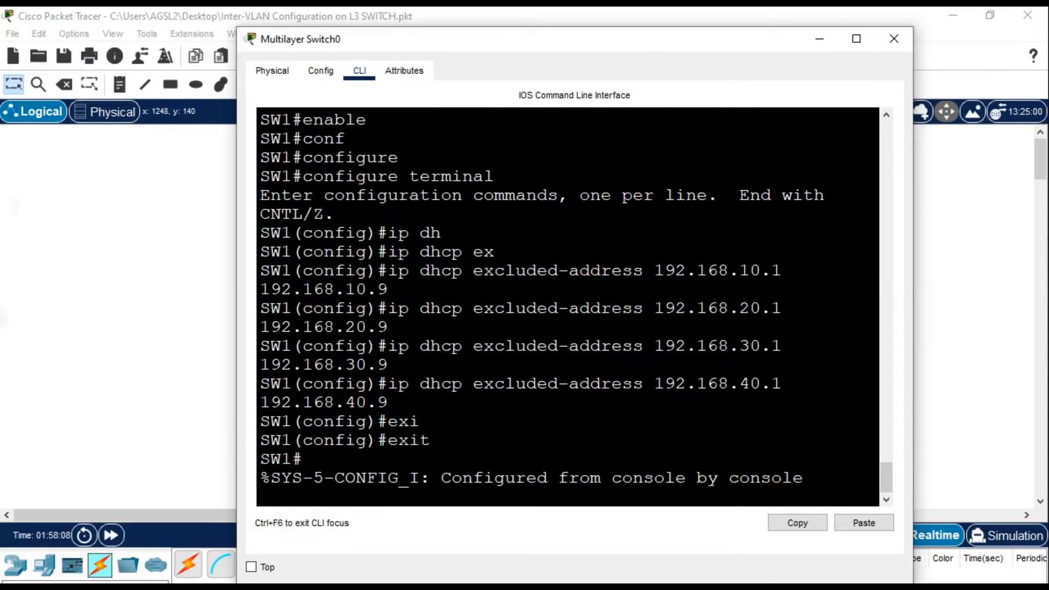
pyautogui.click(894, 38)
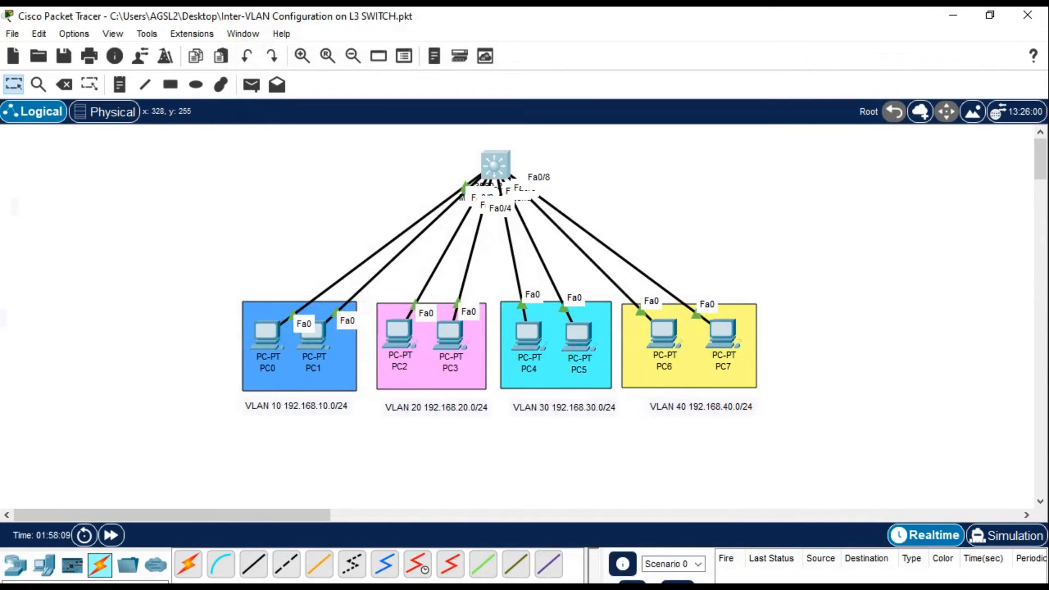
# - Renew PC0's DHCP lease by switching its IPv4 configuration to static and back to DHCP
pyautogui.click(267, 335)
pyautogui.click(307, 136)
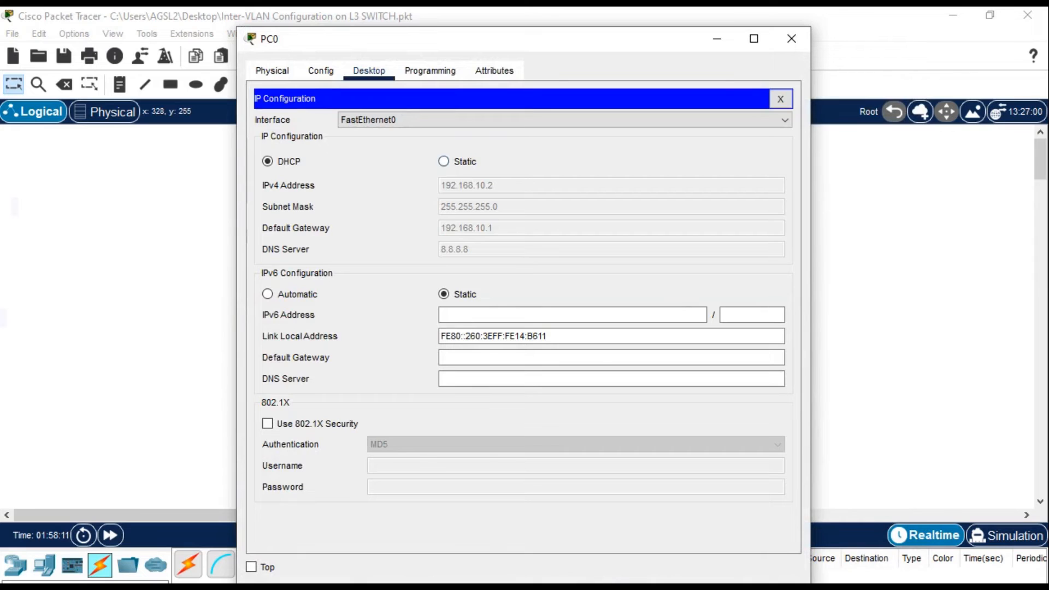
pyautogui.click(444, 162)
pyautogui.click(268, 162)
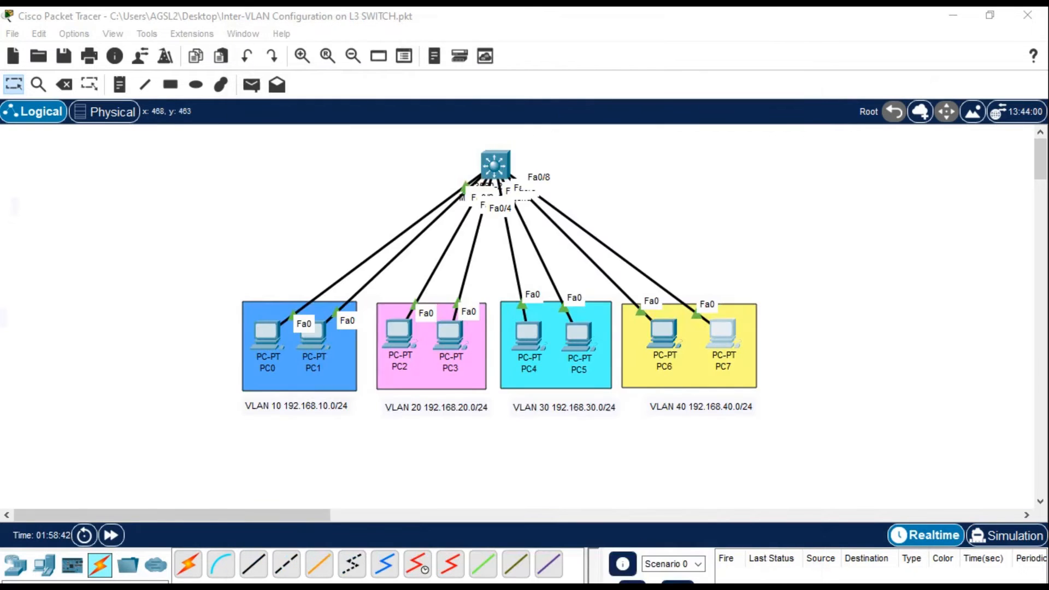
# - Set PC1's IPv4 configuration to DHCP and close its window
pyautogui.click(315, 334)
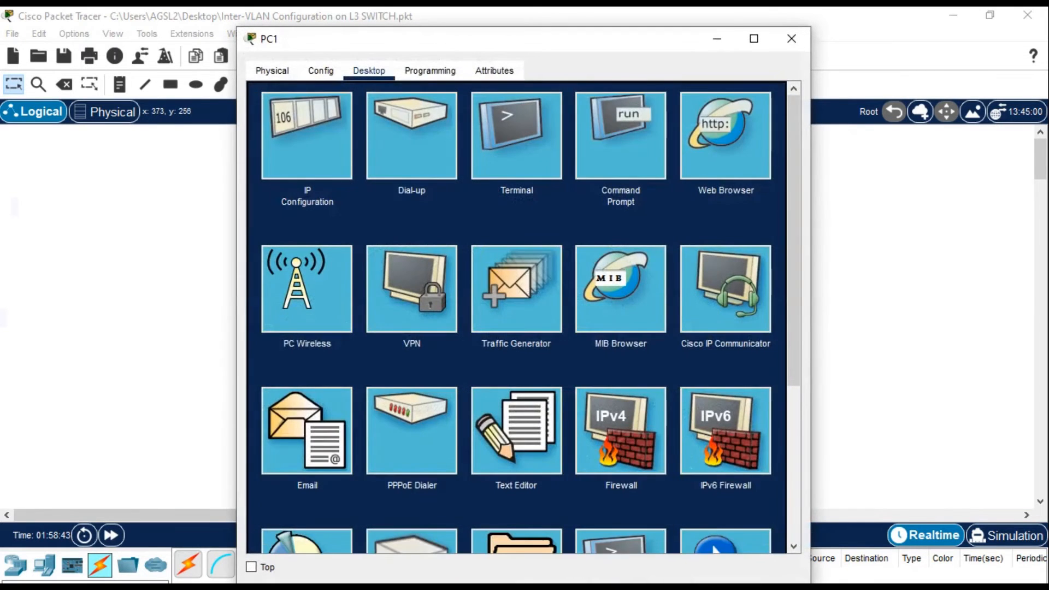
pyautogui.click(312, 150)
pyautogui.click(267, 161)
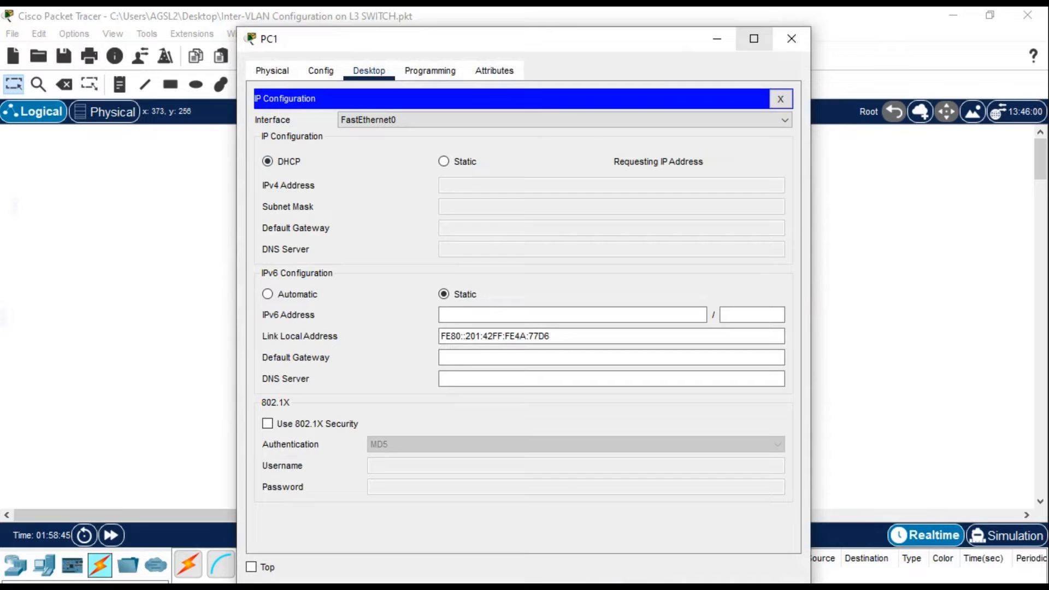
pyautogui.click(792, 38)
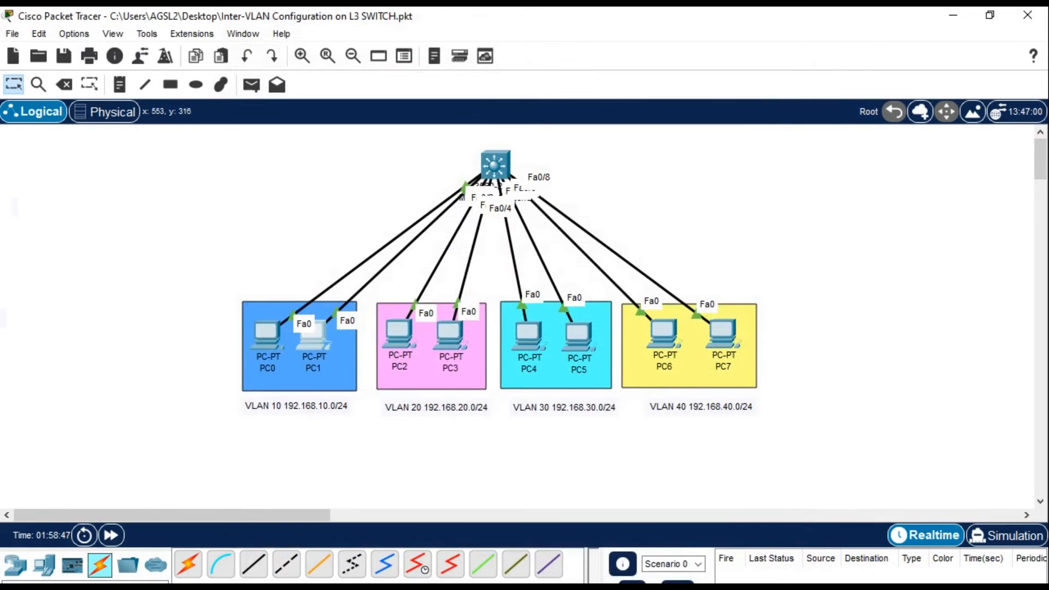
# - Set PC2's IPv4 configuration to DHCP and close its window
pyautogui.click(400, 333)
pyautogui.click(307, 136)
pyautogui.click(267, 161)
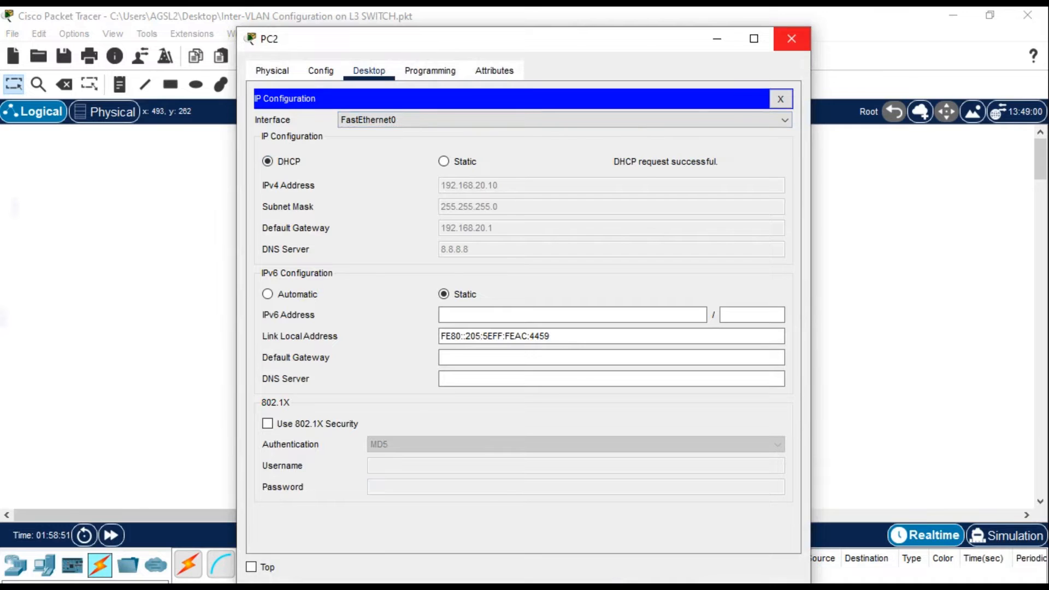
pyautogui.click(792, 39)
# - Set PC3's IPv4 configuration to DHCP and close its window
pyautogui.click(450, 335)
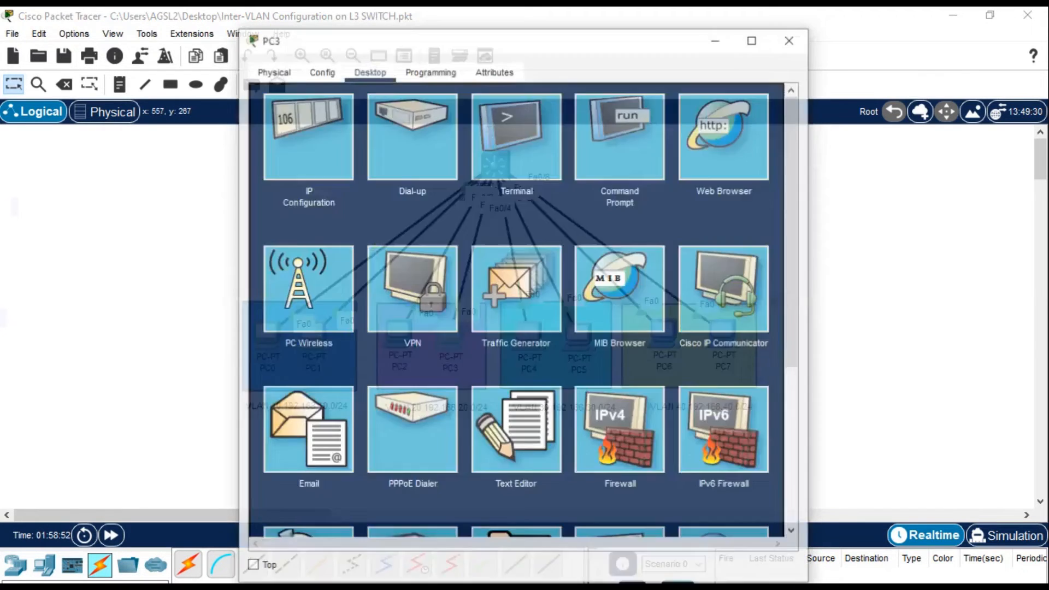
pyautogui.click(307, 136)
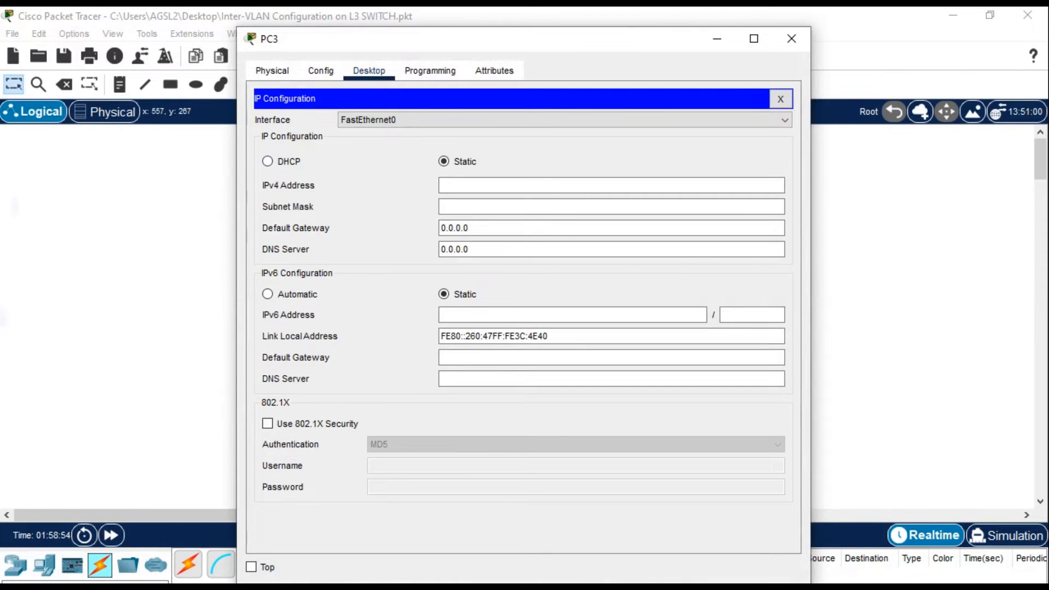
pyautogui.click(268, 162)
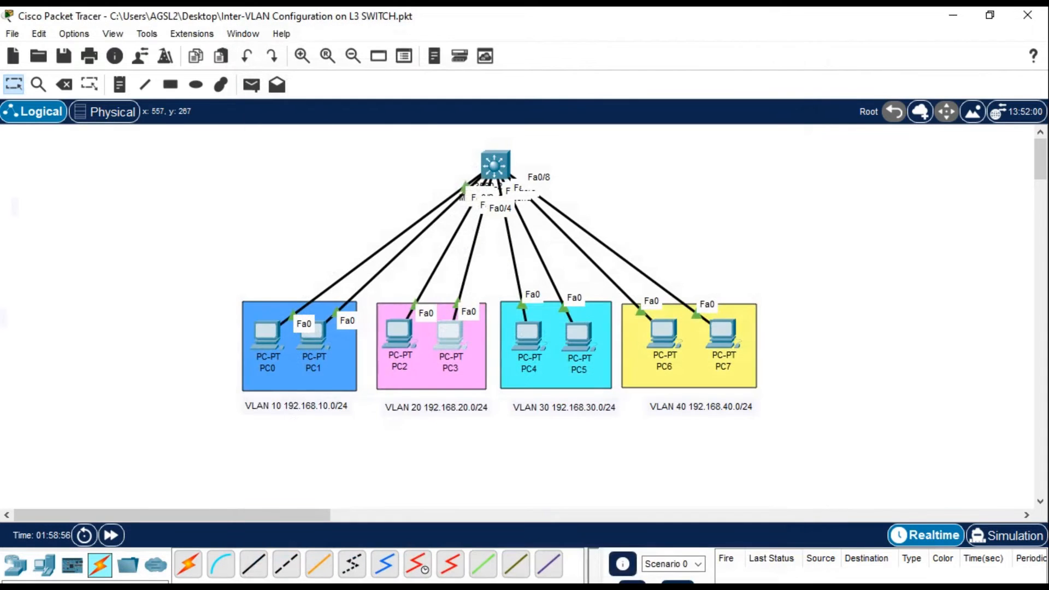
pyautogui.click(792, 38)
# - Set PC4's IPv4 configuration to DHCP and close its window
pyautogui.click(529, 335)
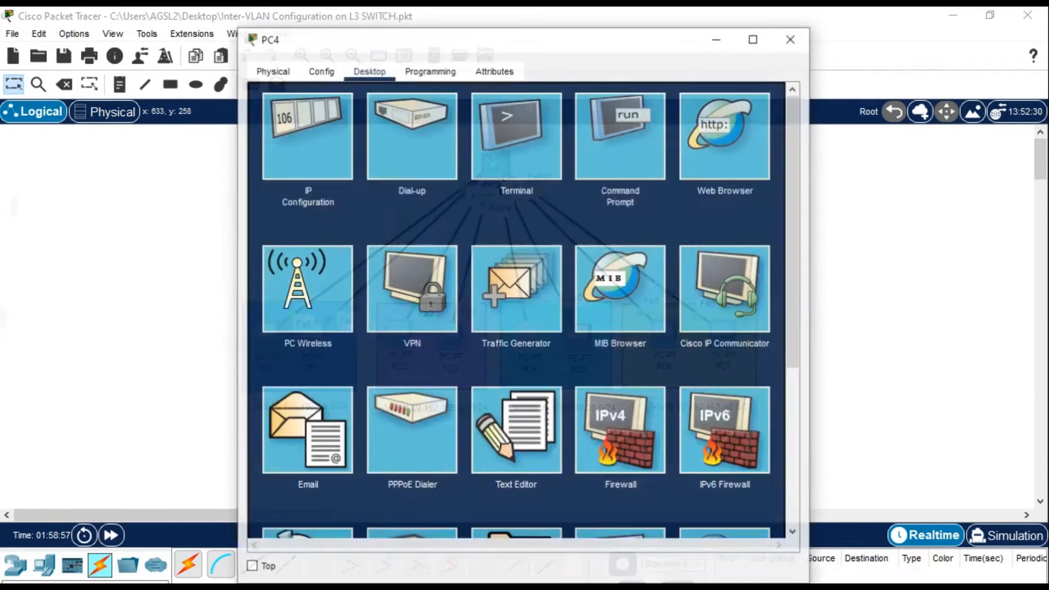
pyautogui.click(307, 135)
pyautogui.click(268, 161)
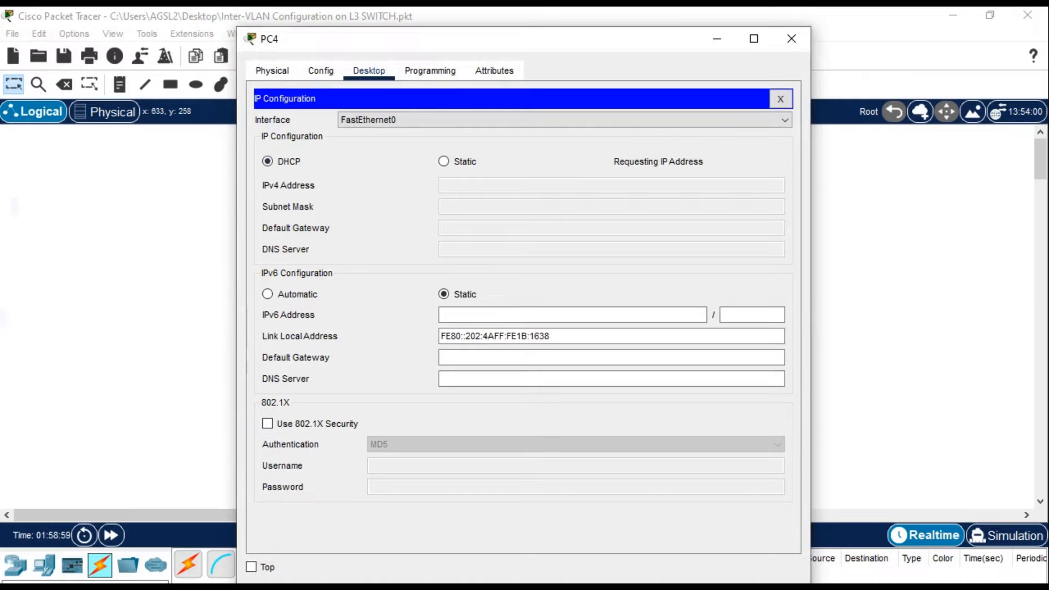
pyautogui.click(792, 38)
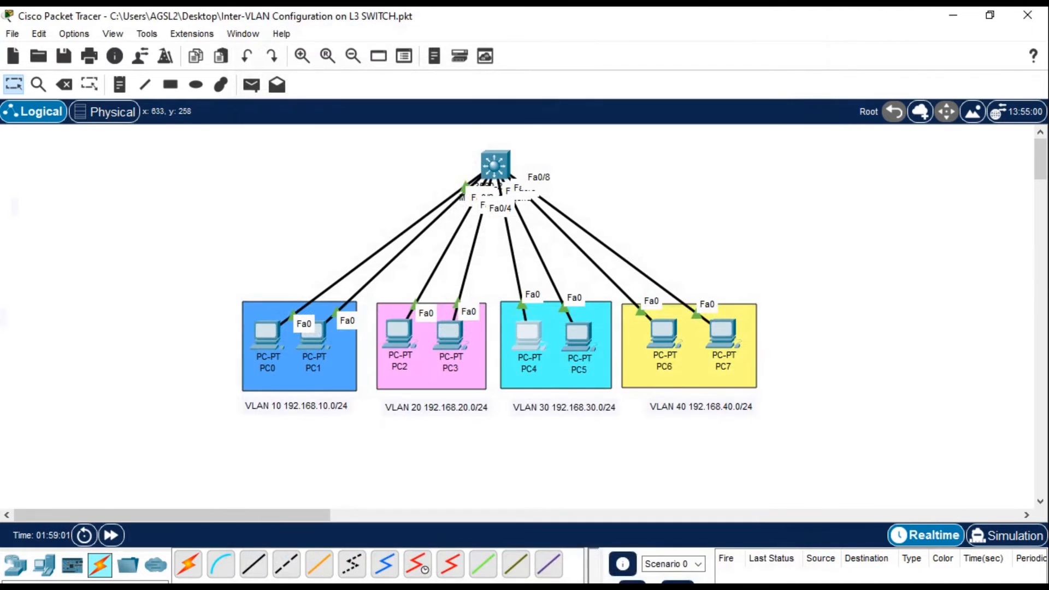
# - Set PC5's IPv4 configuration to DHCP and close its window
pyautogui.click(579, 335)
pyautogui.click(307, 134)
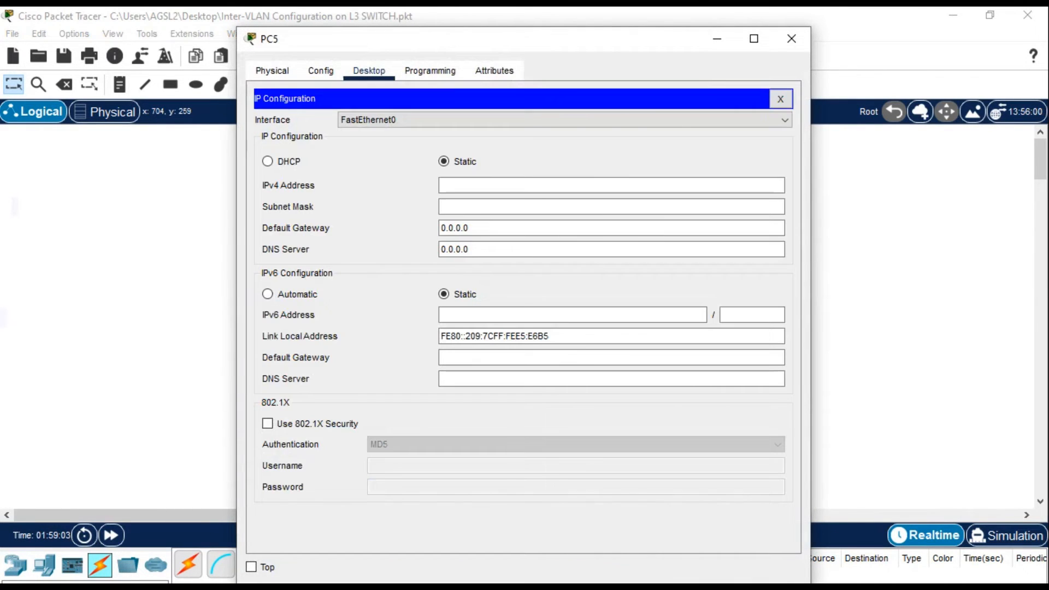
pyautogui.click(268, 161)
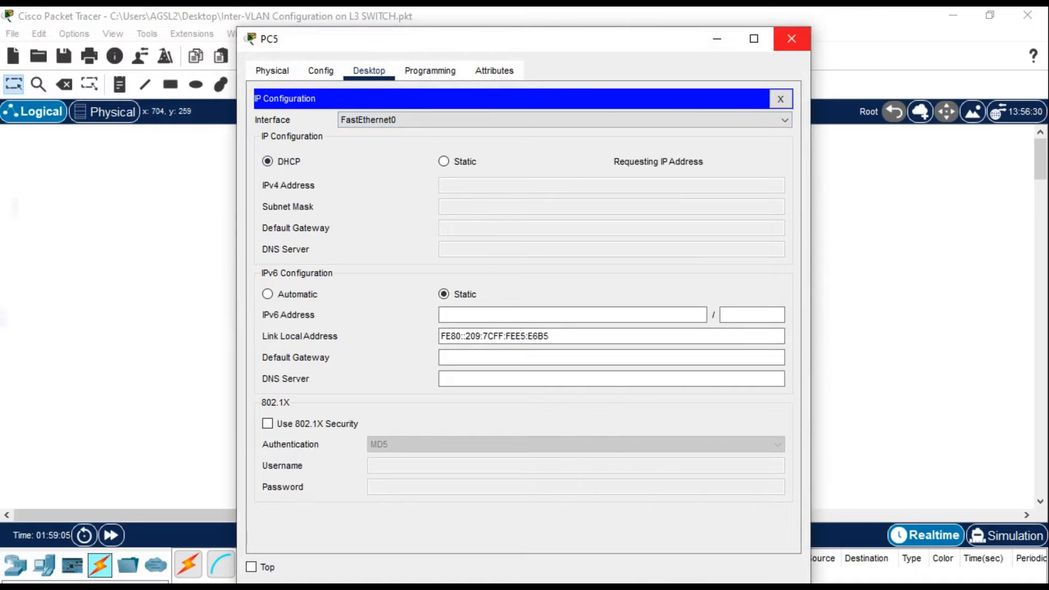
pyautogui.click(792, 38)
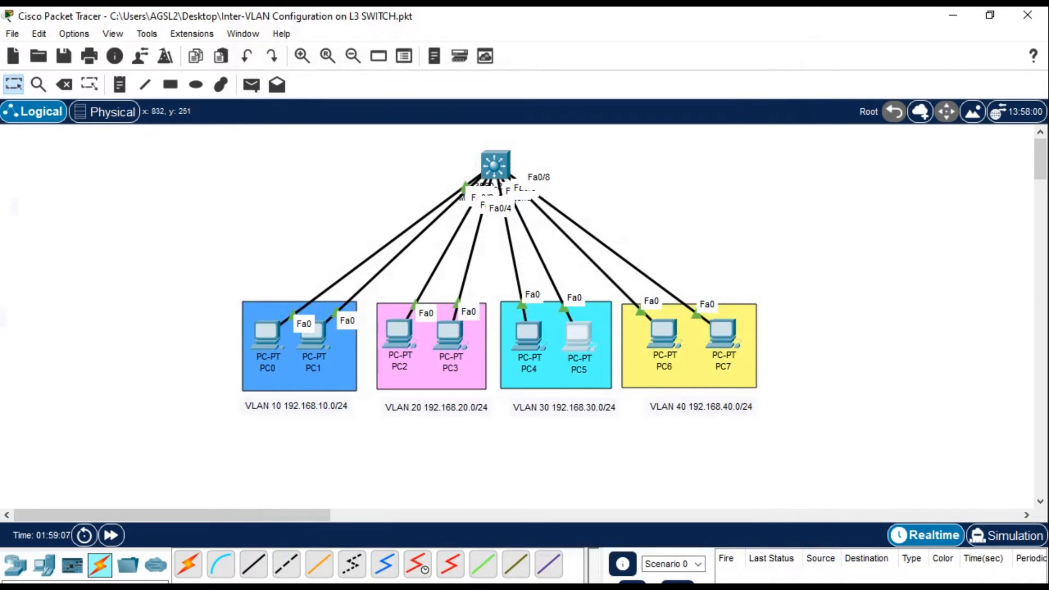
# - Set PC6's IPv4 configuration to DHCP and close its window
pyautogui.click(664, 334)
pyautogui.click(307, 136)
pyautogui.click(268, 162)
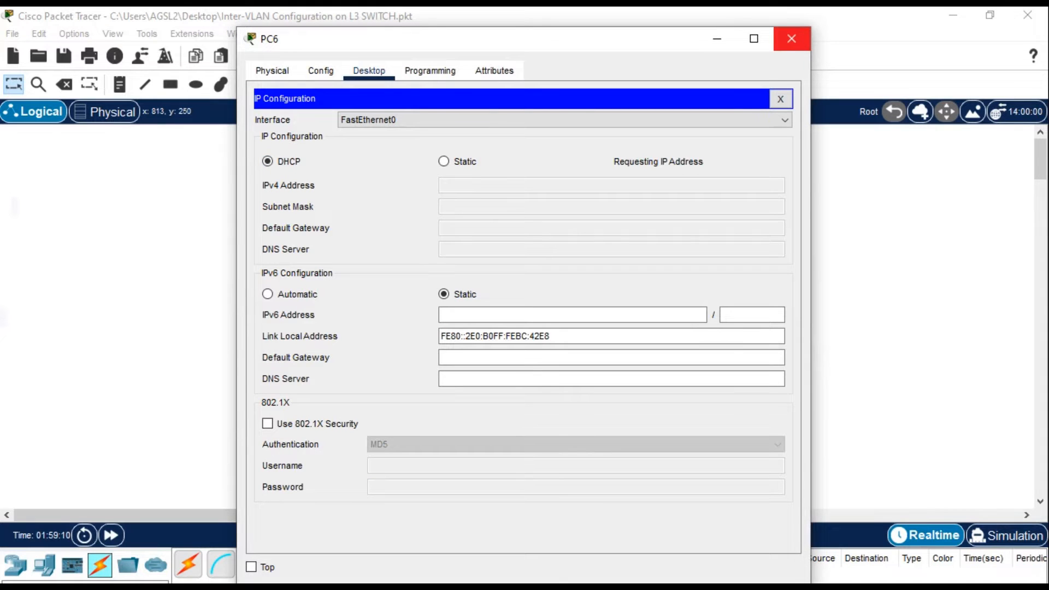
pyautogui.click(792, 38)
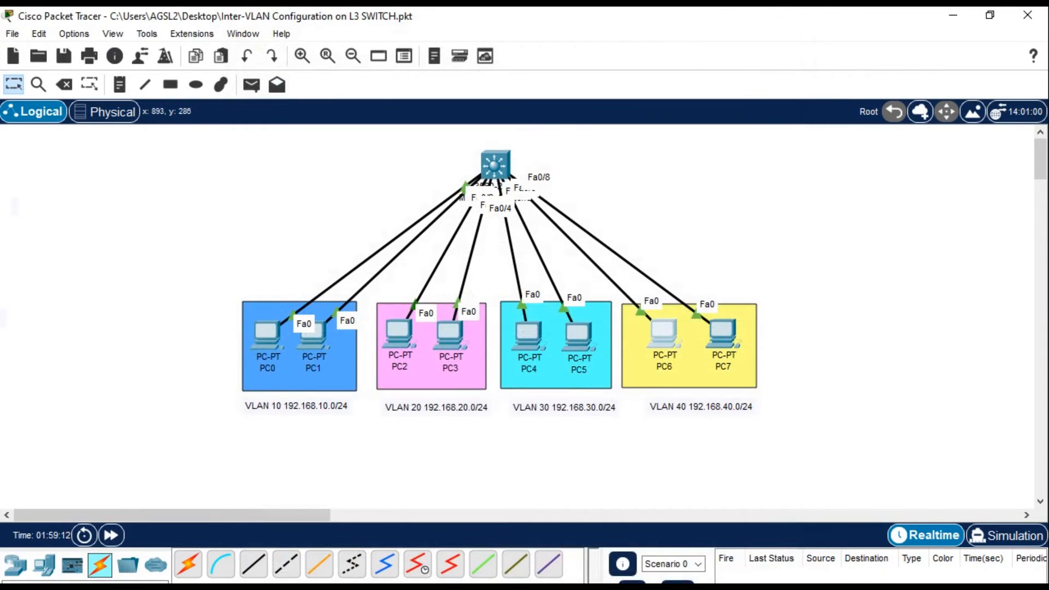
# - Set PC7's IPv4 configuration to DHCP and close its window
pyautogui.click(723, 333)
pyautogui.click(307, 136)
pyautogui.click(267, 162)
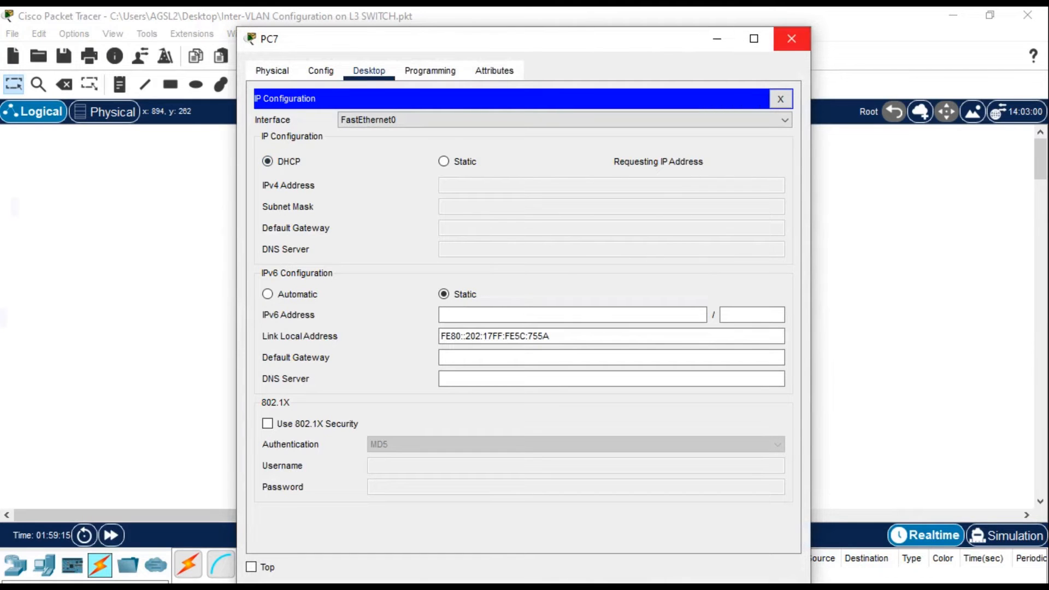
pyautogui.click(792, 38)
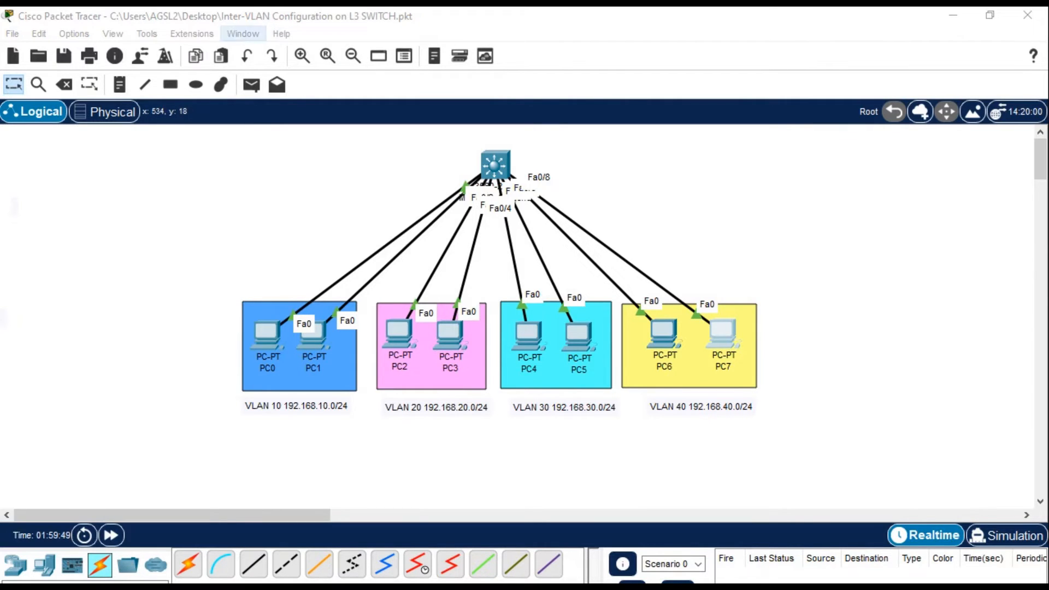
# - Add a note reading "VLAN Configuration on L3 SWITCH" in the empty workspace beside the multilayer switch
pyautogui.click(120, 84)
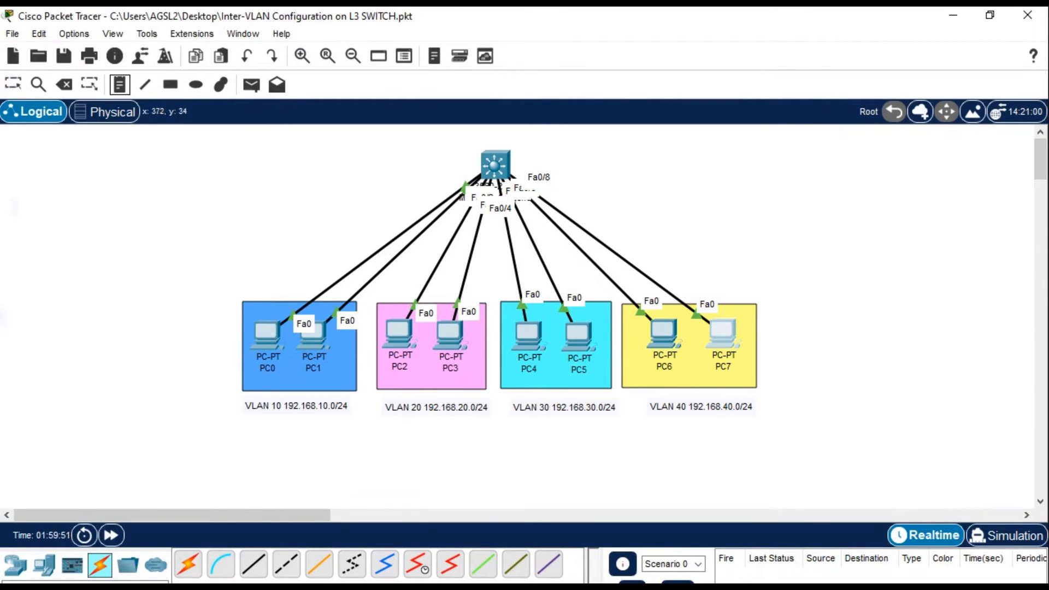
pyautogui.click(282, 155)
pyautogui.write('Inter-VLAN Configuration on L3 SWITCH')
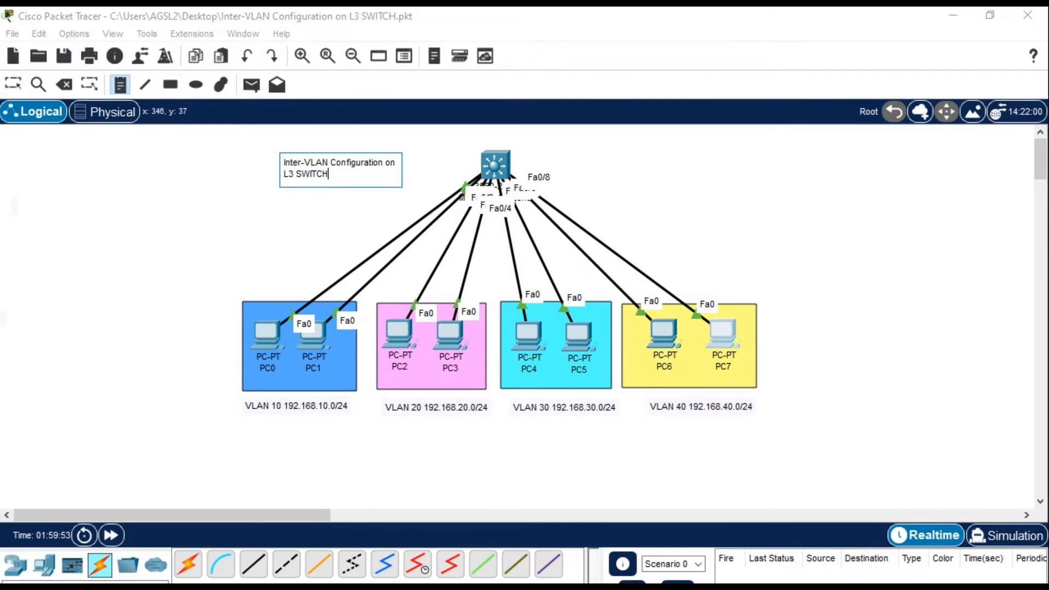
pyautogui.press('Delete')
pyautogui.press('Delete')
pyautogui.press('Delete')
pyautogui.press('Delete')
pyautogui.press('Delete')
pyautogui.press('Delete')
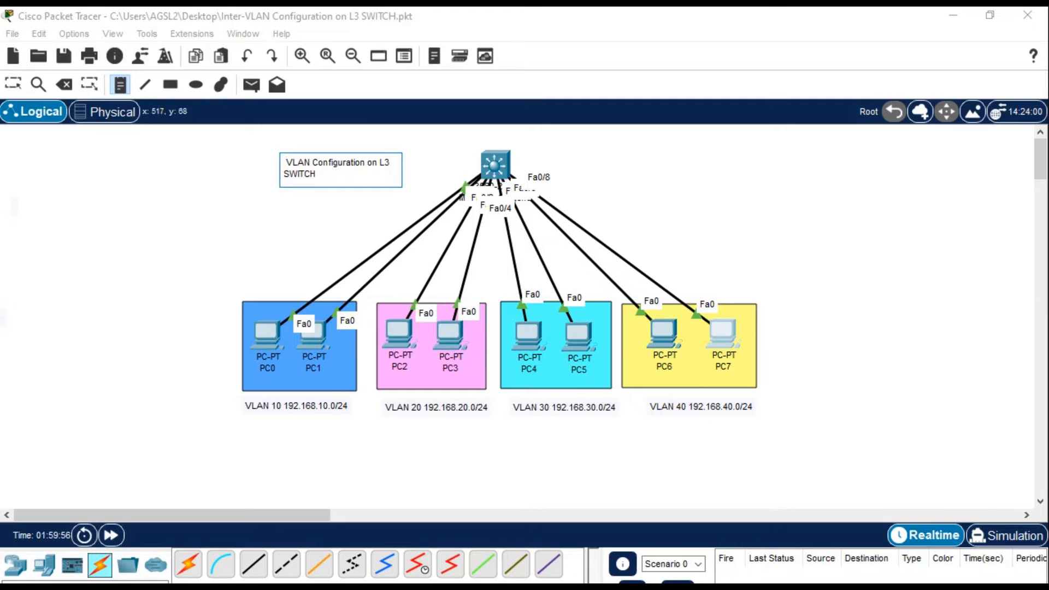
pyautogui.press('Escape')
pyautogui.moveTo(380, 166); pyautogui.dragTo(364, 162)
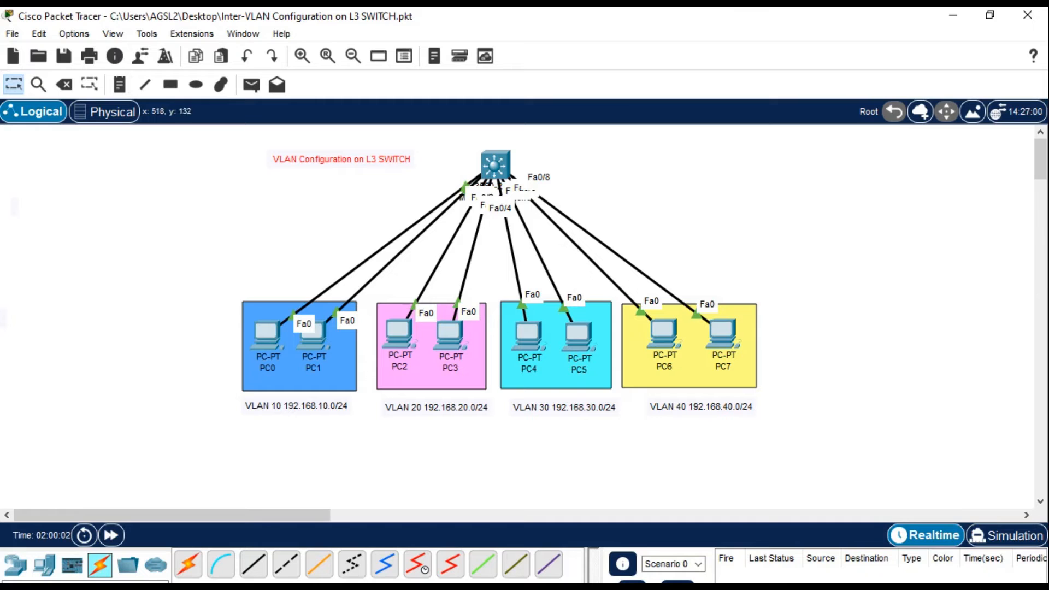
# - Open PC0's command prompt, move its window off the VLAN 10 PCs, and scroll old output away with empty prompt lines
pyautogui.click(268, 335)
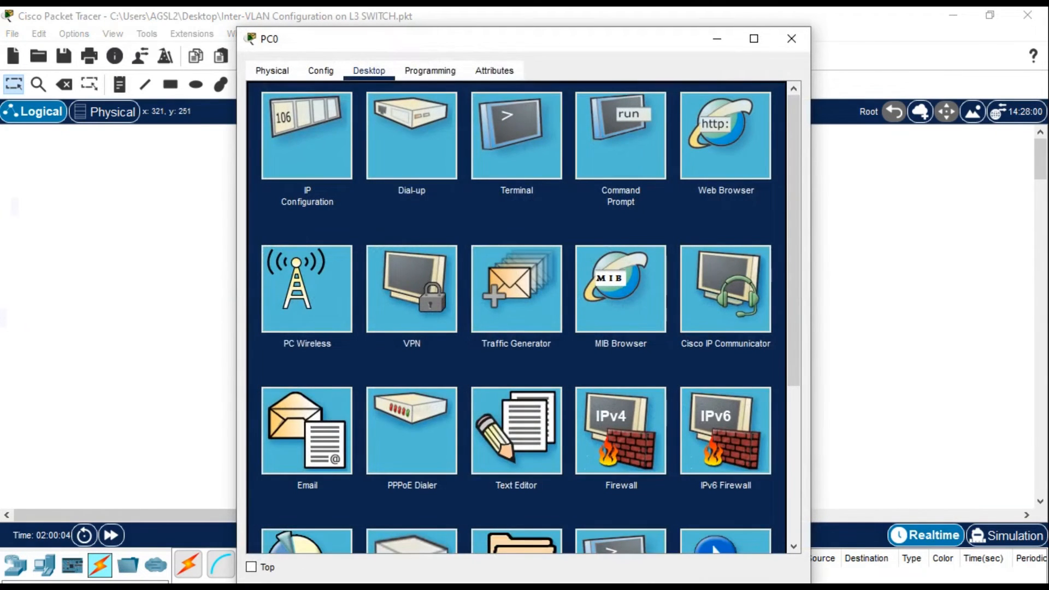
pyautogui.click(621, 136)
pyautogui.moveTo(492, 38); pyautogui.dragTo(642, 19)
pyautogui.scroll(-10, 666, 309)
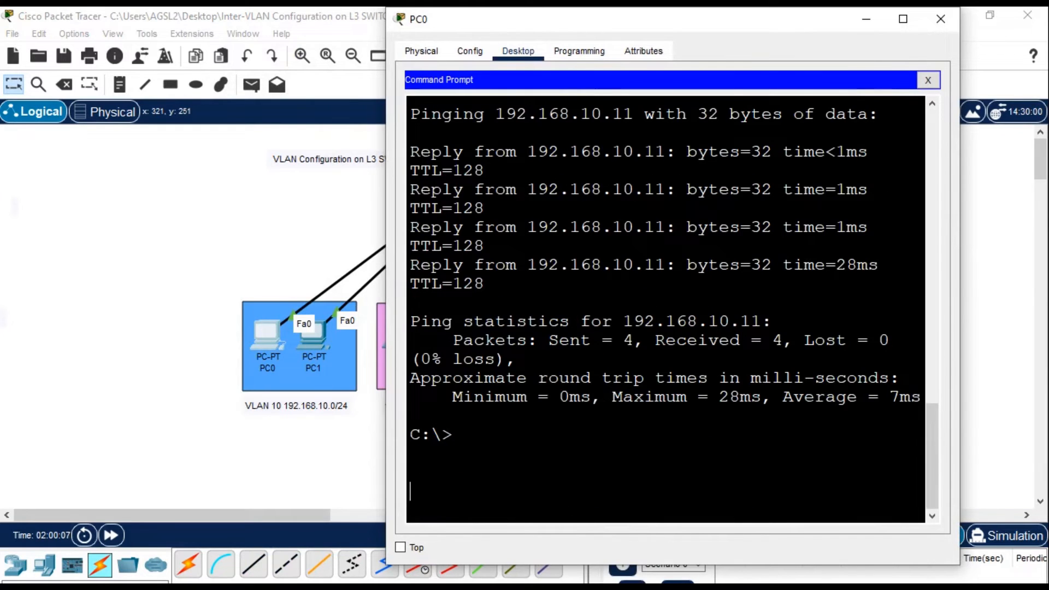
pyautogui.press('Return')
pyautogui.press('Return')
pyautogui.write('cu')
pyautogui.press('BackSpace')
pyautogui.press('BackSpace')
pyautogui.press('Return')
pyautogui.press('Return')
pyautogui.press('Return')
pyautogui.press('Return')
pyautogui.press('Return')
pyautogui.press('Return')
pyautogui.press('Return')
pyautogui.press('Return')
pyautogui.press('Return')
pyautogui.press('Return')
pyautogui.press('Return')
pyautogui.press('Return')
pyautogui.press('Return')
pyautogui.press('Return')
pyautogui.press('Return')
pyautogui.press('Return')
pyautogui.press('Return')
pyautogui.press('Return')
pyautogui.press('Return')
pyautogui.press('Return')
# - Ping 192.168.10.11 from PC0 to test communication within VLAN 10
pyautogui.write('ping 192.')
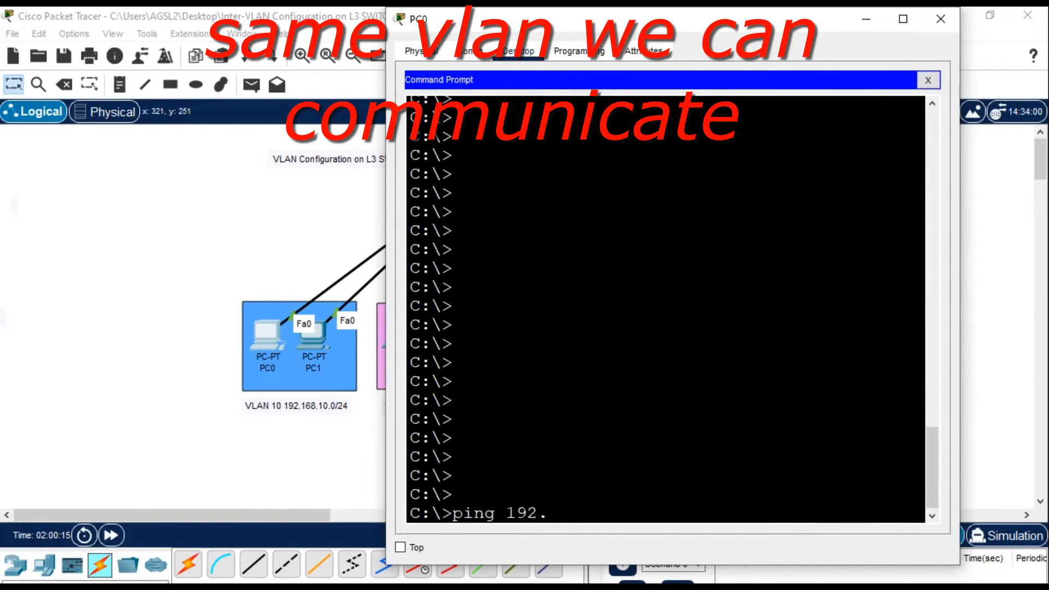
pyautogui.write('168.10.11')
pyautogui.press('Return')
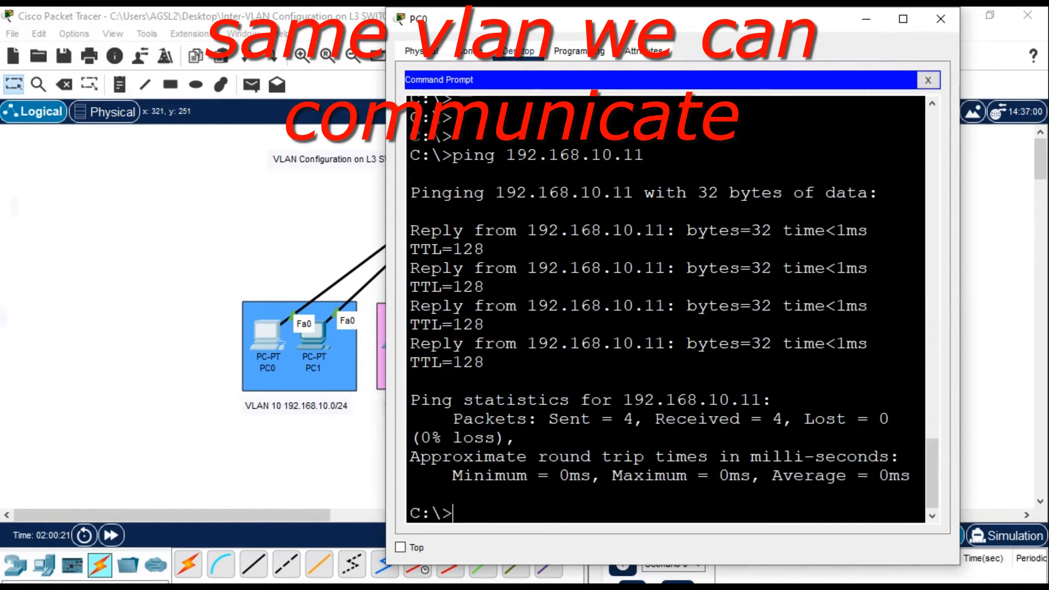
# - Ping 192.168.20.11 from PC0 to test reachability of VLAN 20, and interrupt the ping
pyautogui.press('Up')
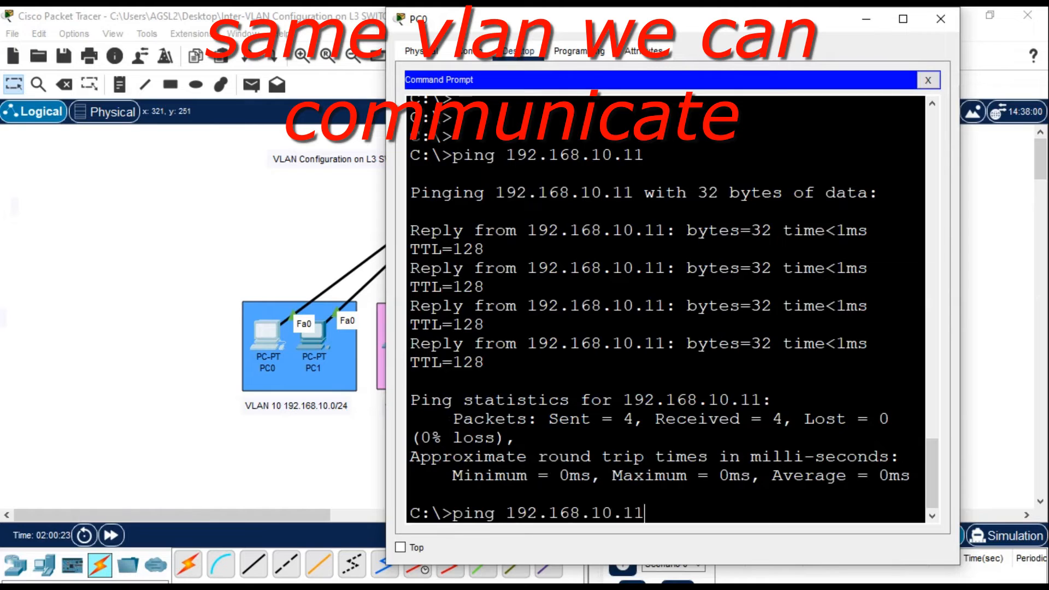
pyautogui.press('Left')
pyautogui.press('Left')
pyautogui.press('Left')
pyautogui.press('BackSpace')
pyautogui.write('2')
pyautogui.press('Return')
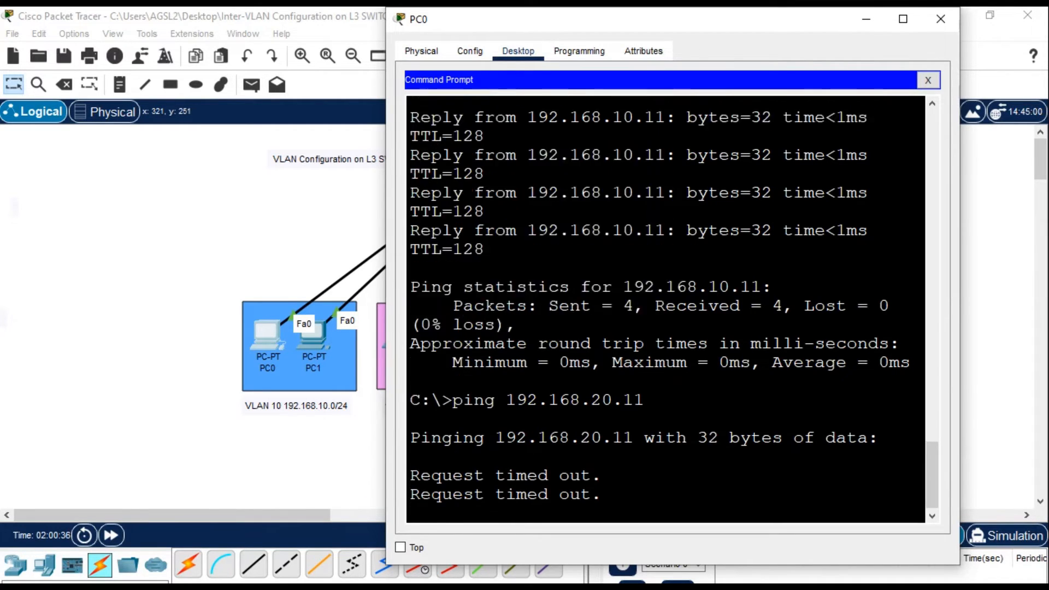
pyautogui.hotkey('ctrl', 'c')
# - Ping 192.168.30.10 from PC0 to test reachability of VLAN 30, and interrupt the ping
pyautogui.press('Up')
pyautogui.press('Left')
pyautogui.press('Left')
pyautogui.press('Left')
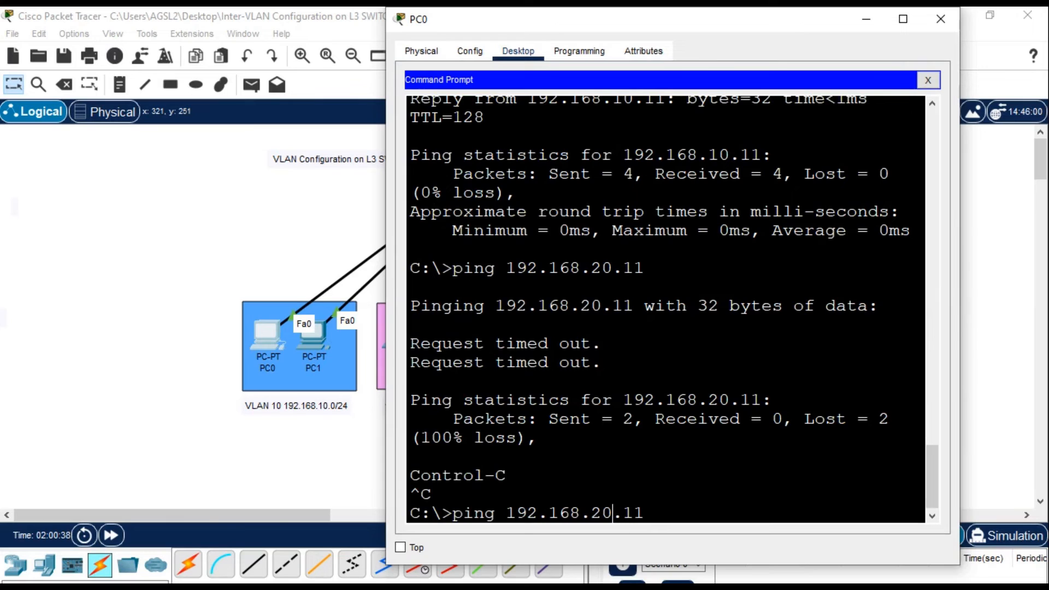
pyautogui.press('BackSpace')
pyautogui.press('BackSpace')
pyautogui.write('30')
pyautogui.press('BackSpace')
pyautogui.write('02')
pyautogui.press('BackSpace')
pyautogui.press('Return')
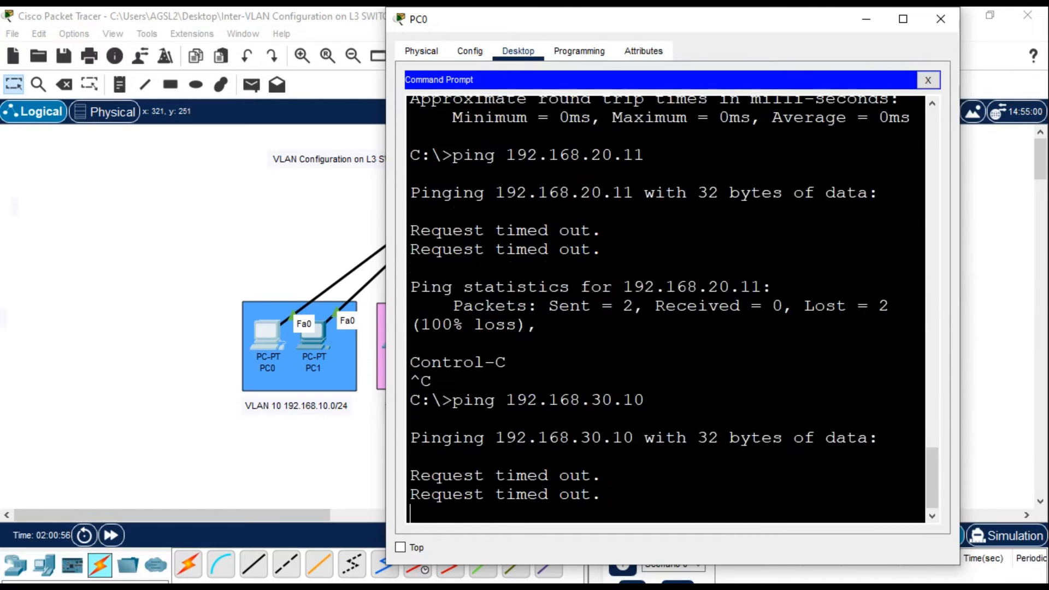
pyautogui.hotkey('ctrl', 'c')
# - Ping 192.168.40.10 from PC0 to test reachability of VLAN 40, and interrupt the ping
pyautogui.press('Up')
pyautogui.press('Left')
pyautogui.press('Left')
pyautogui.press('Left')
pyautogui.press('BackSpace')
pyautogui.write('4')
pyautogui.press('Return')
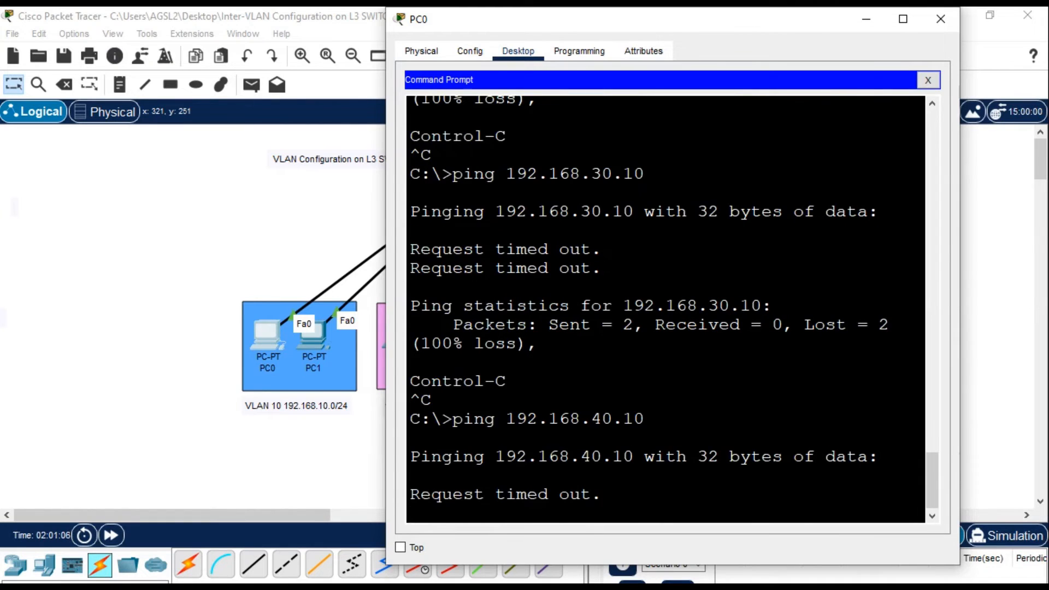
pyautogui.hotkey('ctrl', 'c')
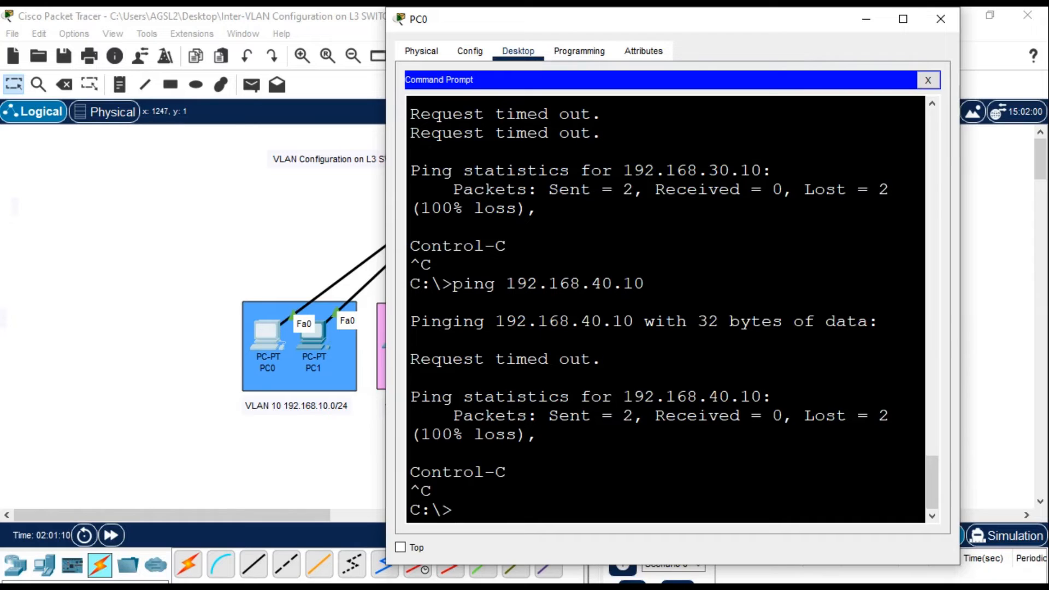
# - Ping 192.168.10.11 from PC0 once more and close the PC0 window
pyautogui.press('Up')
pyautogui.press('Left')
pyautogui.press('Left')
pyautogui.press('Left')
pyautogui.press('Left')
pyautogui.press('BackSpace')
pyautogui.write('1')
pyautogui.press('Right')
pyautogui.press('Right')
pyautogui.press('Right')
pyautogui.press('BackSpace')
pyautogui.write('1')
pyautogui.press('Return')
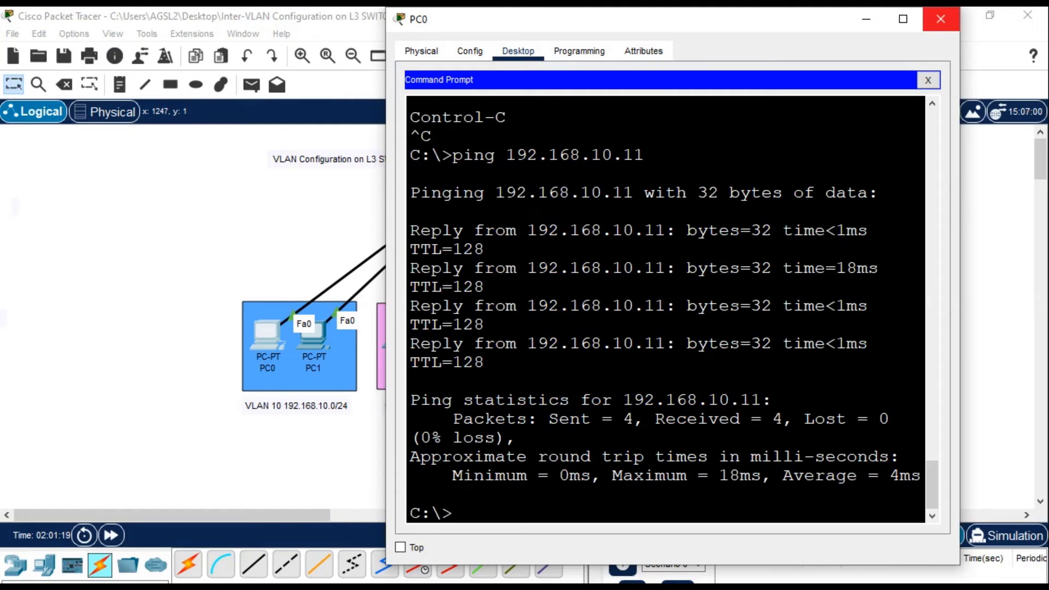
pyautogui.click(941, 19)
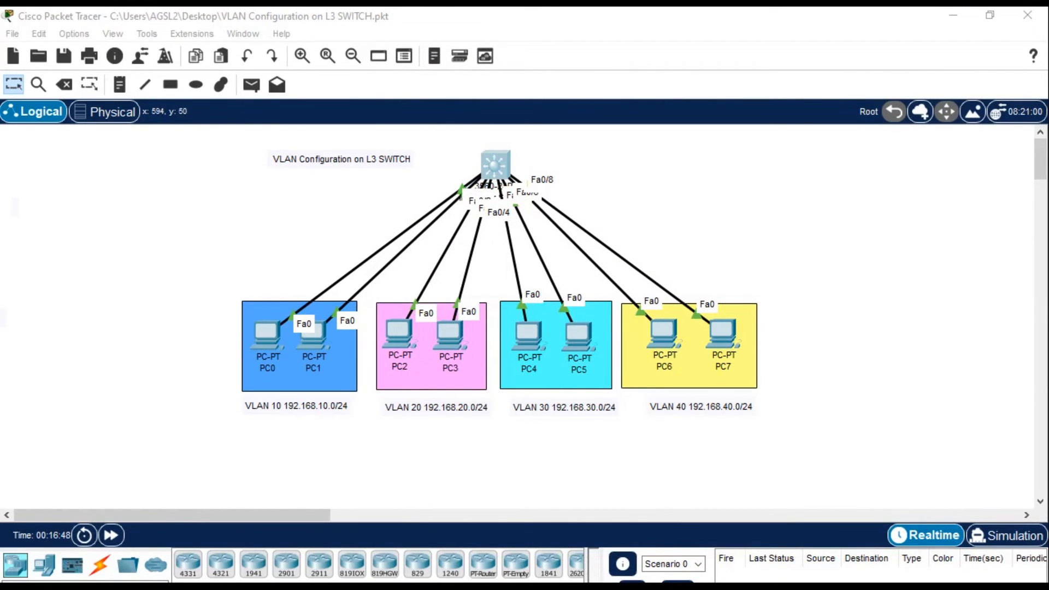
# - Bring up the SW1 console prompt on the multilayer switch and close its window again
pyautogui.click(494, 164)
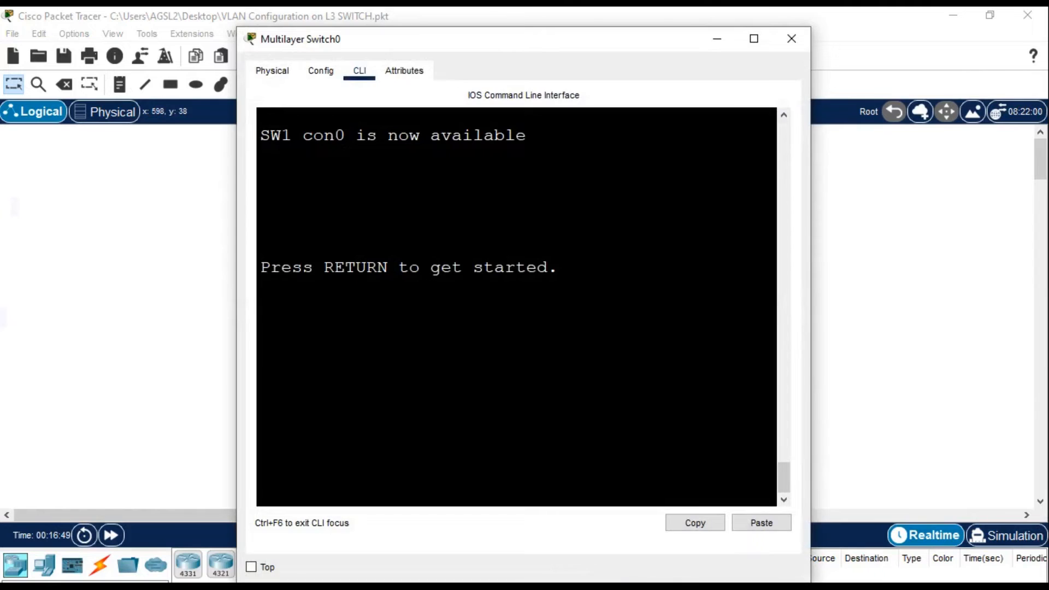
pyautogui.moveTo(494, 41); pyautogui.dragTo(589, 38)
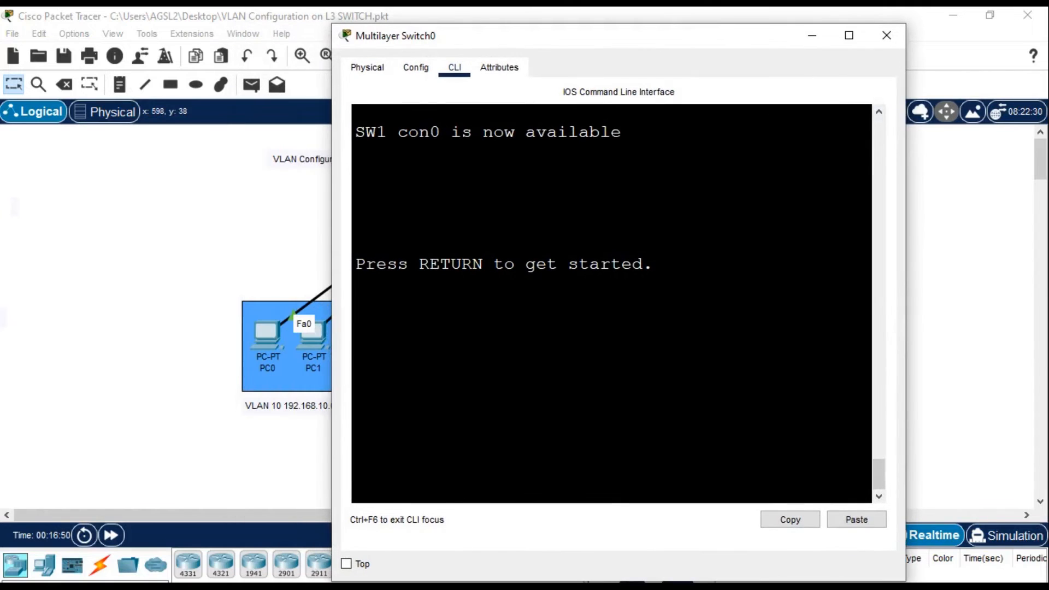
pyautogui.press('Return')
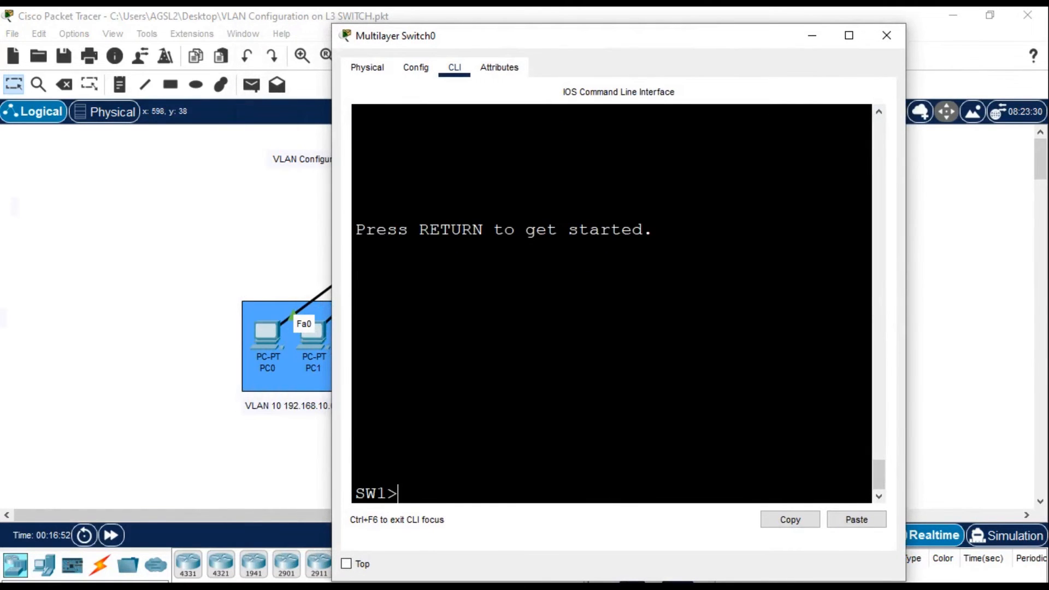
pyautogui.click(887, 35)
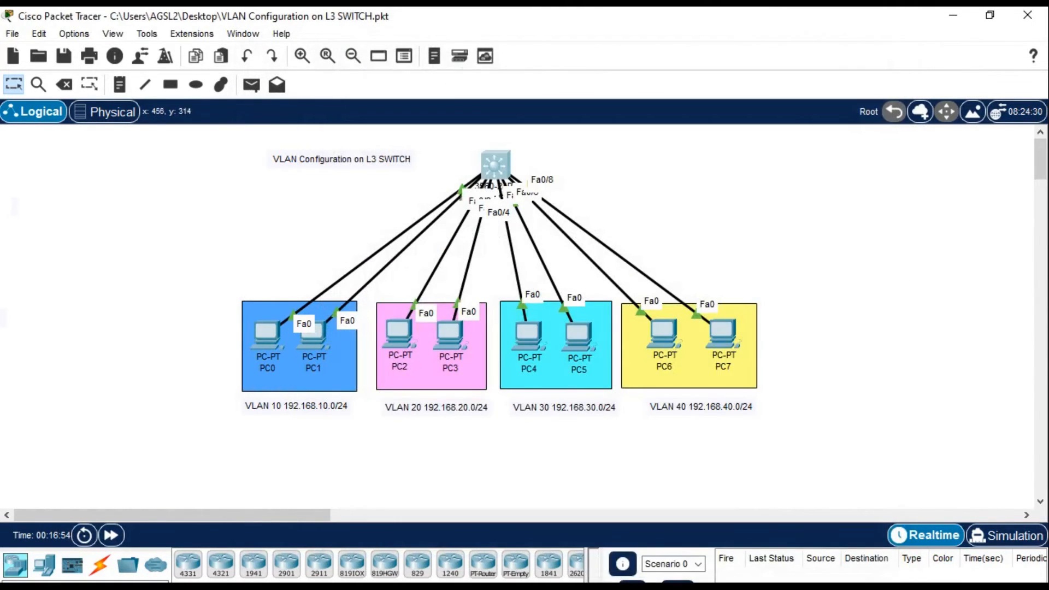
# - Open PC0's command prompt, ping 192.168.20.10 in VLAN 20, and interrupt the ping
pyautogui.click(267, 334)
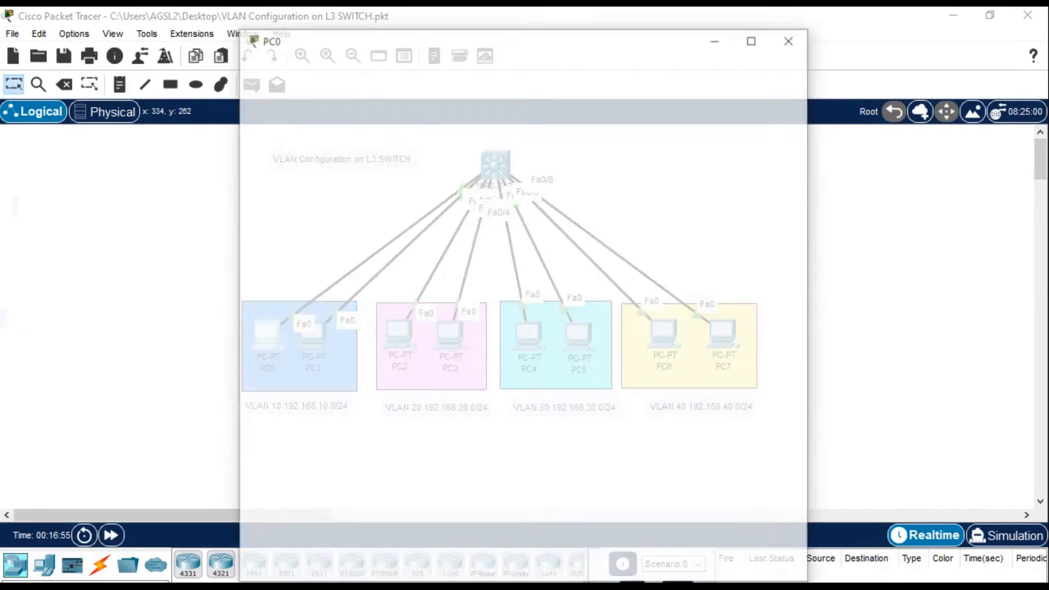
pyautogui.moveTo(558, 39); pyautogui.dragTo(828, 27)
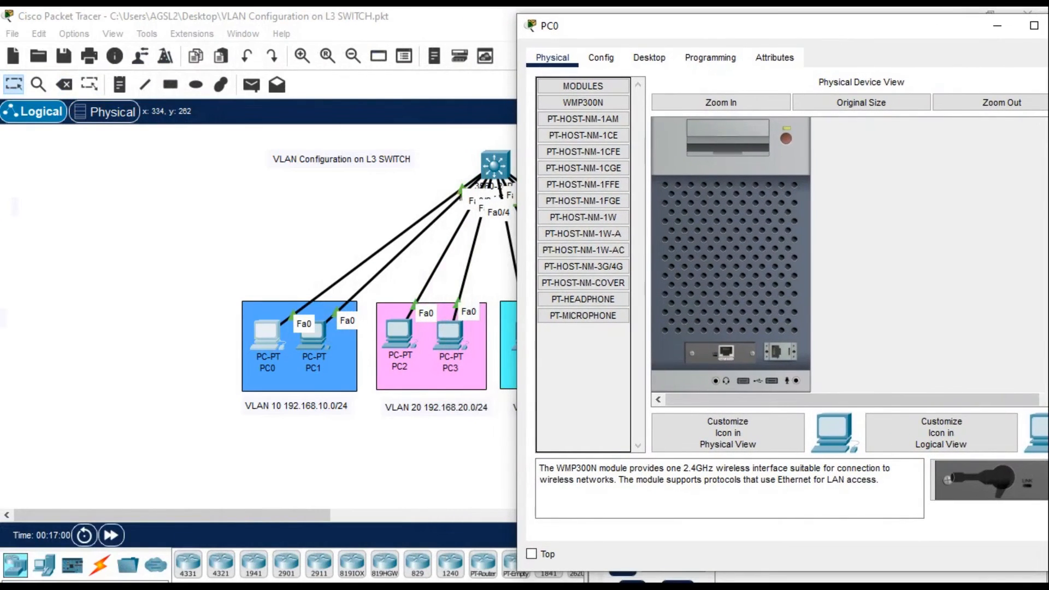
pyautogui.click(650, 58)
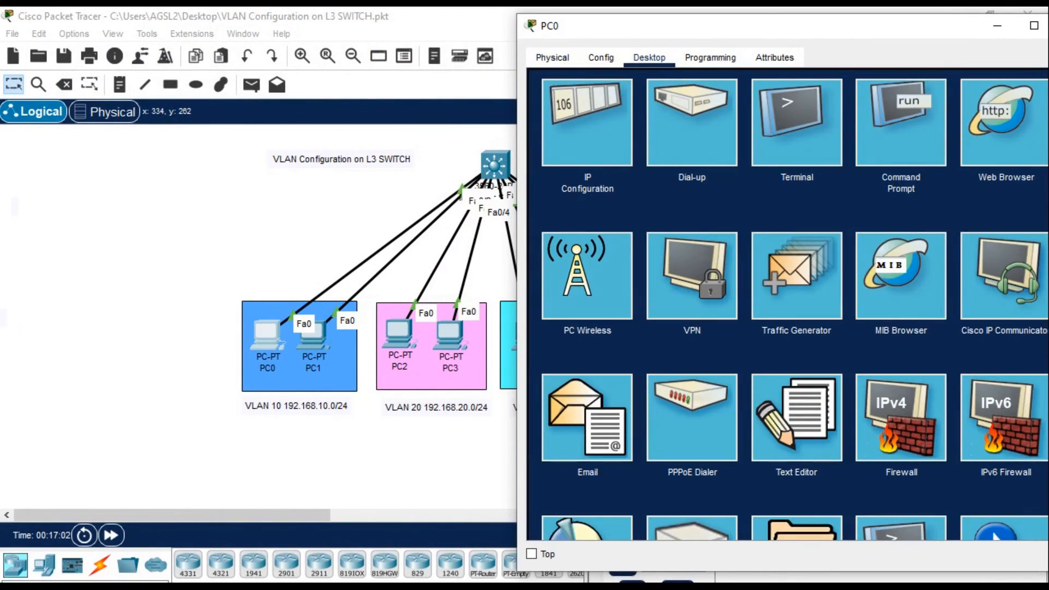
pyautogui.click(901, 123)
pyautogui.write('ping 192.168.20.')
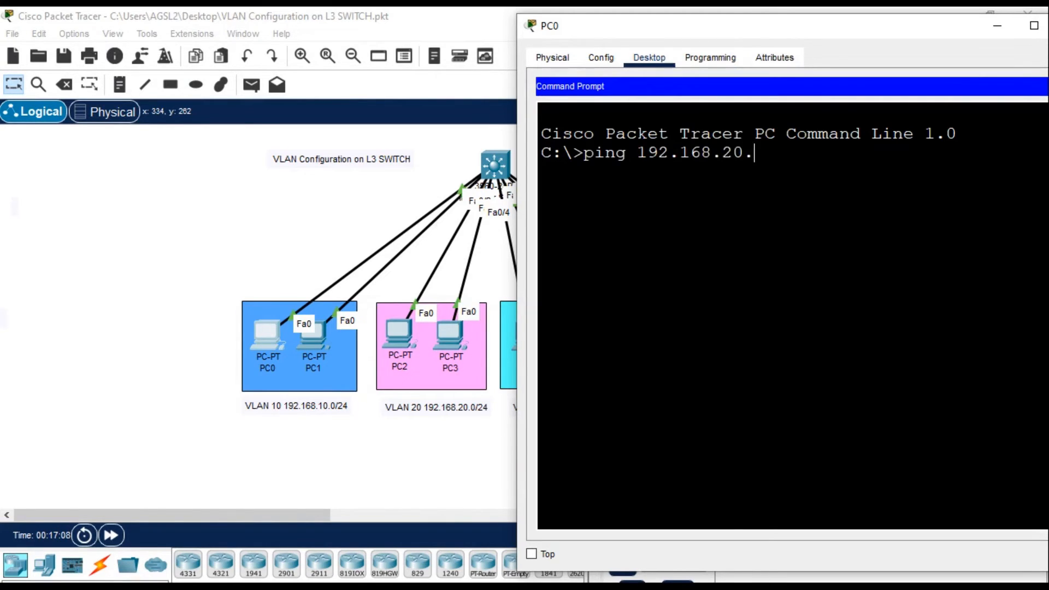
pyautogui.write('10')
pyautogui.press('Return')
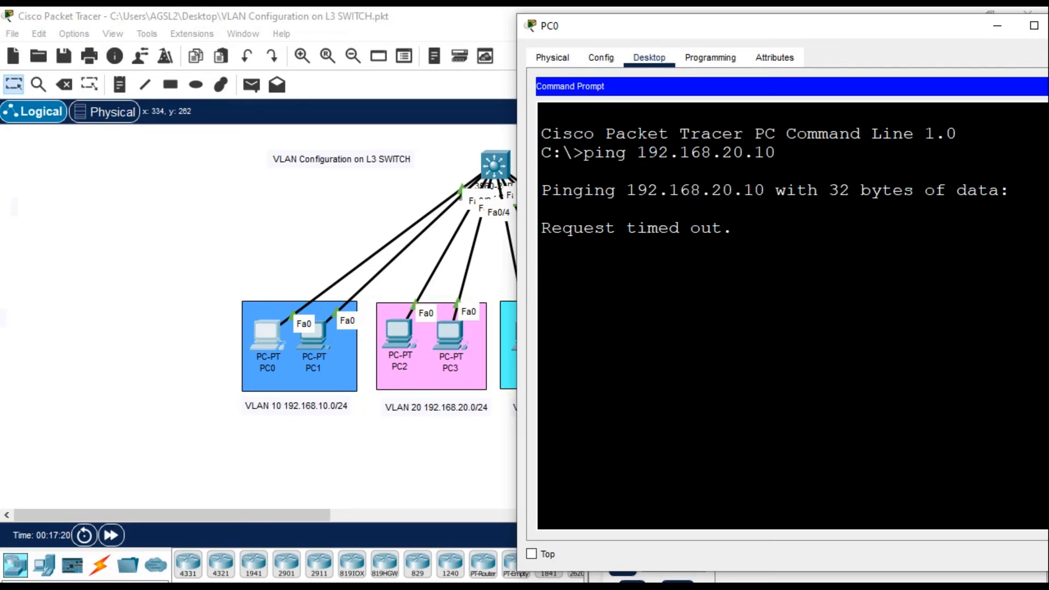
pyautogui.hotkey('ctrl', 'c')
# - Ping 192.168.30.10 in VLAN 30 from PC0 and interrupt the ping
pyautogui.press('Up')
pyautogui.press('Left')
pyautogui.press('Left')
pyautogui.press('Left')
pyautogui.press('Left')
pyautogui.press('BackSpace')
pyautogui.write('3')
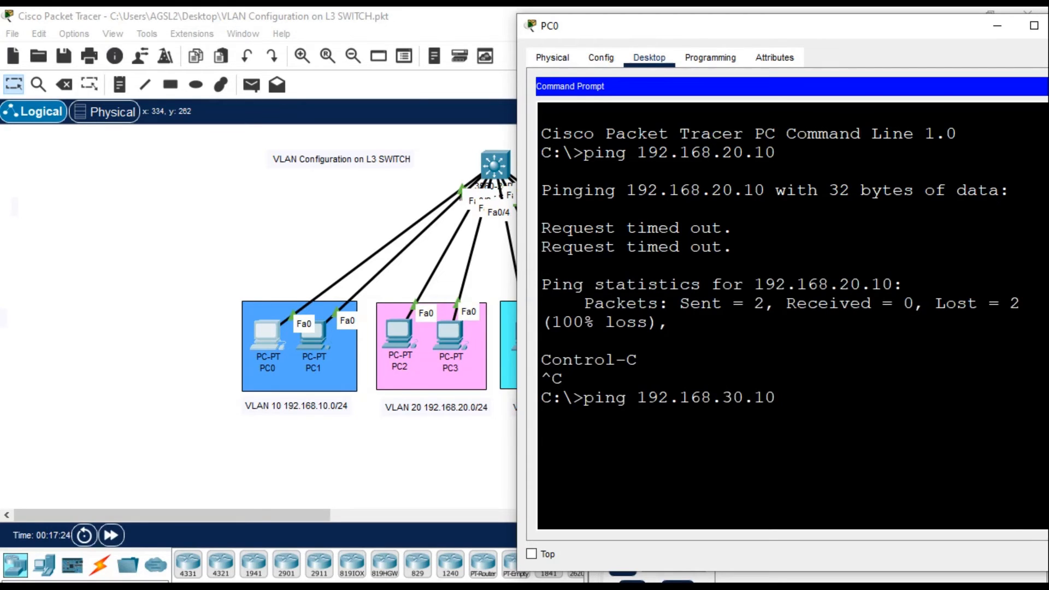
pyautogui.press('Return')
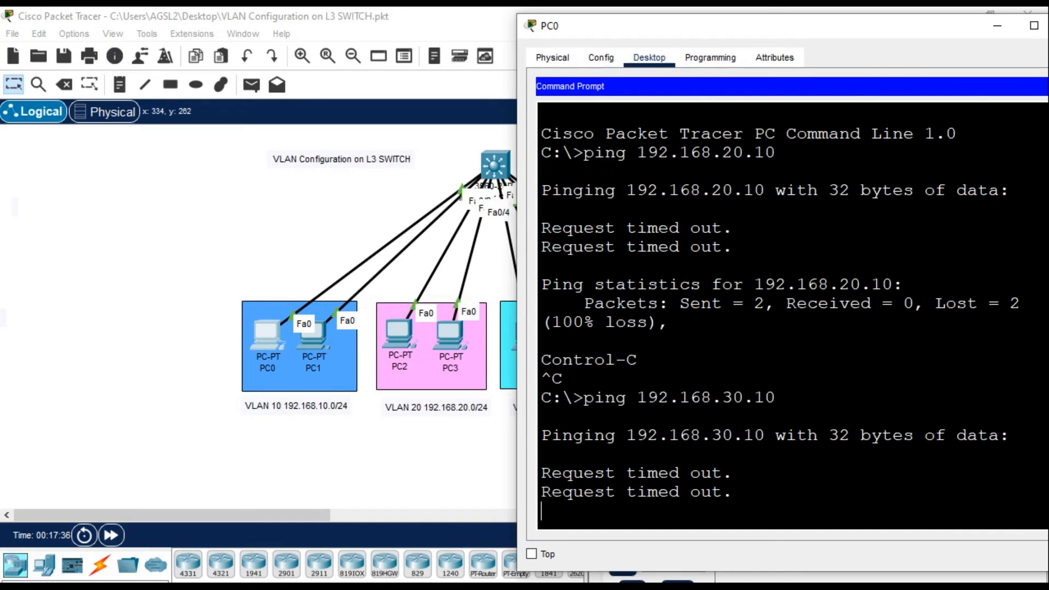
pyautogui.hotkey('ctrl', 'c')
# - Ping 192.168.40.10 in VLAN 40 from PC0
pyautogui.press('Up')
pyautogui.press('Left')
pyautogui.press('Left')
pyautogui.press('Left')
pyautogui.press('Left')
pyautogui.press('BackSpace')
pyautogui.write('4')
pyautogui.press('Return')
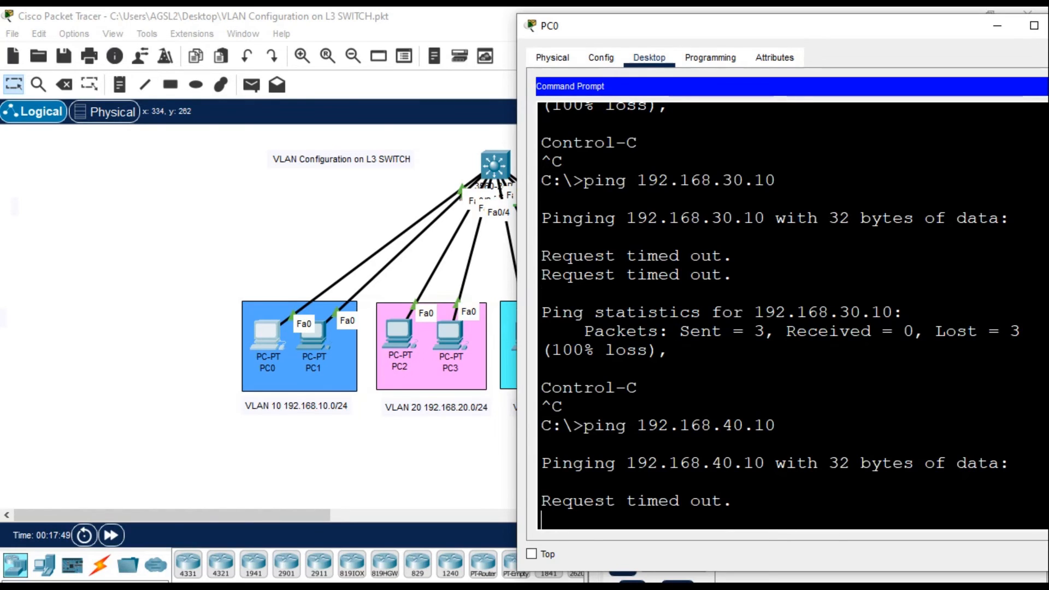
# - Interrupt PC0's ping to 192.168.40.10 and close the PC0 window
pyautogui.hotkey('ctrl', 'c')
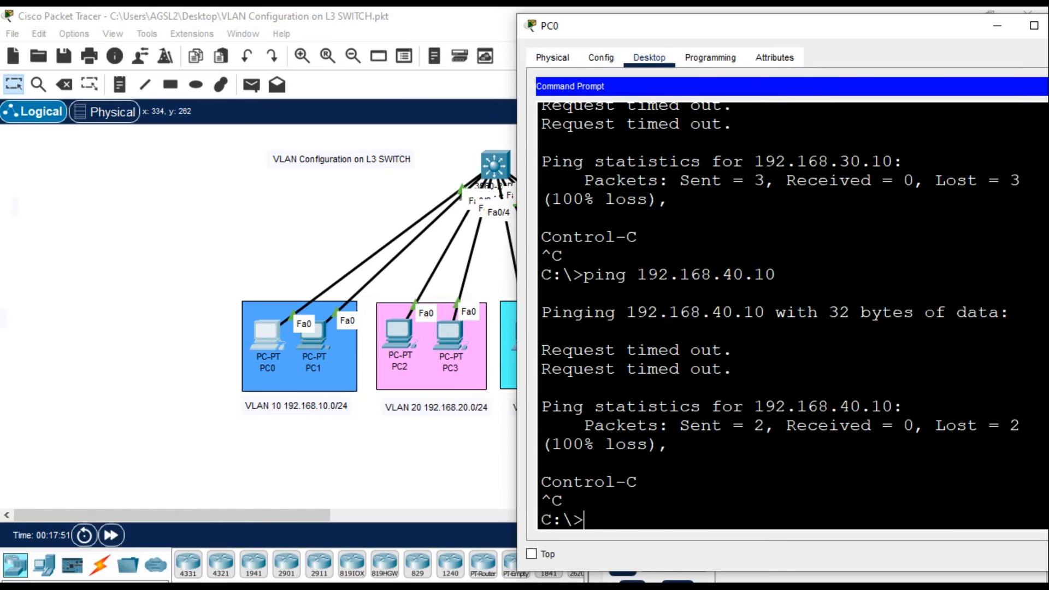
pyautogui.press('Up')
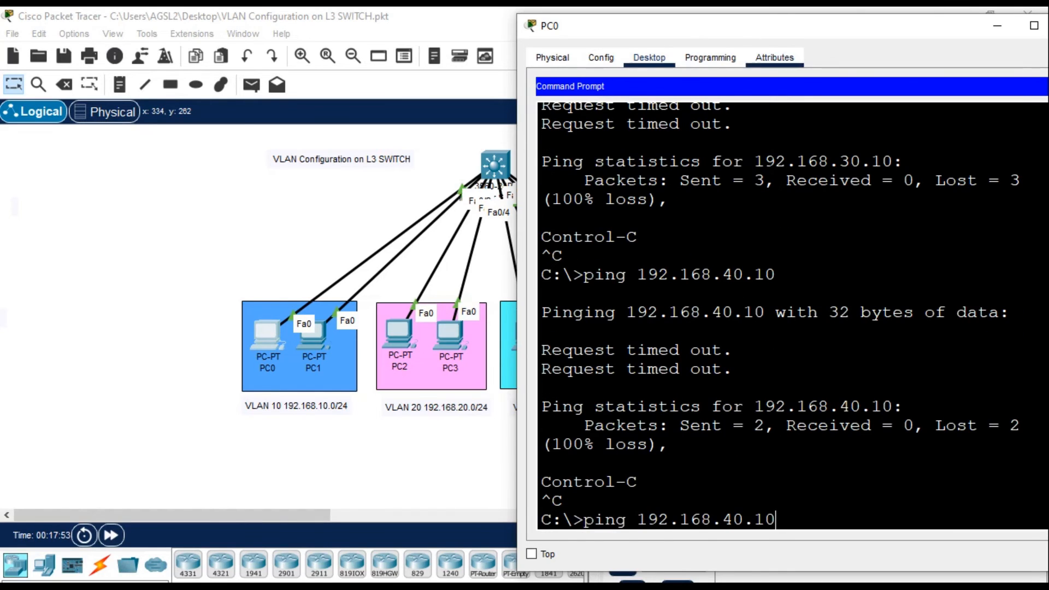
pyautogui.moveTo(765, 25); pyautogui.dragTo(776, 46)
pyautogui.click(838, 46)
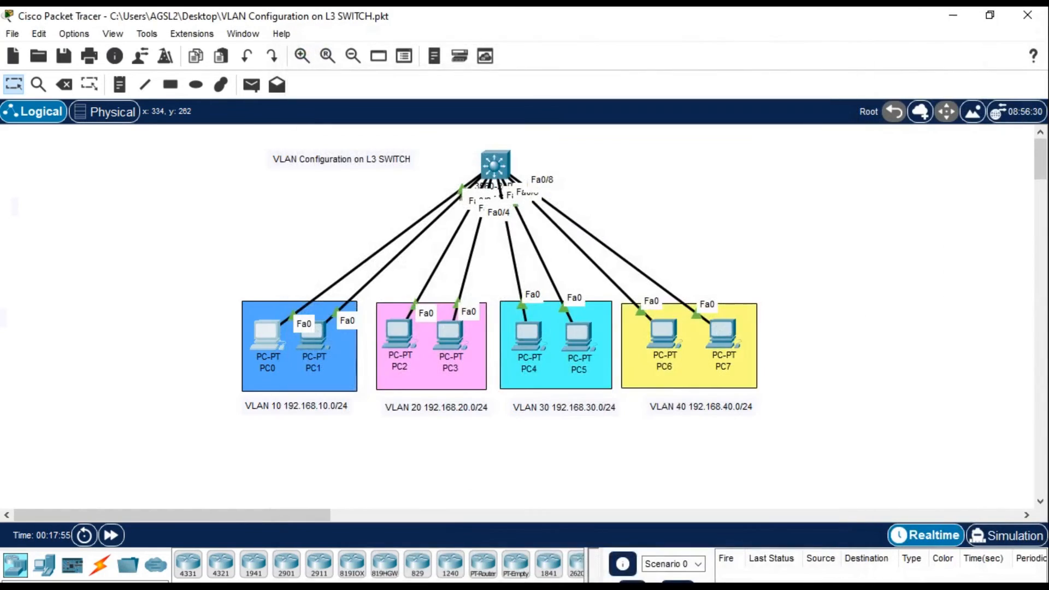
# - Open the multilayer switch's command line and enter privileged EXEC mode with enable
pyautogui.click(494, 164)
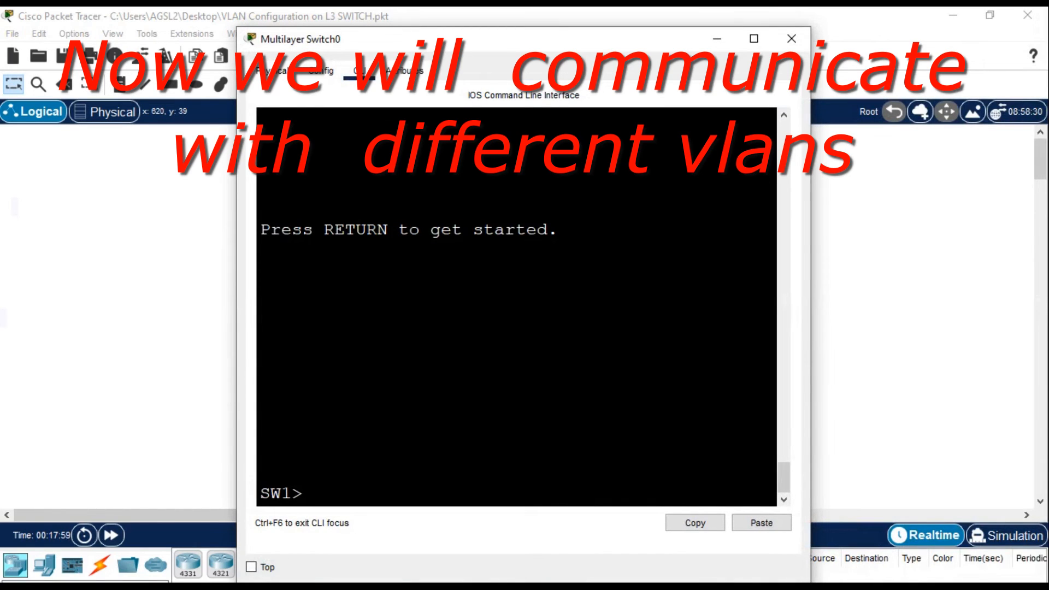
pyautogui.write('e')
pyautogui.press('Tab')
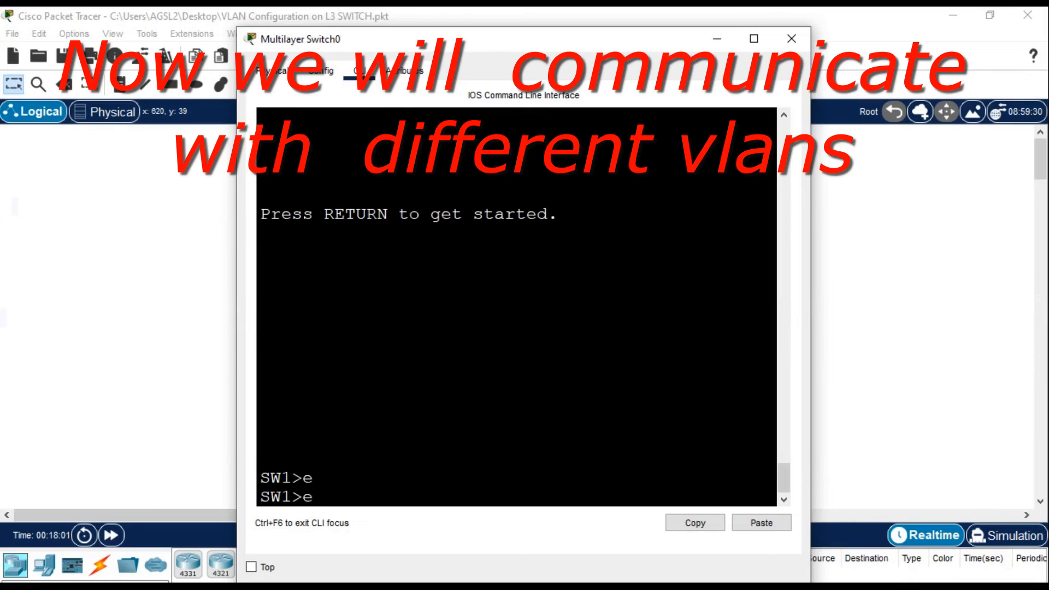
pyautogui.write('n')
pyautogui.press('Tab')
pyautogui.press('Return')
# - Check the switch's routing table with show ip route
pyautogui.write('sh')
pyautogui.press('Tab')
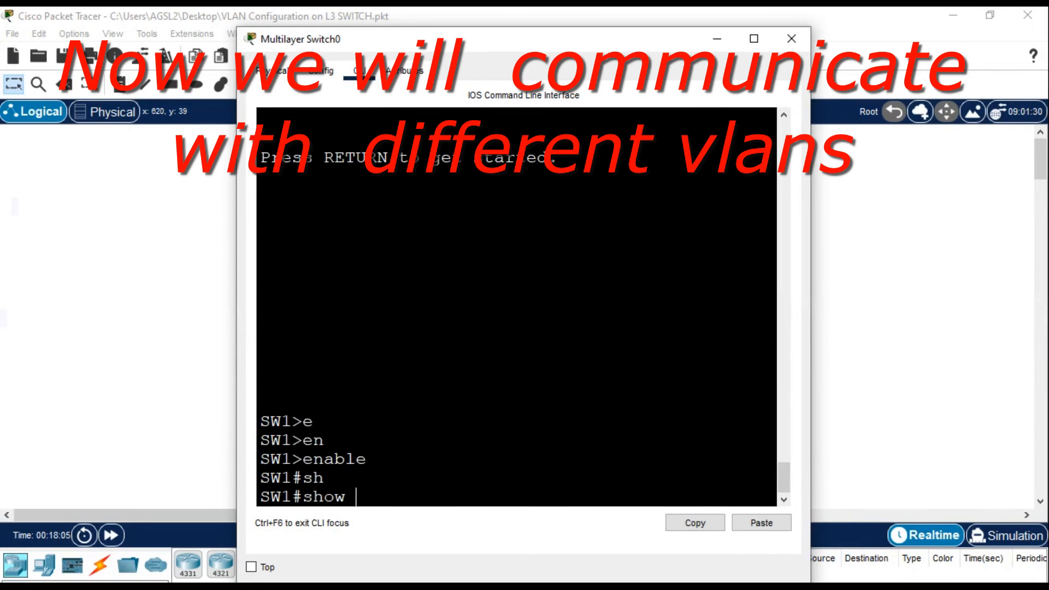
pyautogui.write('ip rout')
pyautogui.press('Tab')
pyautogui.press('Return')
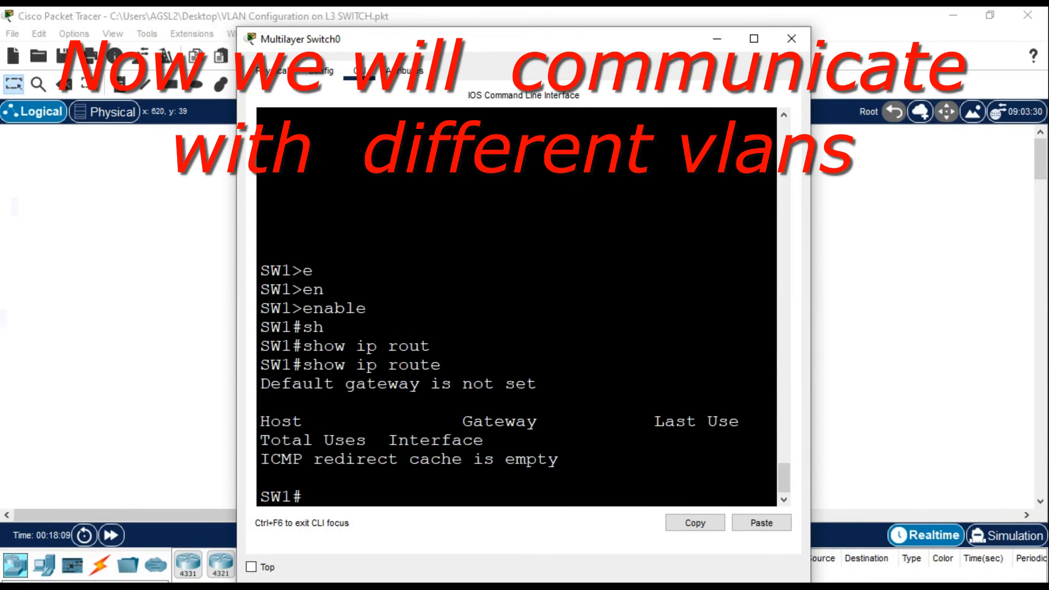
# - Enable ip routing on SW1 in global configuration mode and return to privileged EXEC mode
pyautogui.write('conf')
pyautogui.press('Tab')
pyautogui.write('t')
pyautogui.press('Tab')
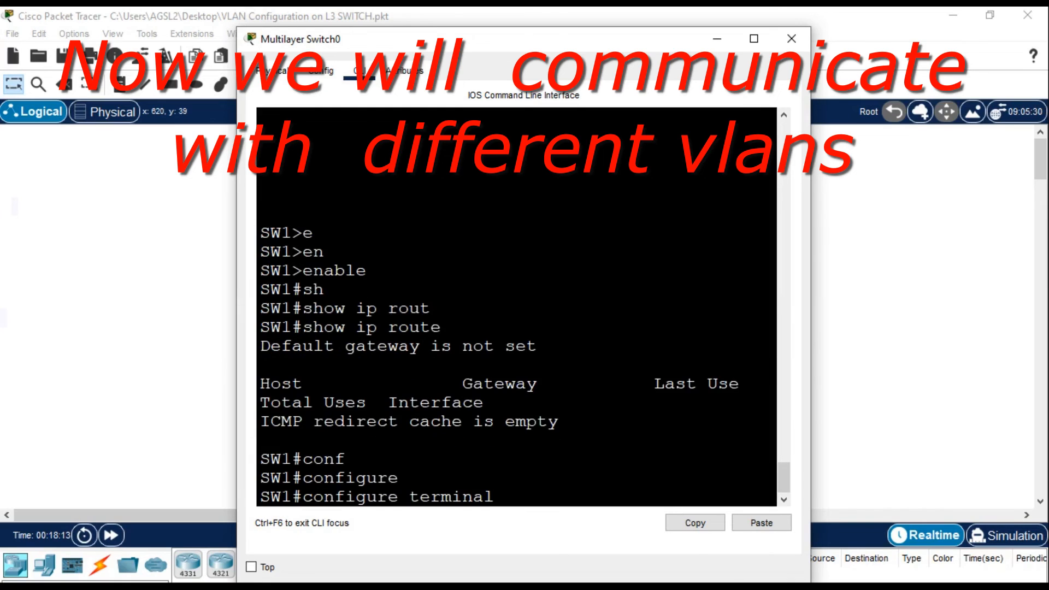
pyautogui.press('Return')
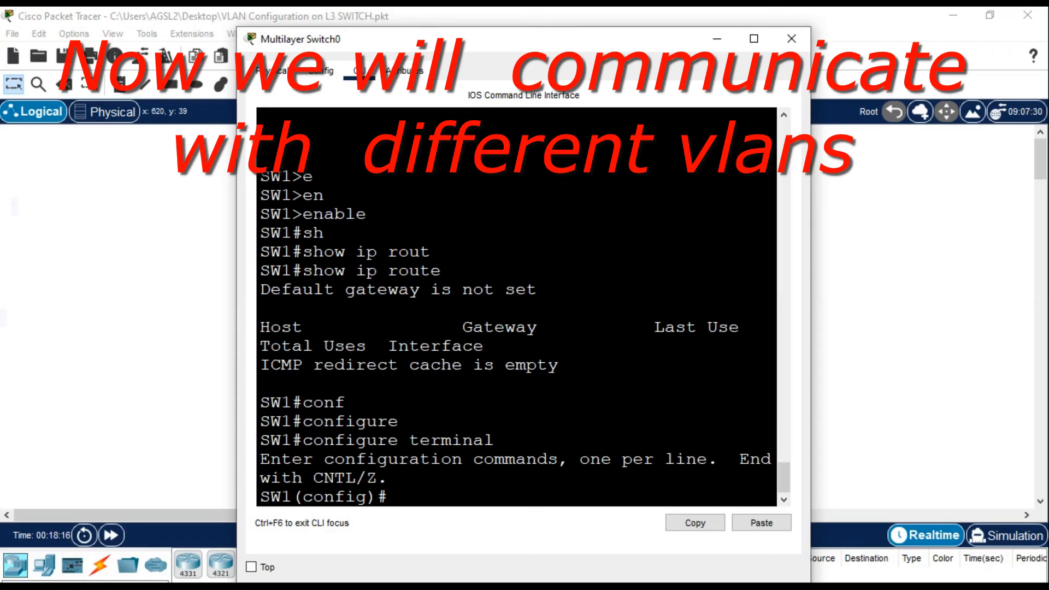
pyautogui.write('ip routing')
pyautogui.press('Return')
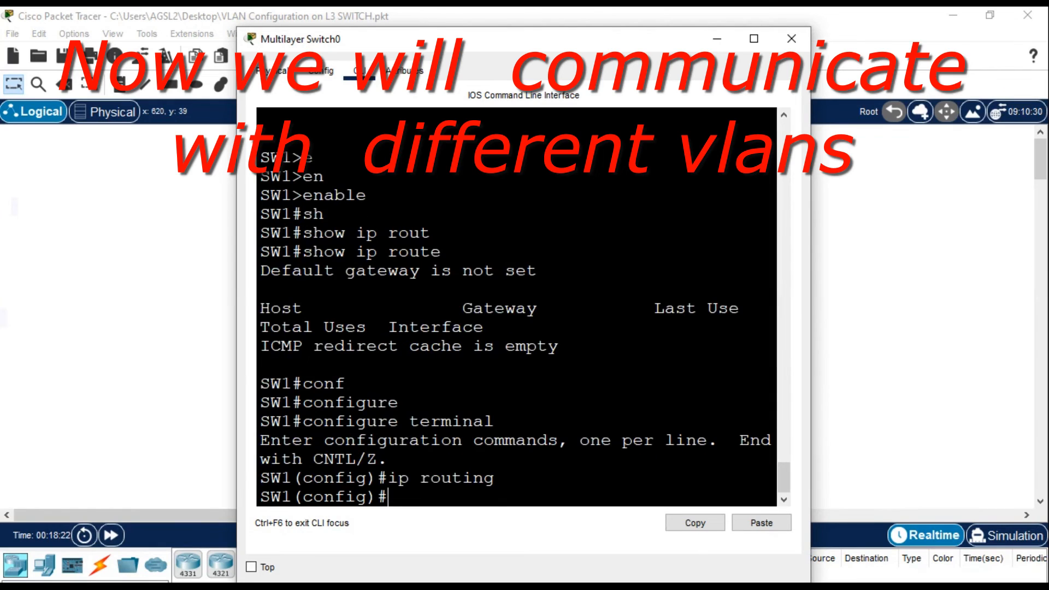
pyautogui.write('exi')
pyautogui.press('Tab')
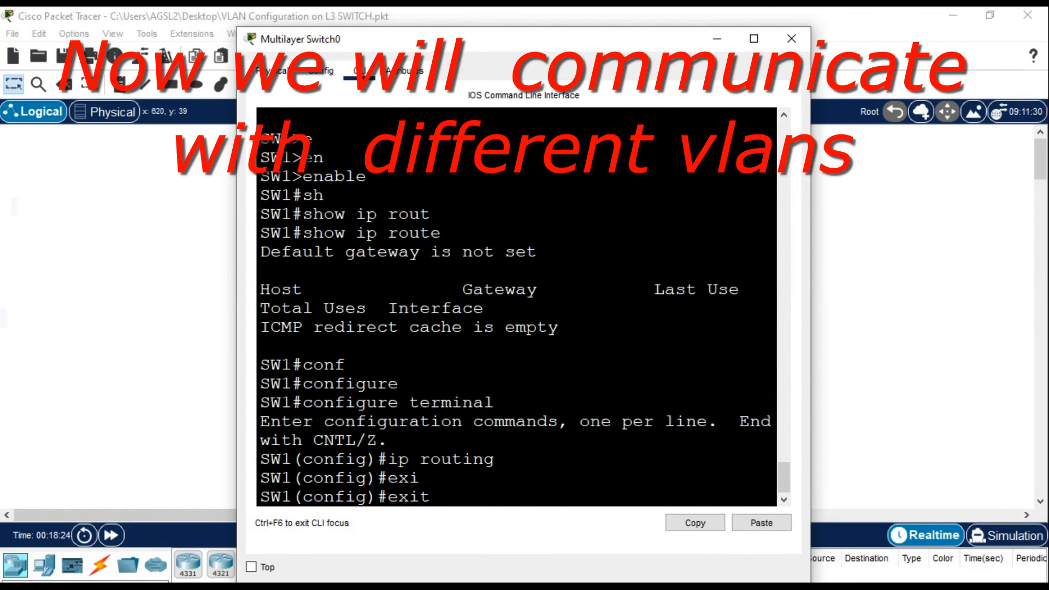
pyautogui.press('Return')
pyautogui.press('Return')
# - Run show ip route again on SW1 to examine the VLAN routes, and close the switch window
pyautogui.write('sg')
pyautogui.press('Return')
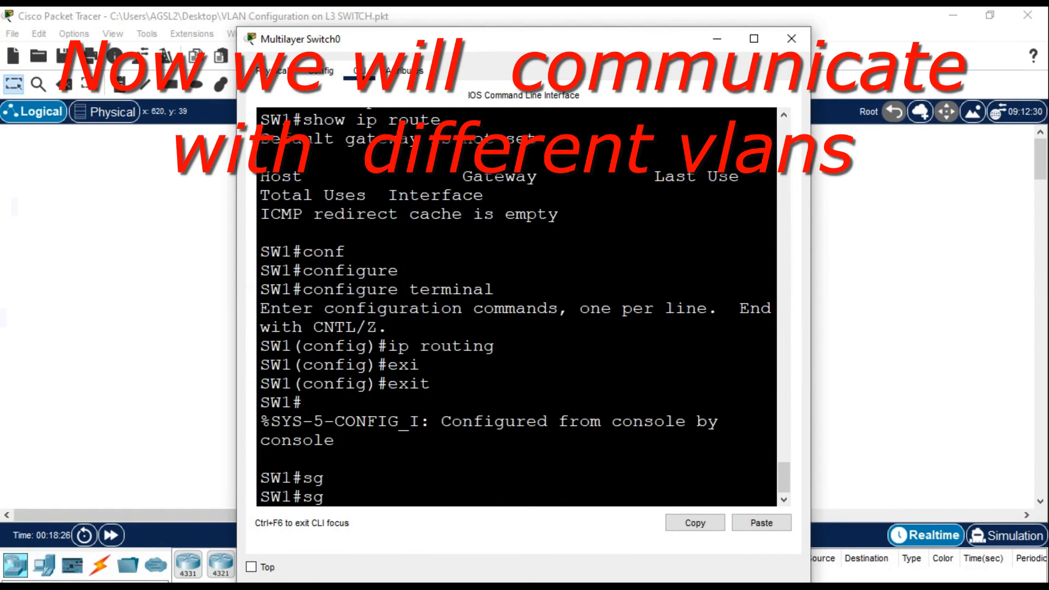
pyautogui.write('sh')
pyautogui.press('Tab')
pyautogui.write('ip')
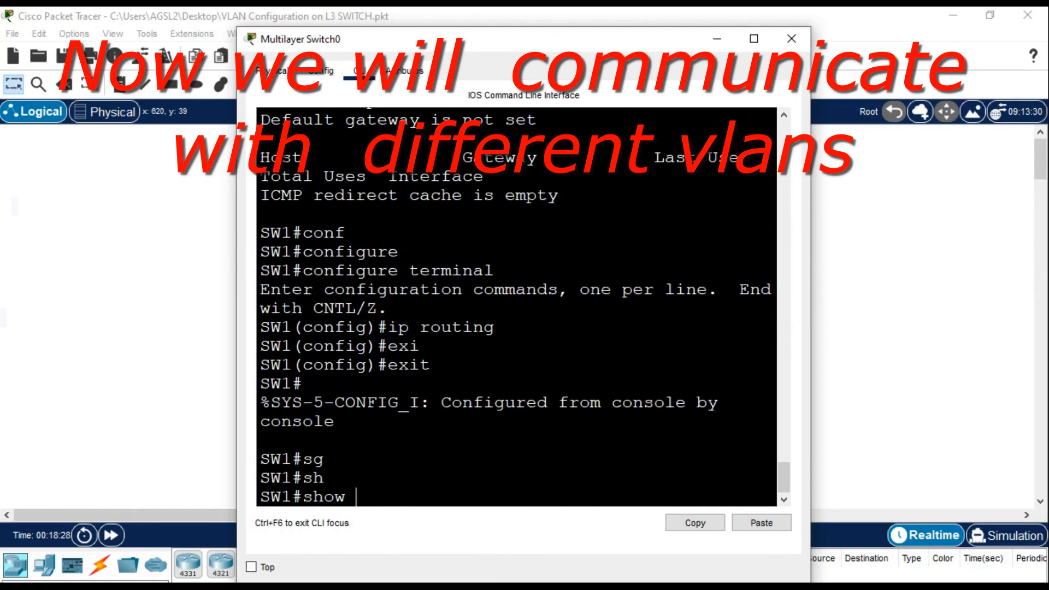
pyautogui.write(' m')
pyautogui.press('BackSpace')
pyautogui.write('rou')
pyautogui.press('Tab')
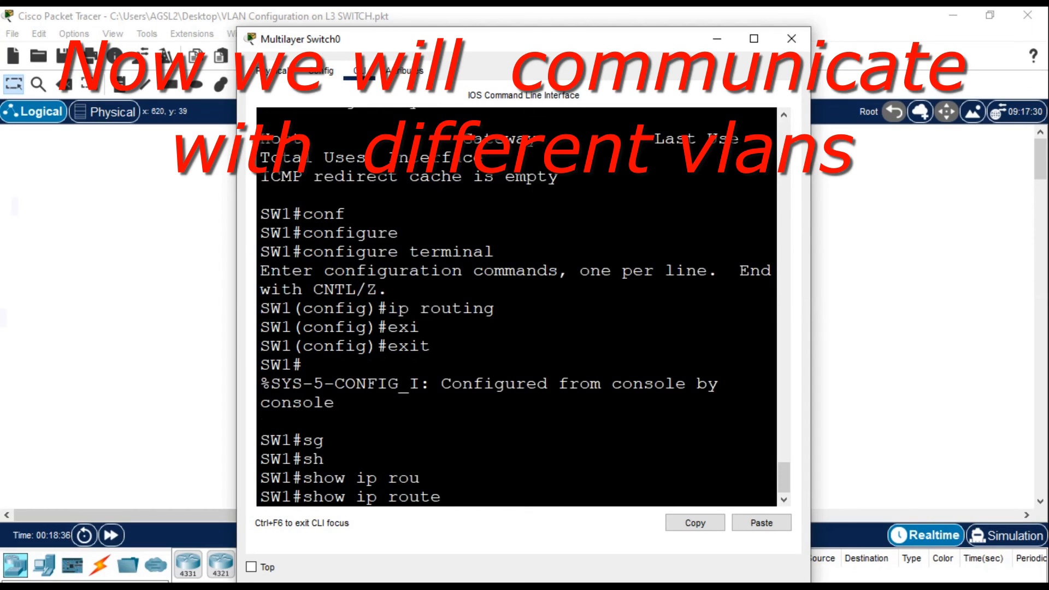
pyautogui.press('Return')
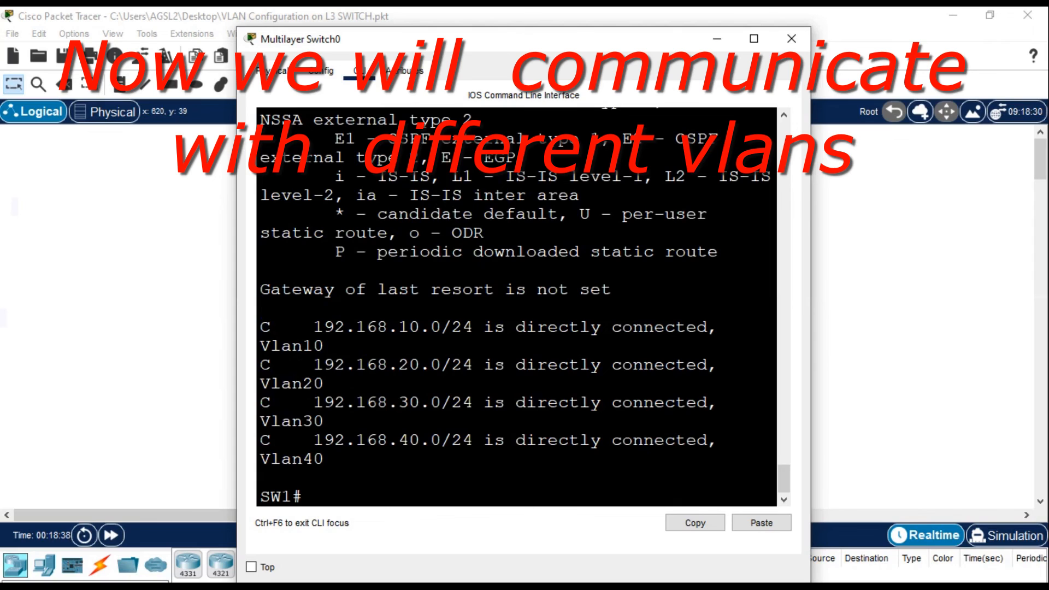
pyautogui.moveTo(811, 289); pyautogui.dragTo(1041, 264)
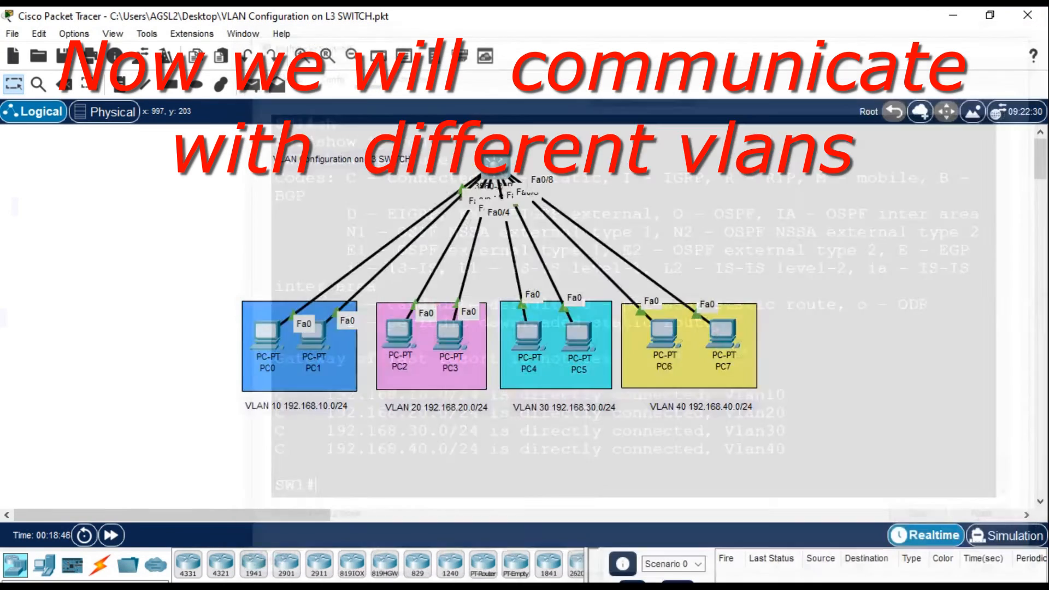
pyautogui.click(1027, 38)
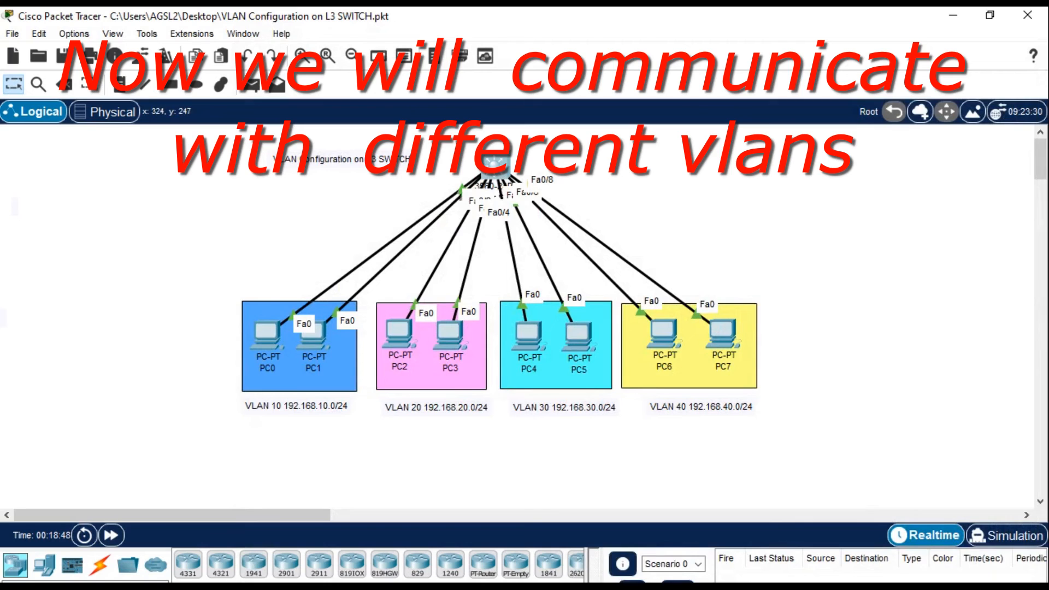
# - Open PC0's command prompt and ping 192.168.20.10 in VLAN 20, widening the window to read the replies
pyautogui.click(267, 334)
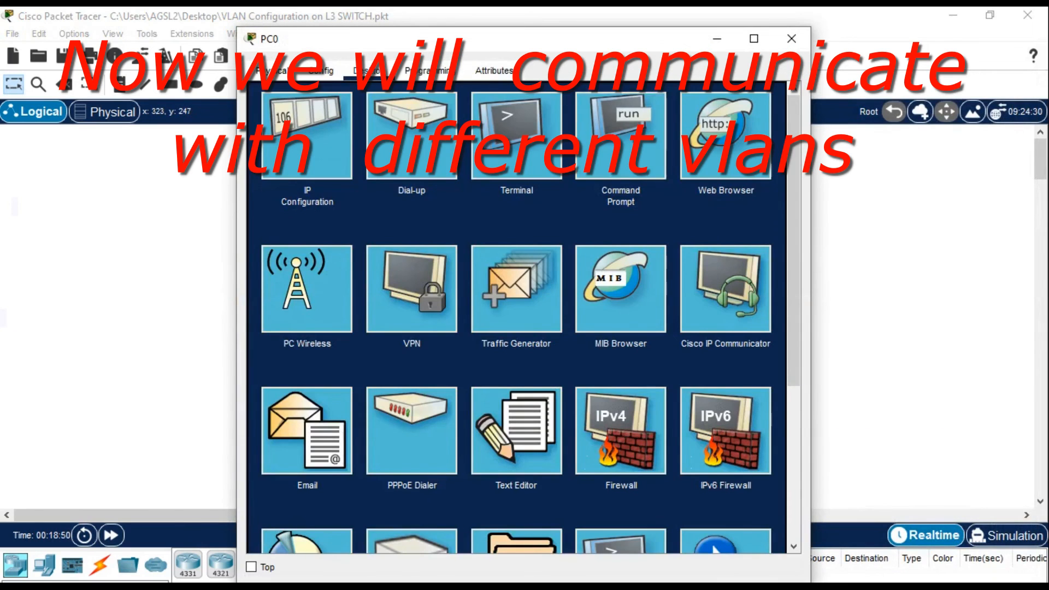
pyautogui.click(621, 137)
pyautogui.hotkey('ctrl', 'c')
pyautogui.press('Up')
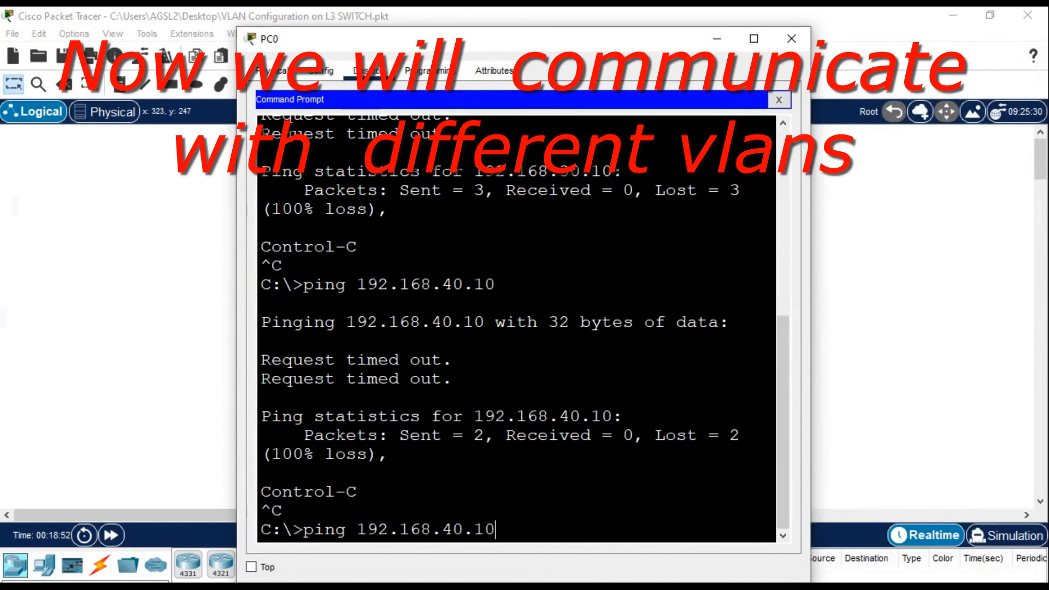
pyautogui.press('BackSpace')
pyautogui.press('BackSpace')
pyautogui.press('BackSpace')
pyautogui.press('BackSpace')
pyautogui.press('BackSpace')
pyautogui.write('20.10')
pyautogui.press('Return')
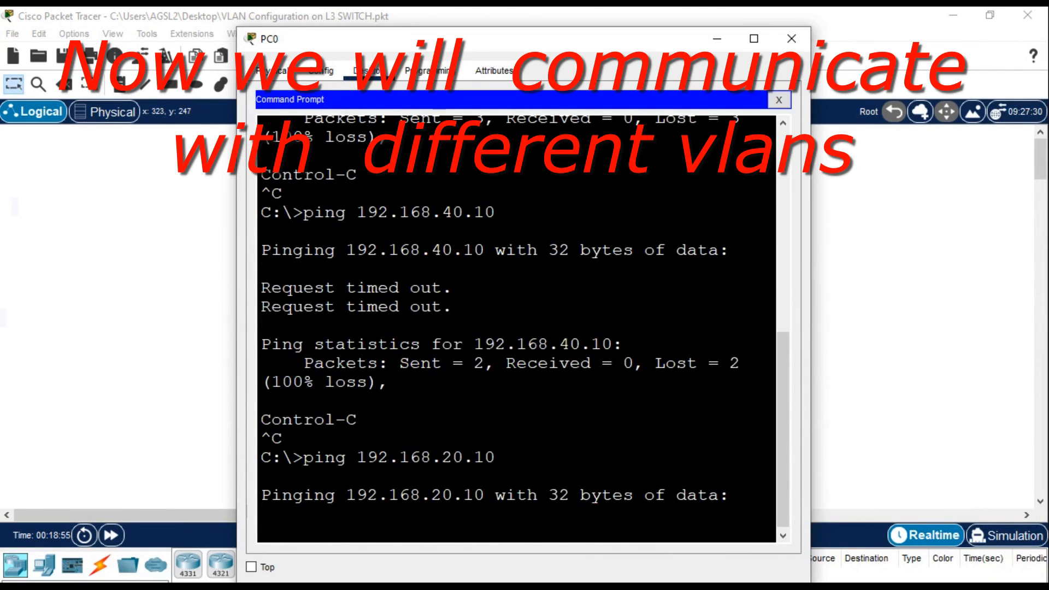
pyautogui.moveTo(812, 331); pyautogui.dragTo(846, 330)
pyautogui.moveTo(620, 39)
pyautogui.mouseDown()
pyautogui.moveTo(622, 7)
pyautogui.moveTo(627, 21)
pyautogui.mouseUp()
pyautogui.click(990, 15)
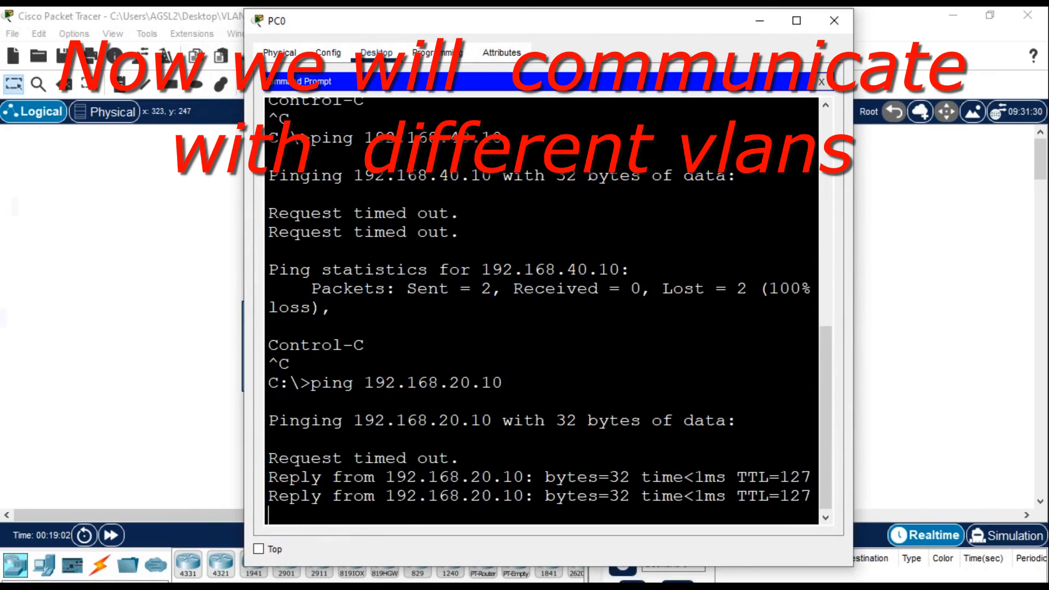
# - Ping 192.168.30.10 in VLAN 30 from PC0
pyautogui.press('Up')
pyautogui.press('Left')
pyautogui.press('Left')
pyautogui.press('Left')
pyautogui.press('Left')
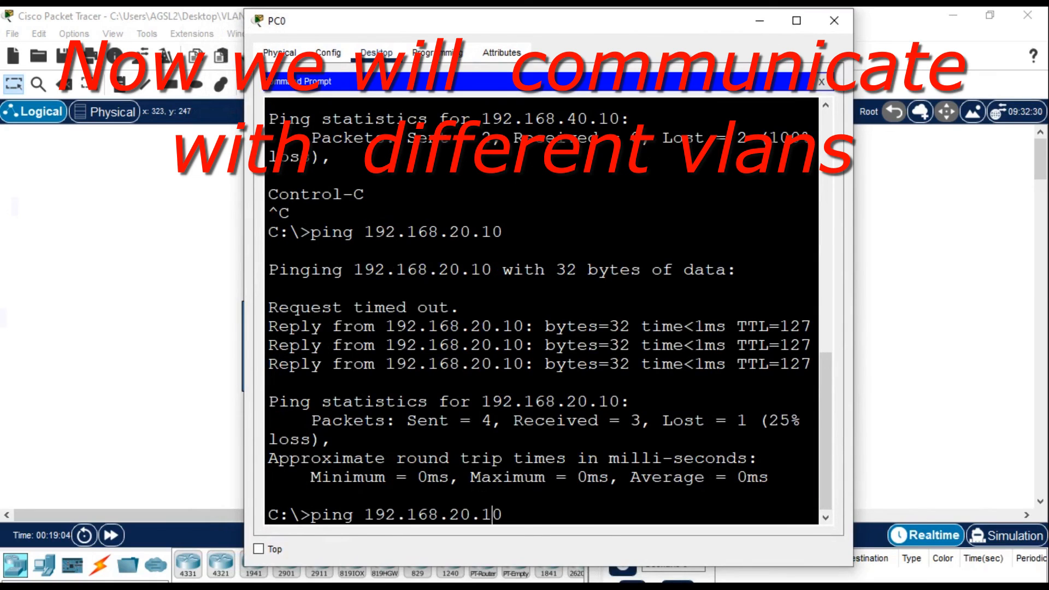
pyautogui.press('BackSpace')
pyautogui.write('3')
pyautogui.press('Return')
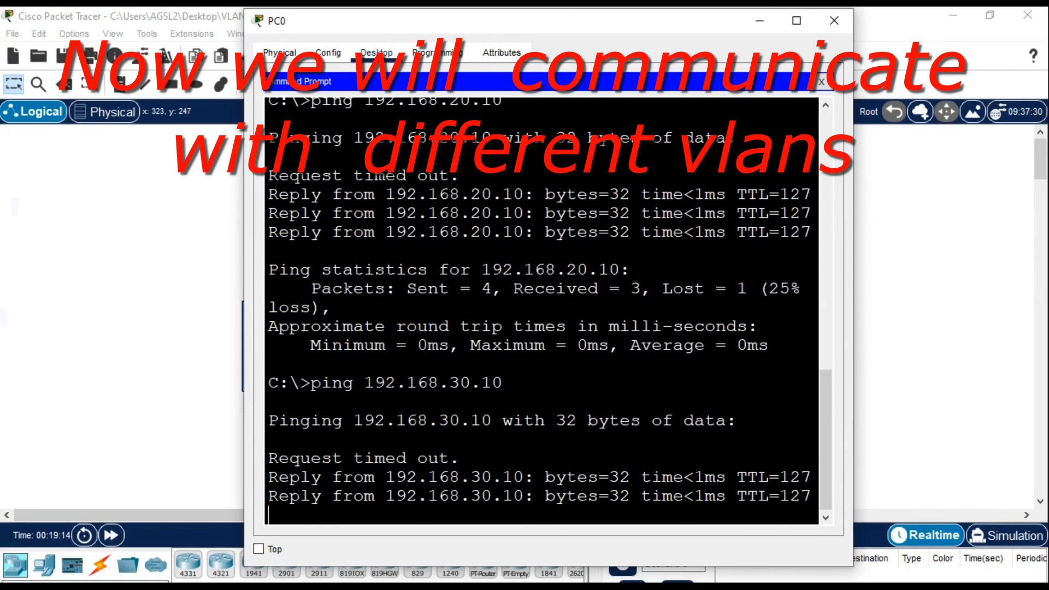
# - Ping 192.168.40.10 in VLAN 40 from PC0 and close the PC0 window
pyautogui.press('Up')
pyautogui.press('Left')
pyautogui.press('Left')
pyautogui.press('Left')
pyautogui.press('Left')
pyautogui.press('BackSpace')
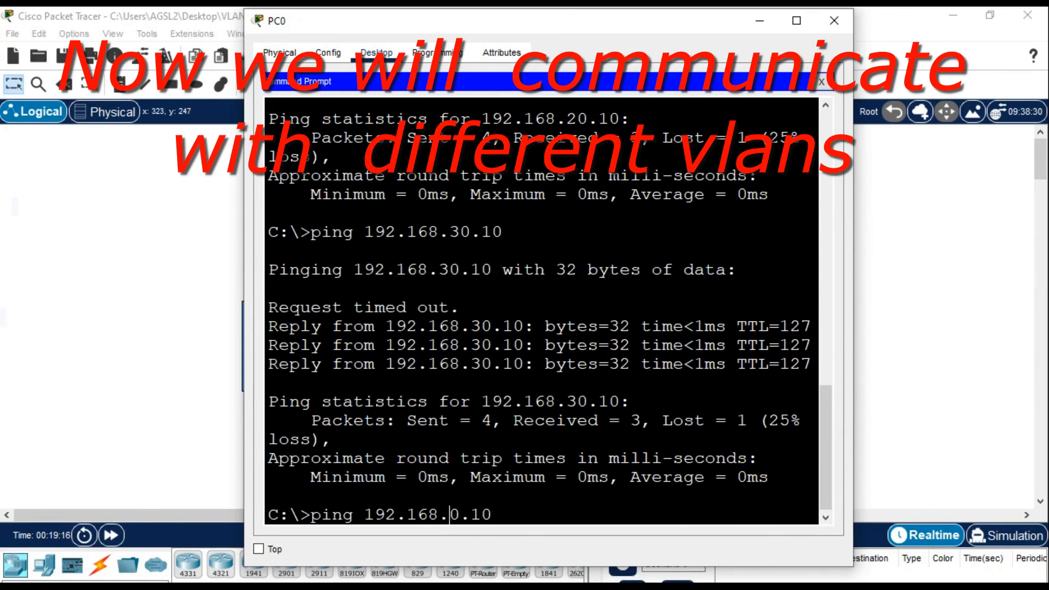
pyautogui.write('4')
pyautogui.press('Return')
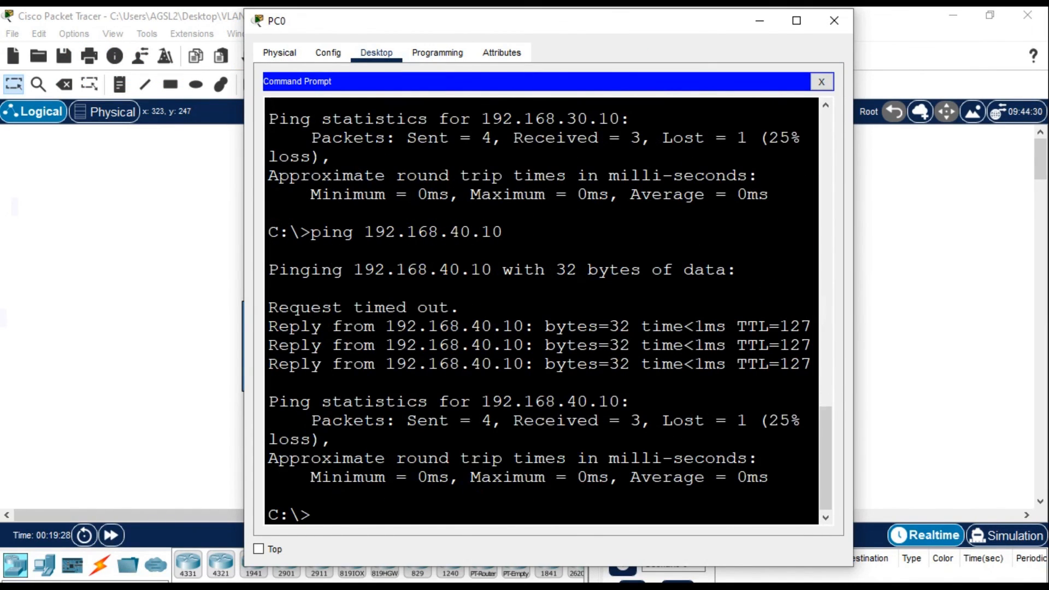
pyautogui.click(834, 21)
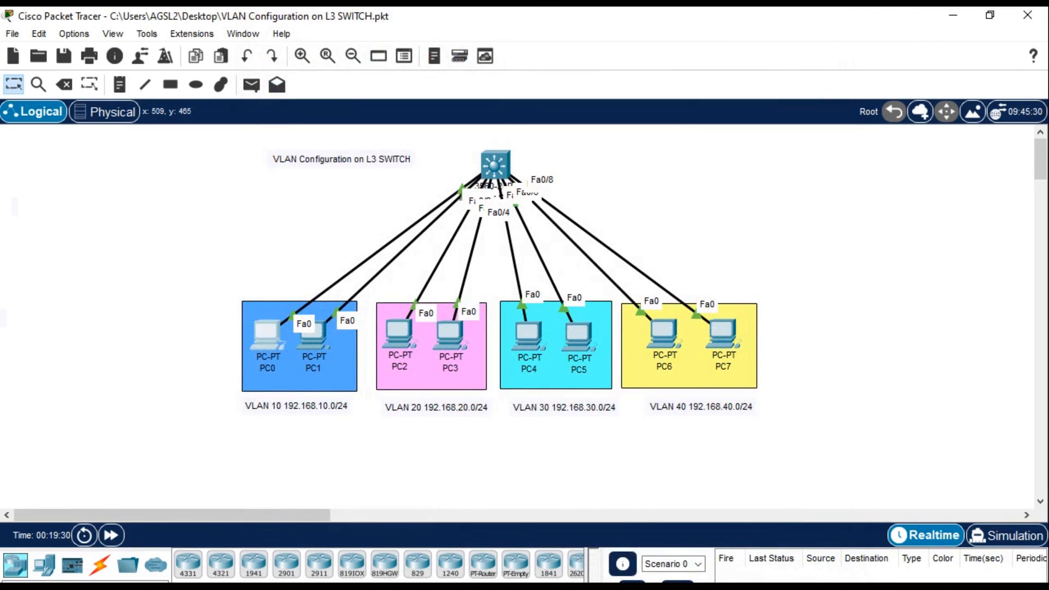